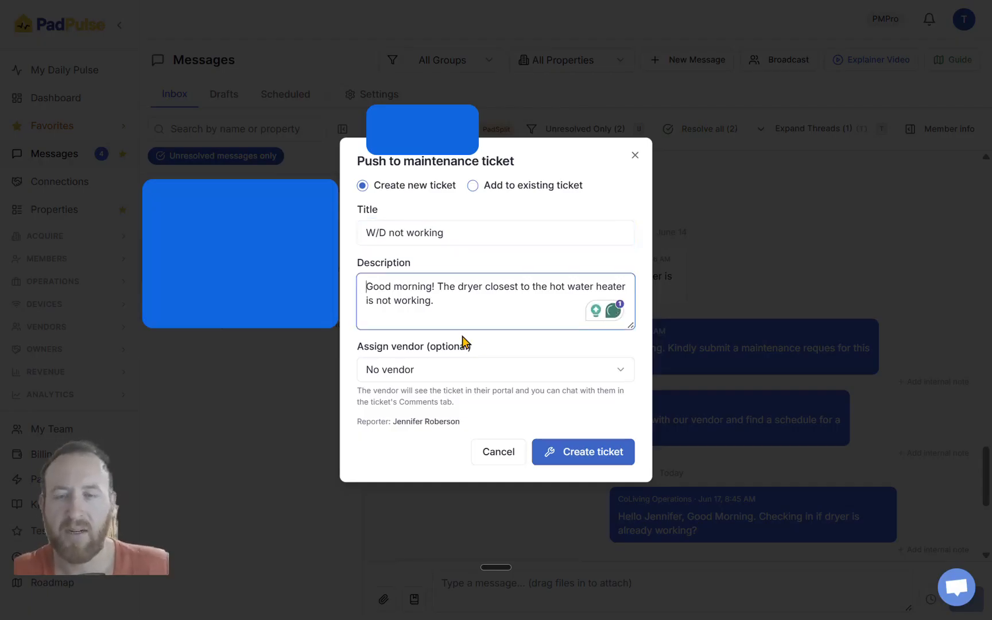
Create a new maintenance ticket titled "W/D not working" from the message, leaving it with No vendor.
click(489, 369)
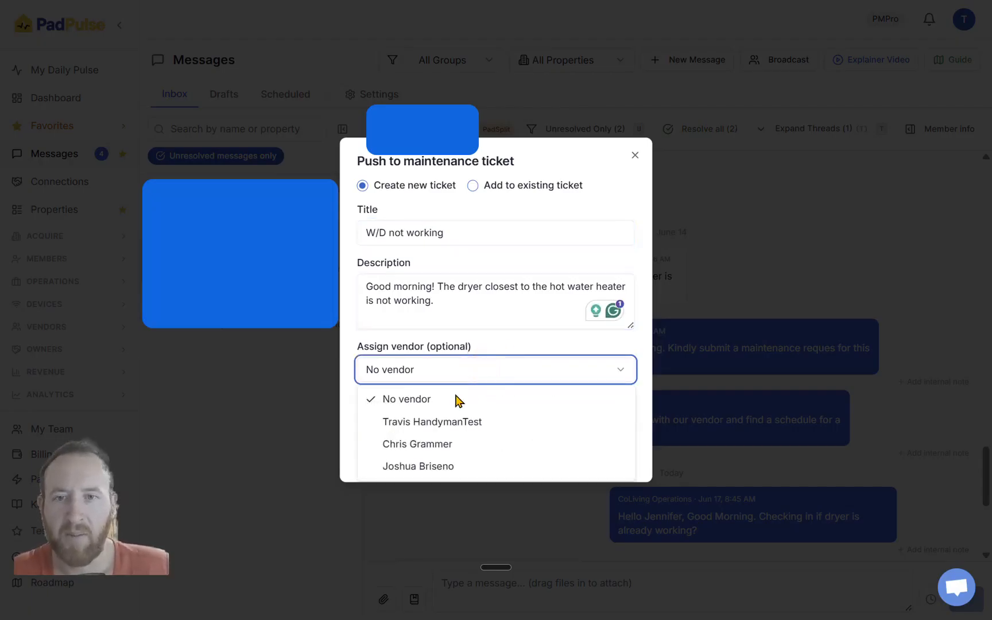
click(455, 424)
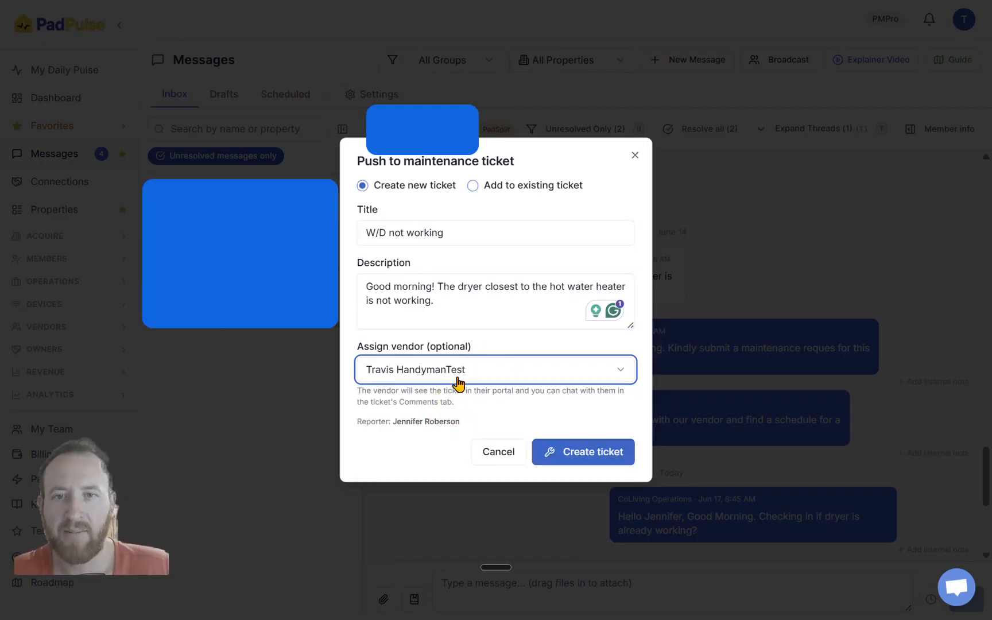
click(464, 373)
click(436, 399)
click(595, 445)
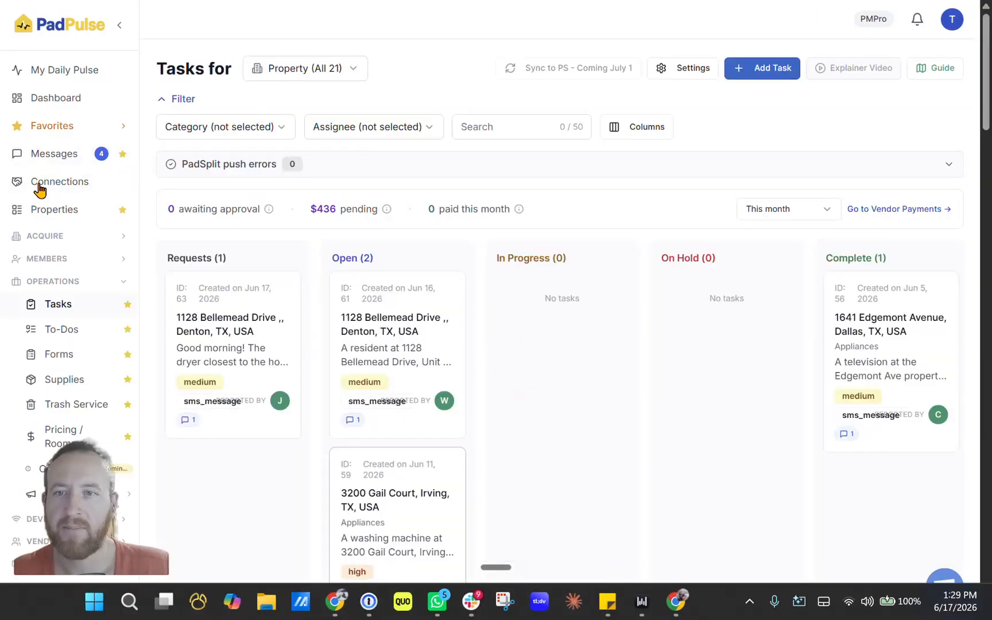
Open the new dryer task under Requests and post a comment mentioning the last-listed team member with the text "test".
click(237, 310)
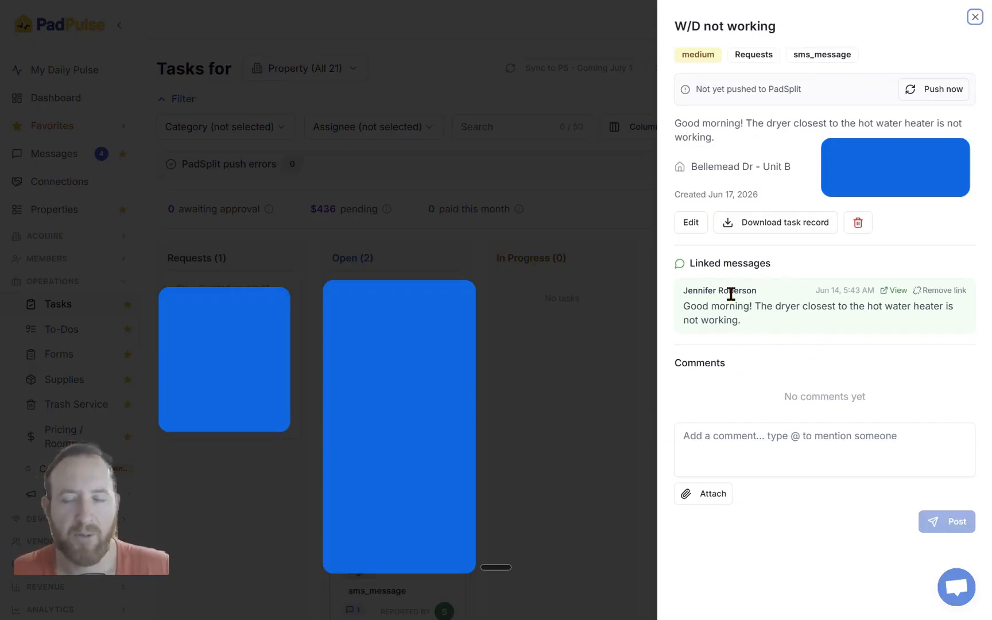
click(749, 462)
text(@)
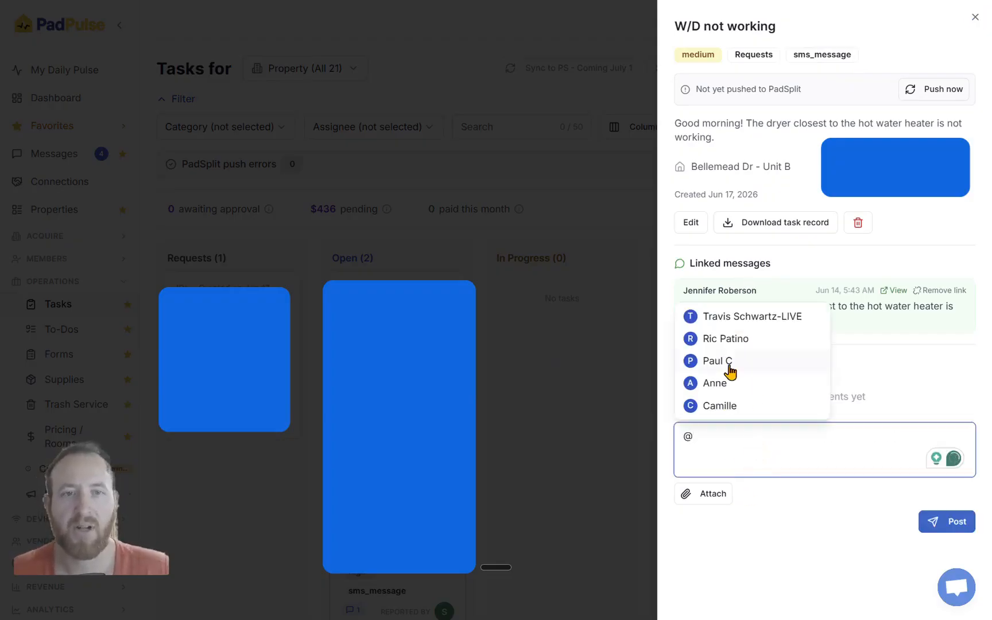
click(722, 406)
text(test)
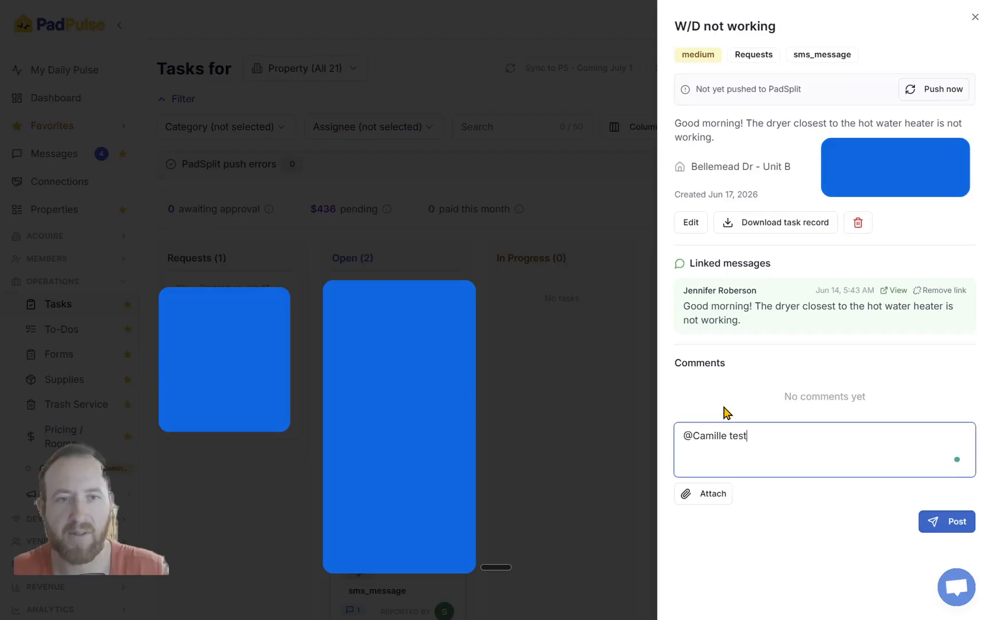
click(936, 523)
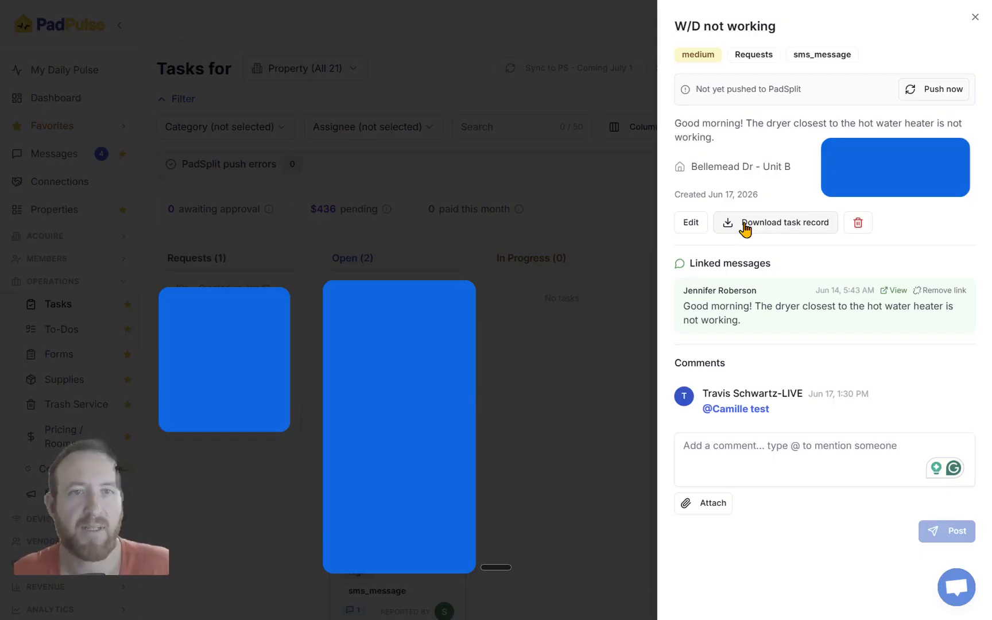
Edit the task, generate an AI draft of its description, and remove the house number from the drafted text.
click(689, 224)
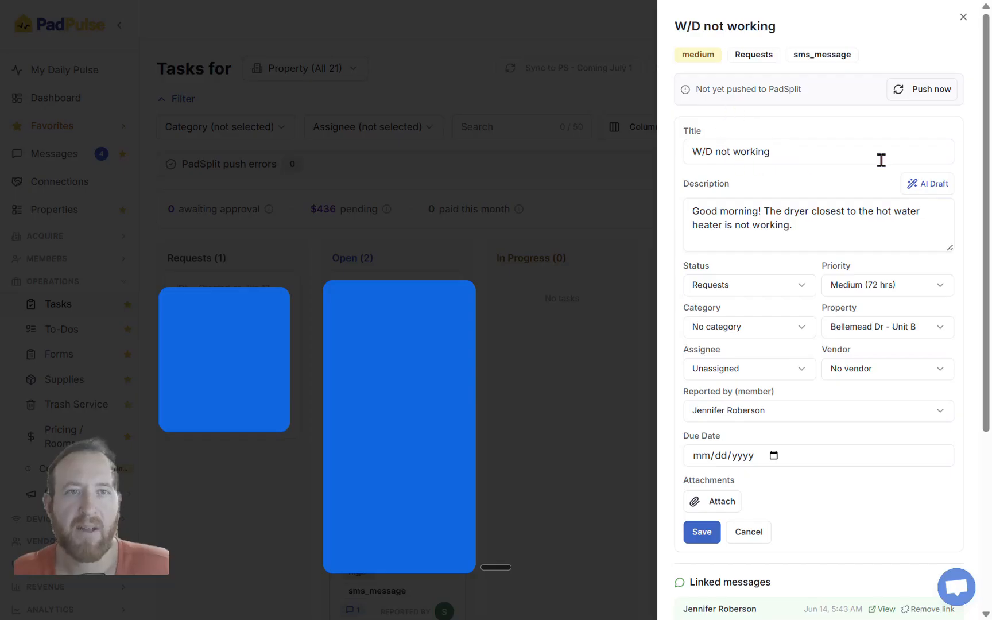
click(926, 185)
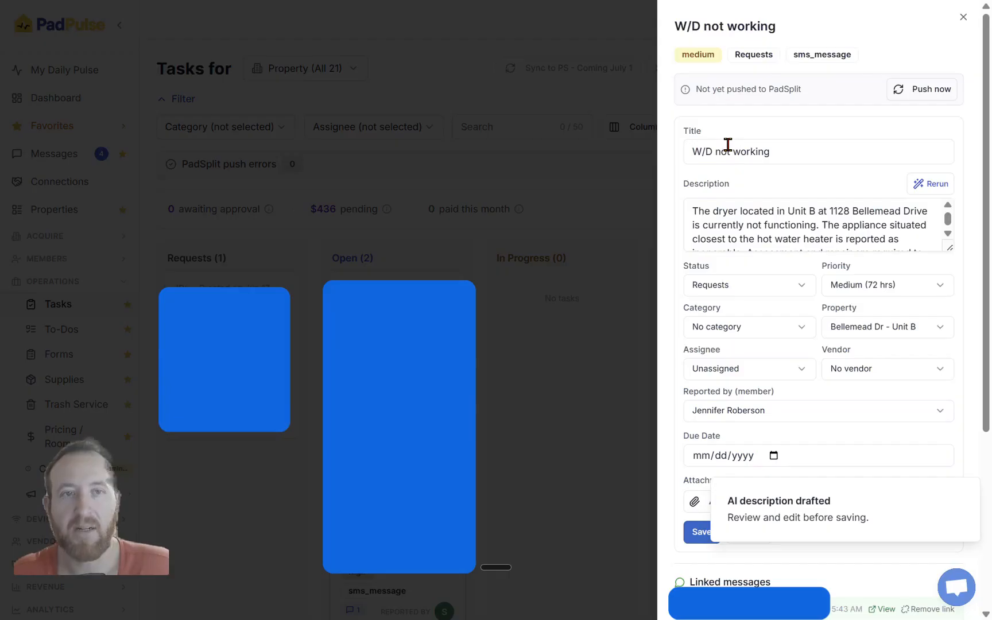
double_click(837, 212)
key(BackSpace)
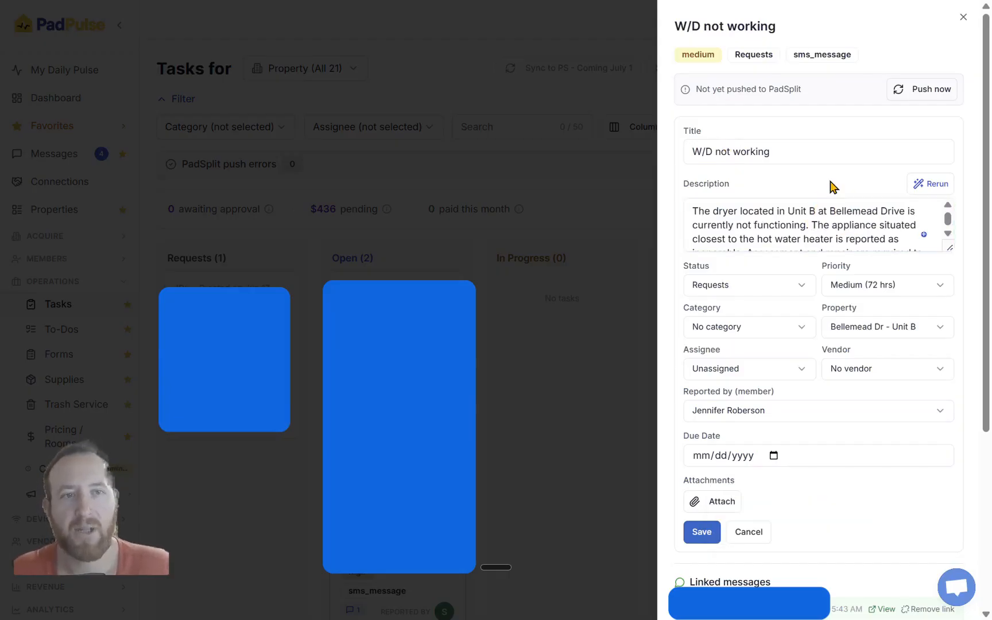
Review the full drafted description and the linked message below the edit form.
scroll(721, 214, down, 1)
scroll(720, 214, down, 1)
scroll(712, 218, up, 2)
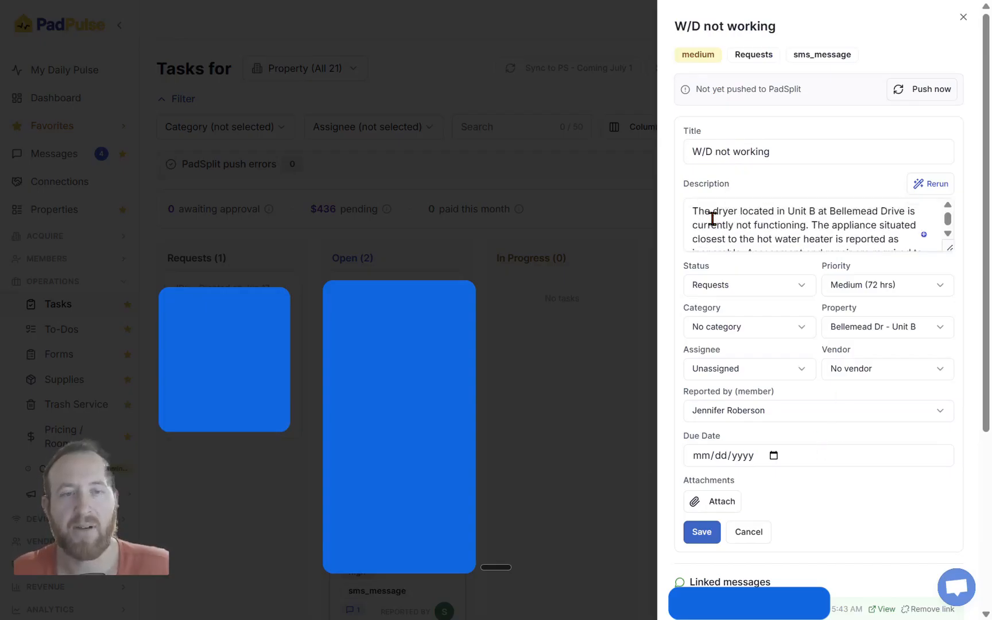
scroll(711, 218, down, 2)
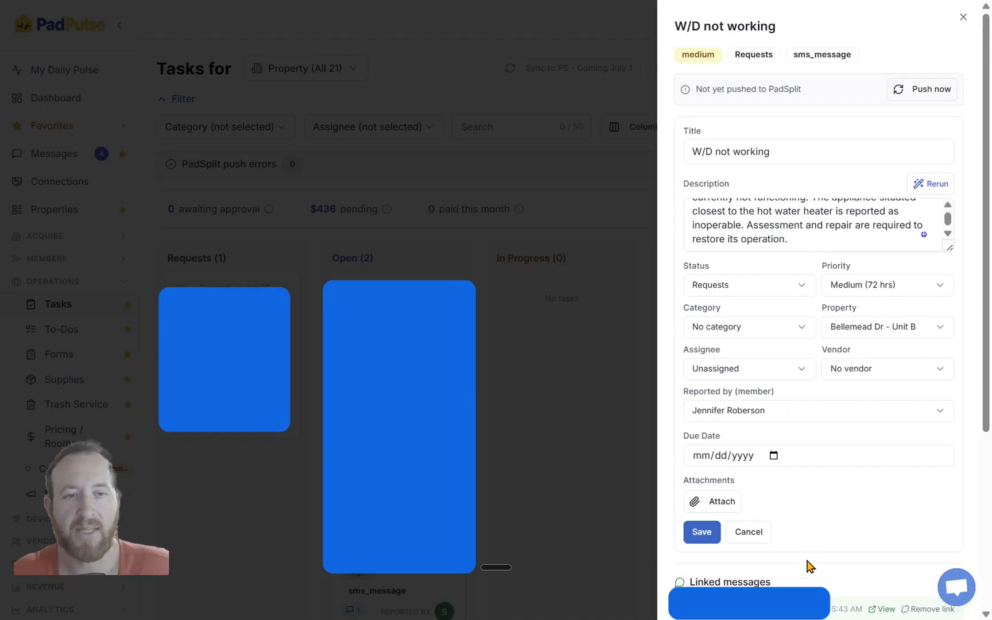
scroll(808, 565, down, 3)
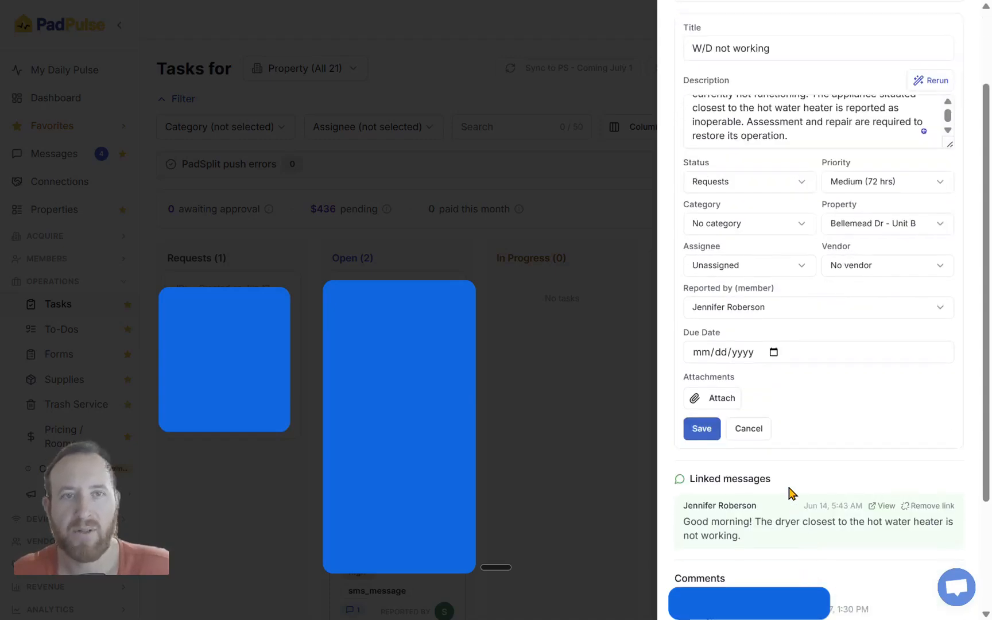
scroll(787, 491, up, 3)
scroll(751, 228, up, 2)
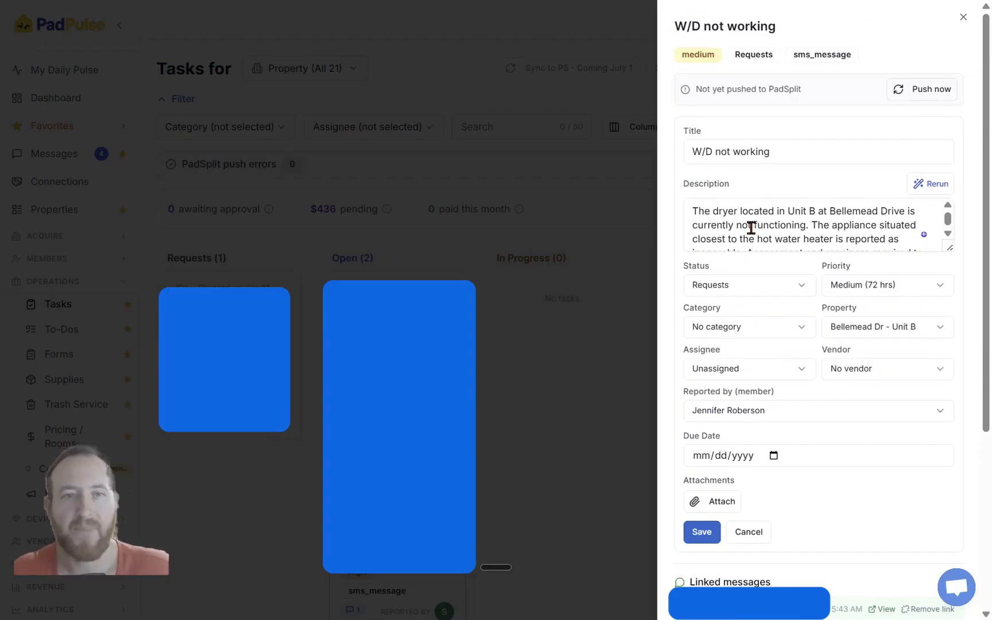
scroll(826, 227, down, 2)
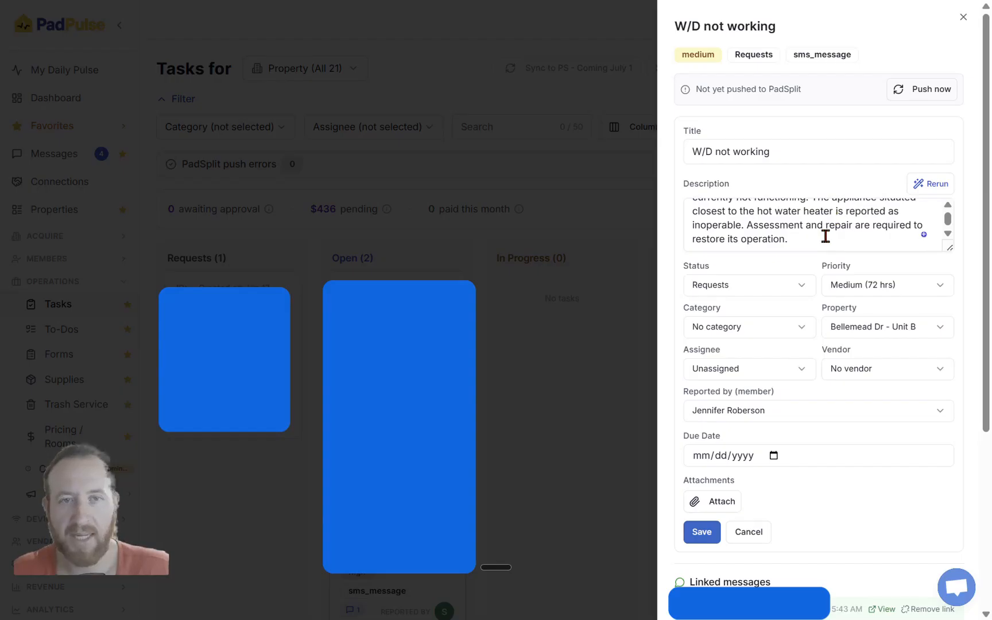
Check the status options, then set the task's priority to High (24 hrs) and its category to Appliances.
click(775, 284)
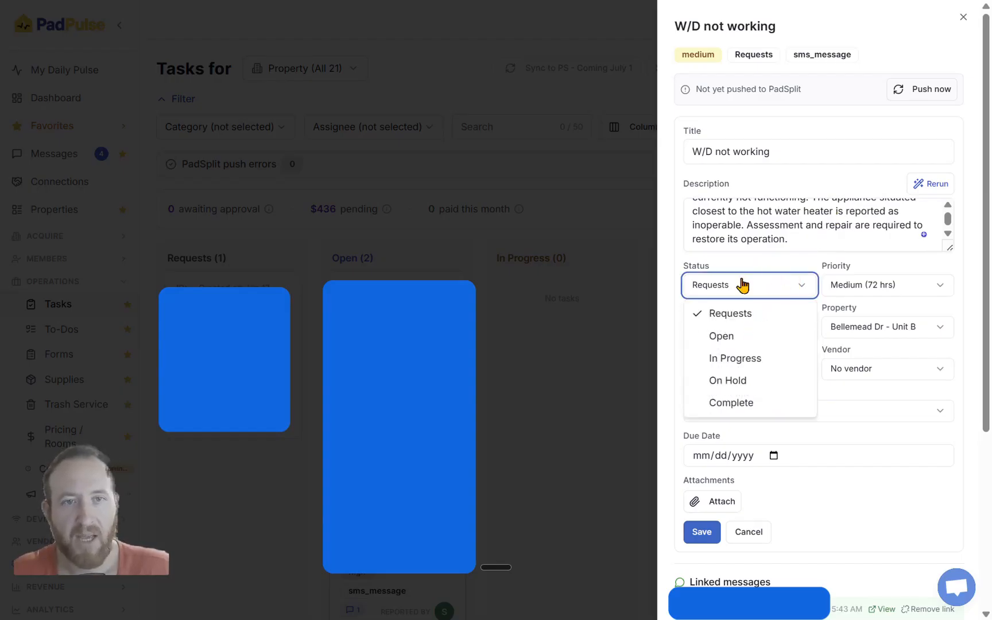
click(747, 264)
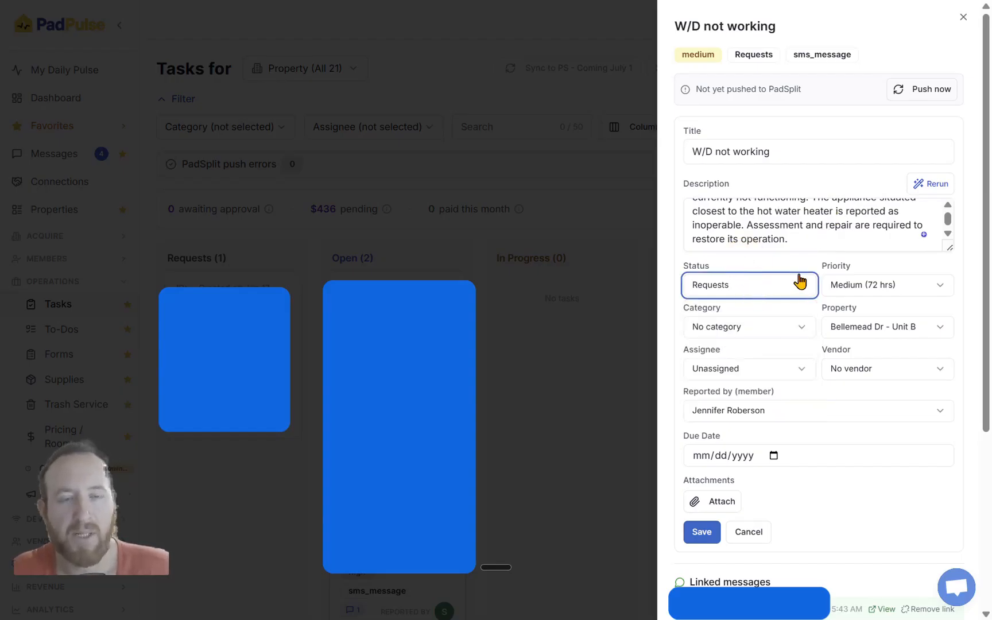
click(847, 284)
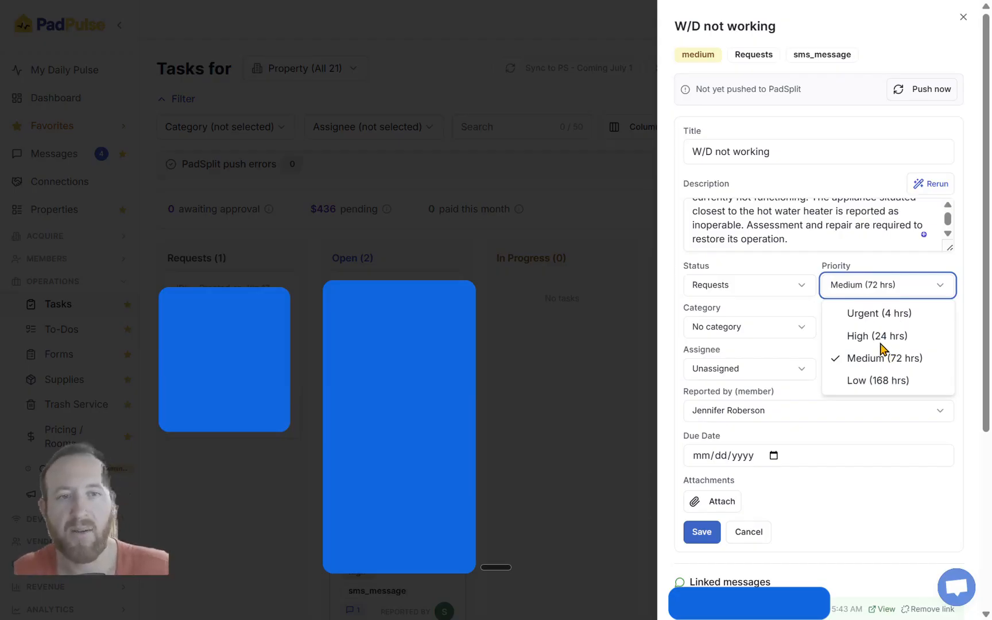
click(863, 334)
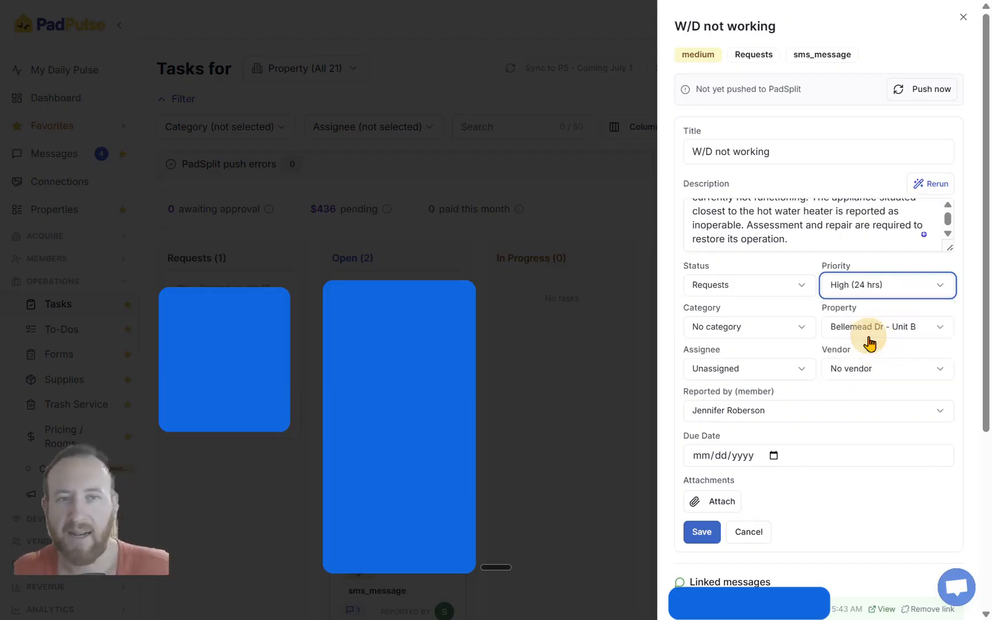
click(785, 328)
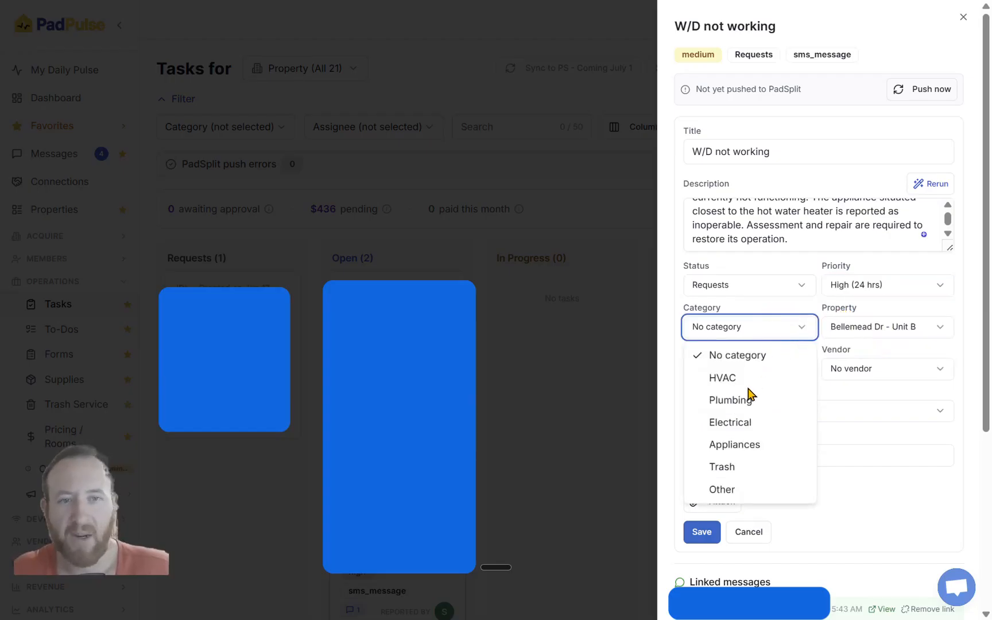
click(746, 445)
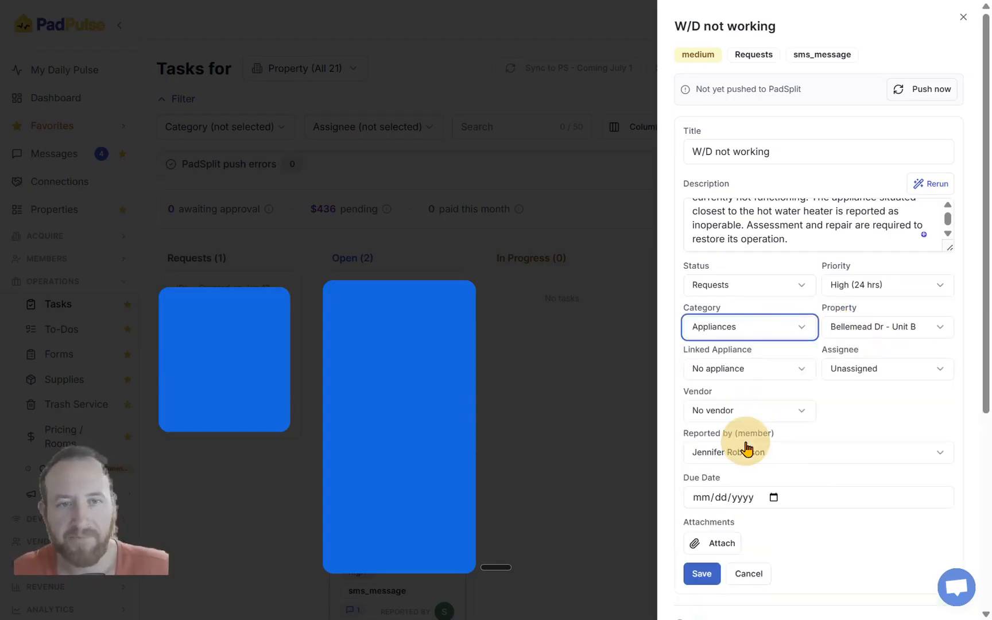
Check the linkable appliances, then assign the task to the first-listed team member and choose the #1 ranked vendor.
click(757, 367)
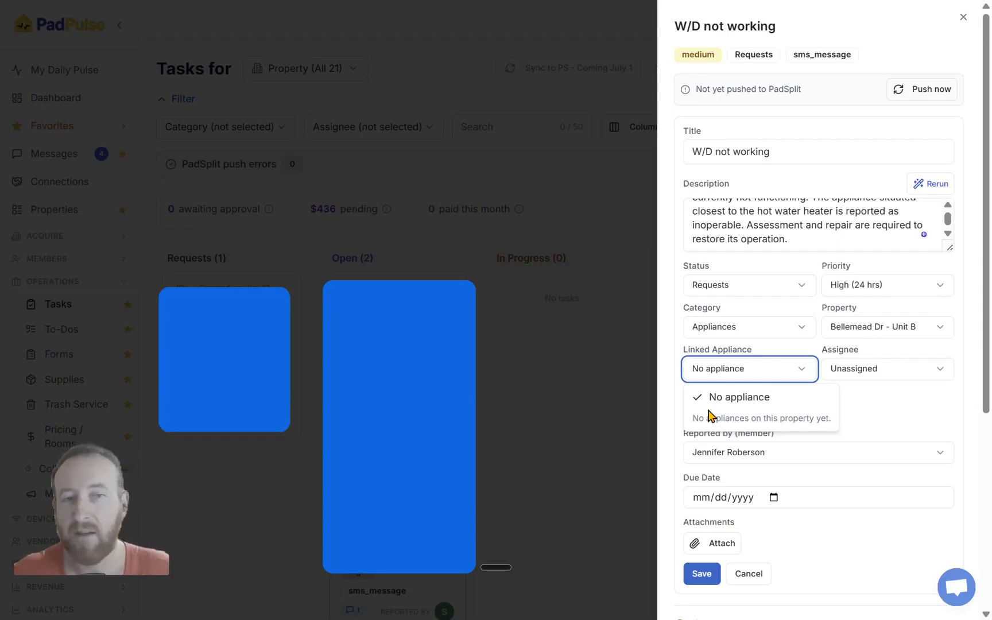
click(936, 396)
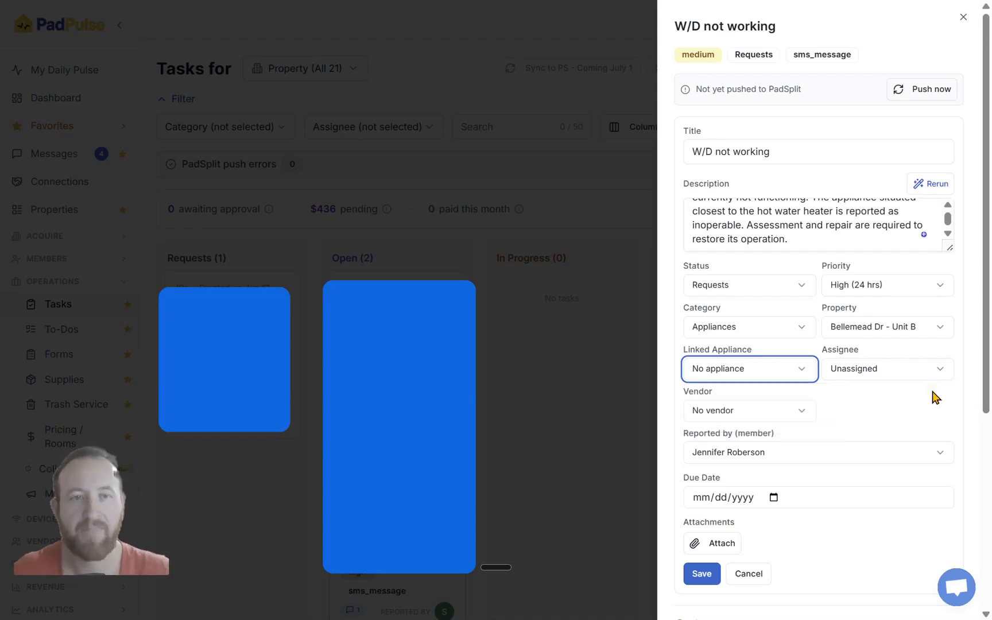
click(860, 376)
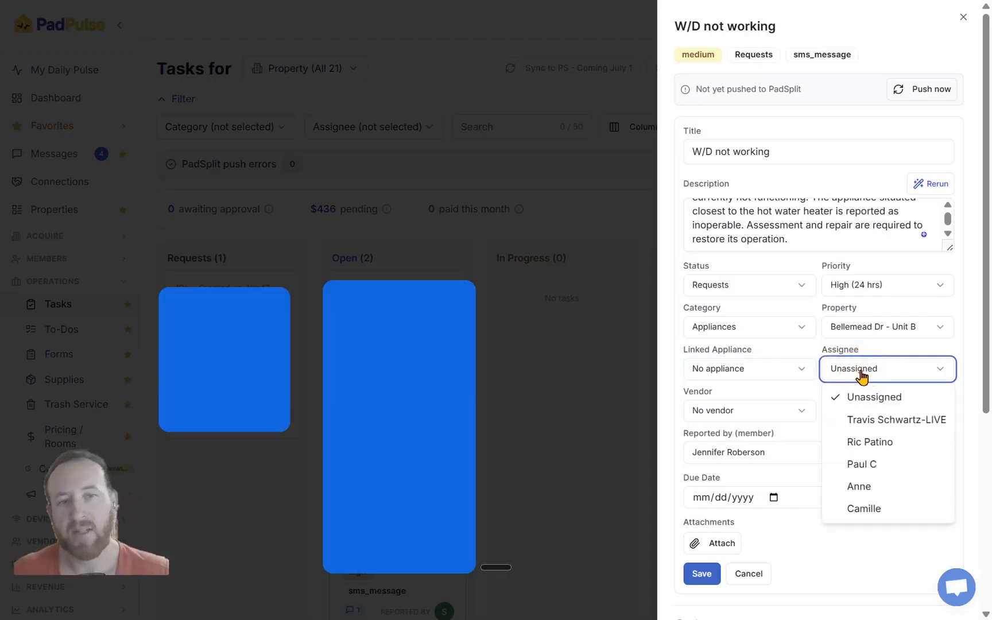
click(893, 421)
click(793, 411)
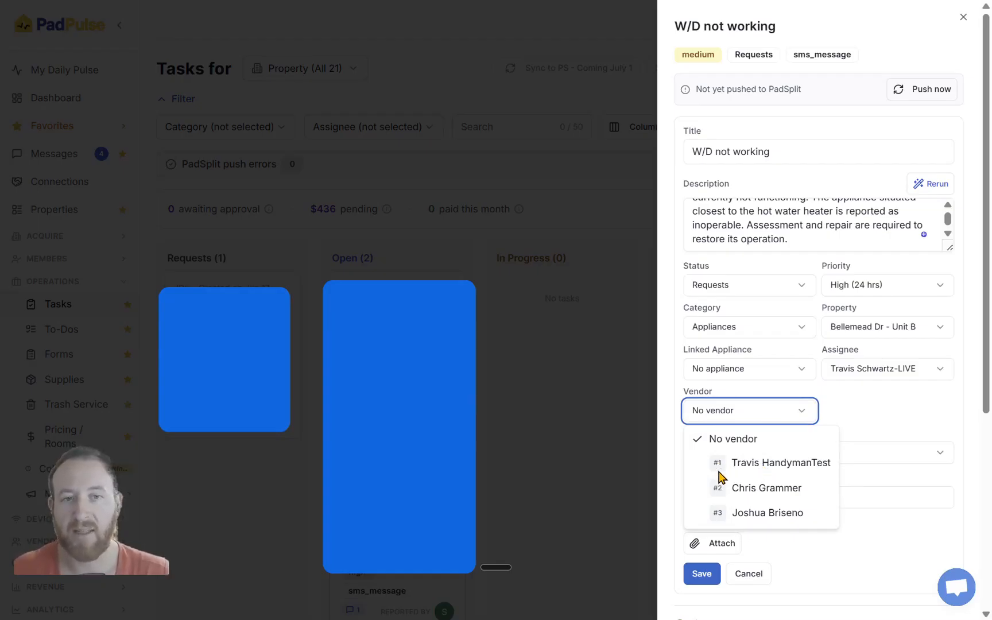
click(753, 469)
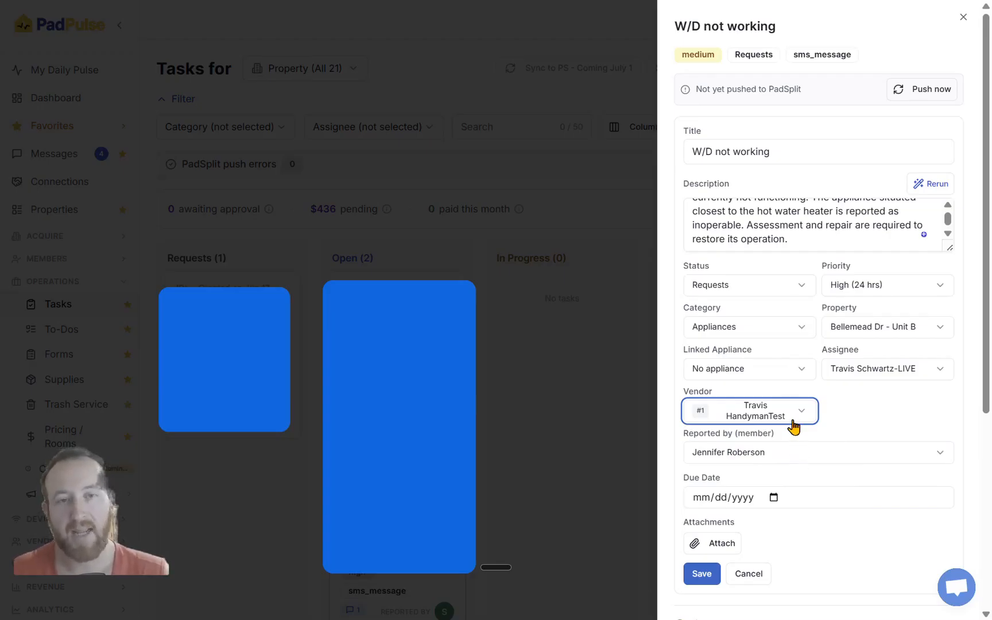
Set the task's due date to 06/19/2026 and save the task changes.
click(773, 497)
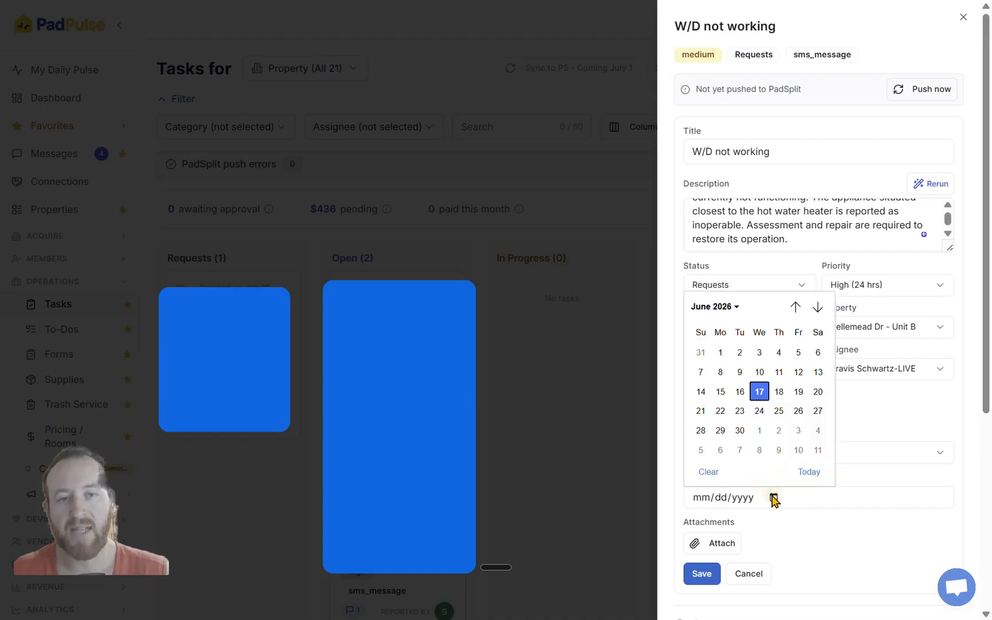
click(796, 392)
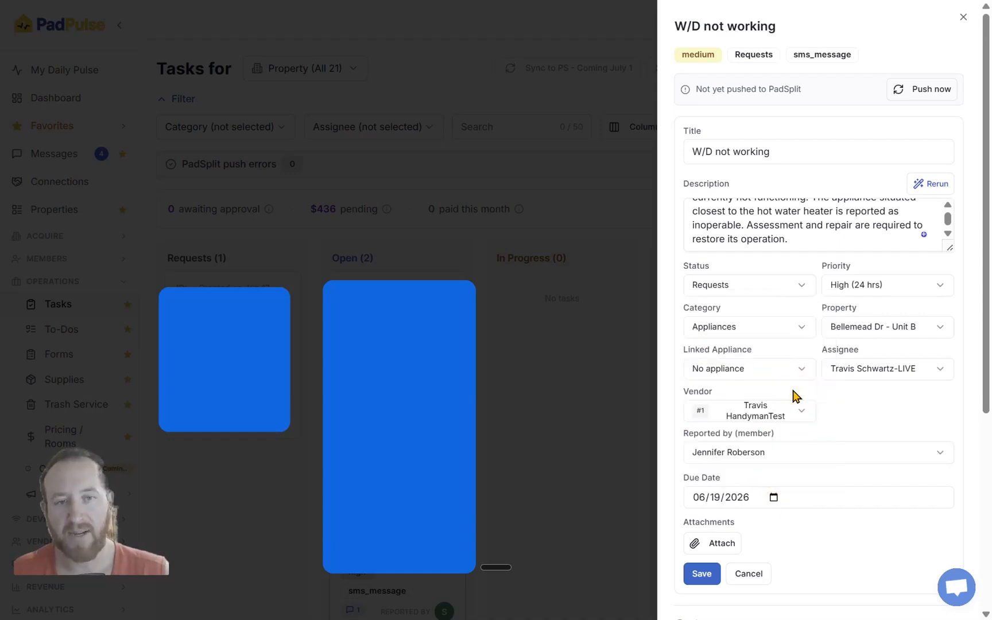
scroll(705, 542, down, 3)
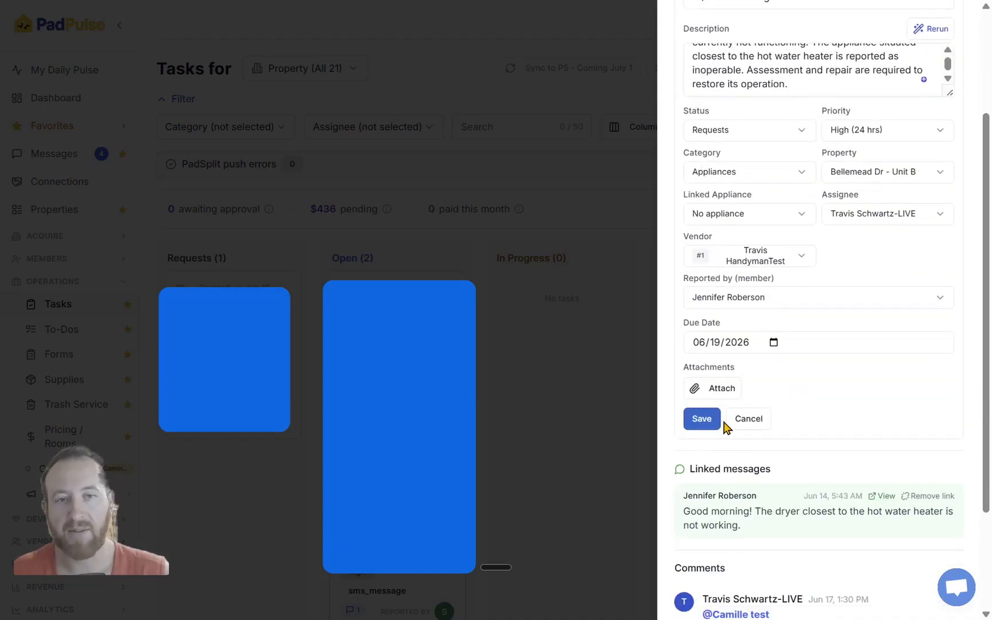
scroll(726, 436, down, 3)
scroll(733, 518, up, 4)
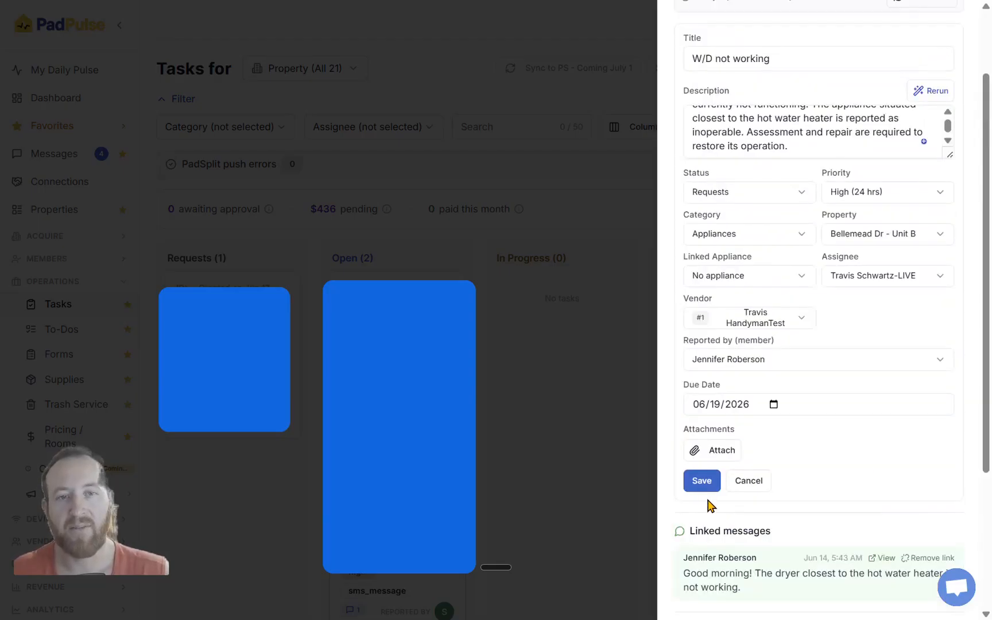
click(701, 481)
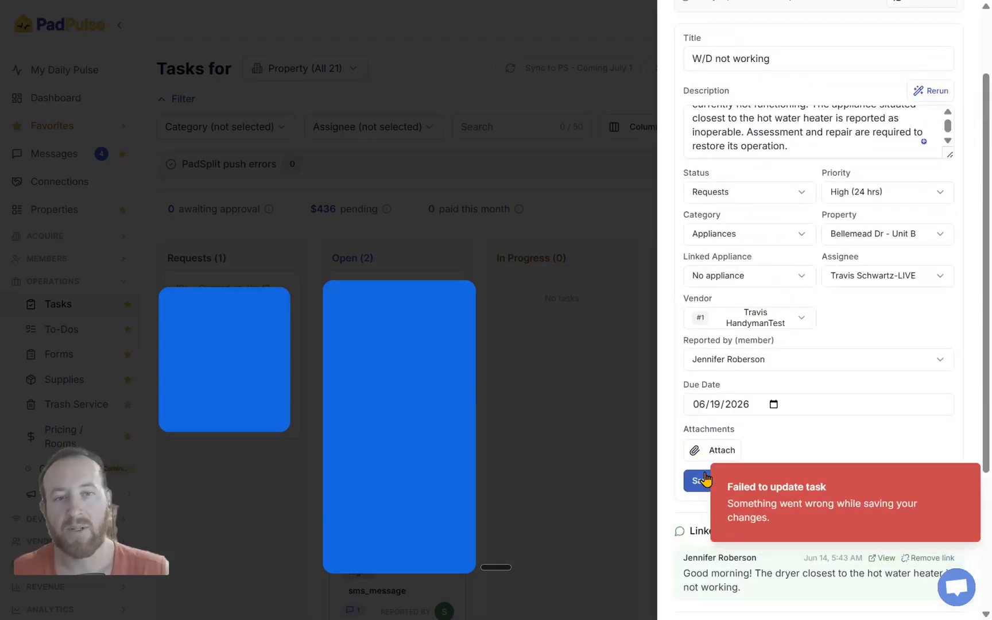
scroll(784, 400, up, 1)
scroll(783, 400, up, 1)
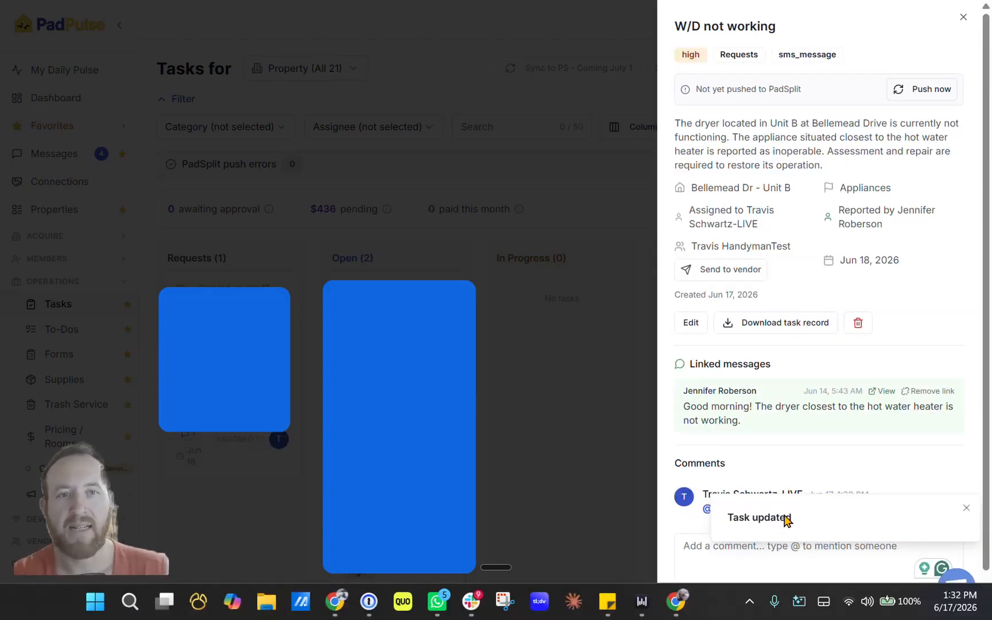
Send the task to its assigned vendor and dismiss the resulting status notification.
click(735, 274)
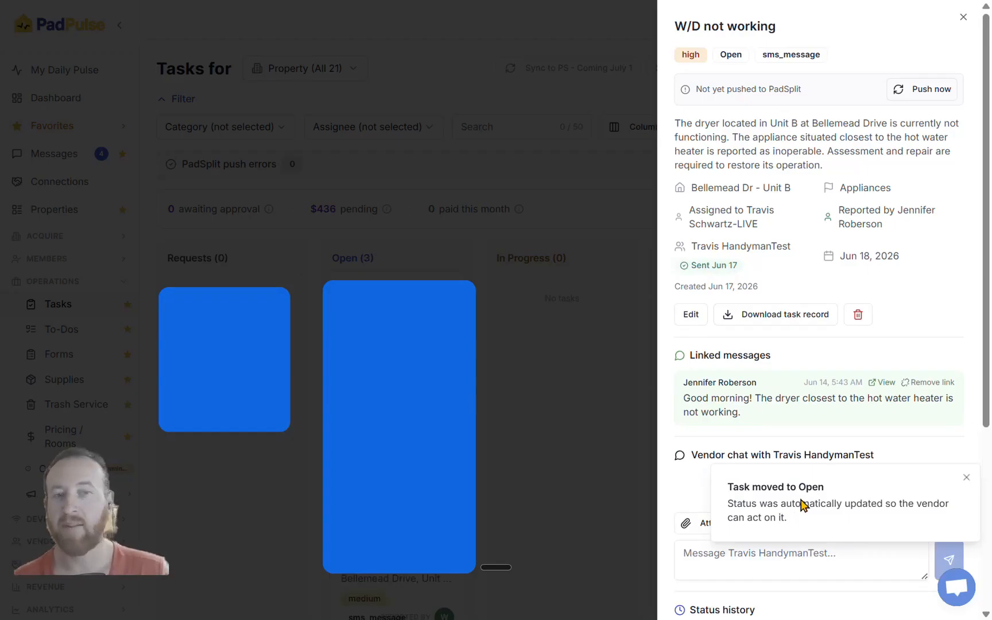
scroll(735, 449, down, 2)
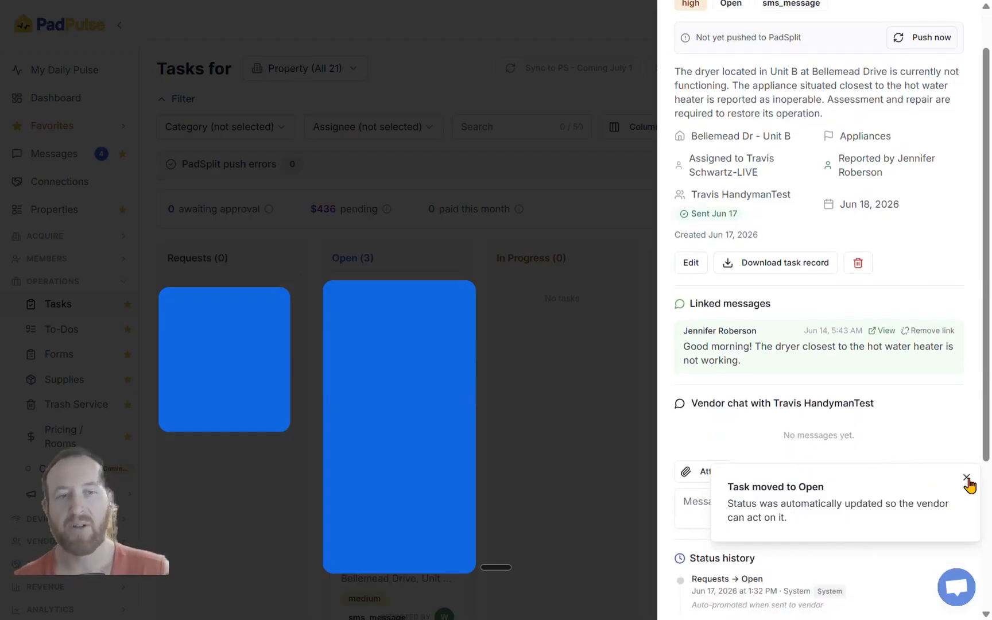
click(966, 477)
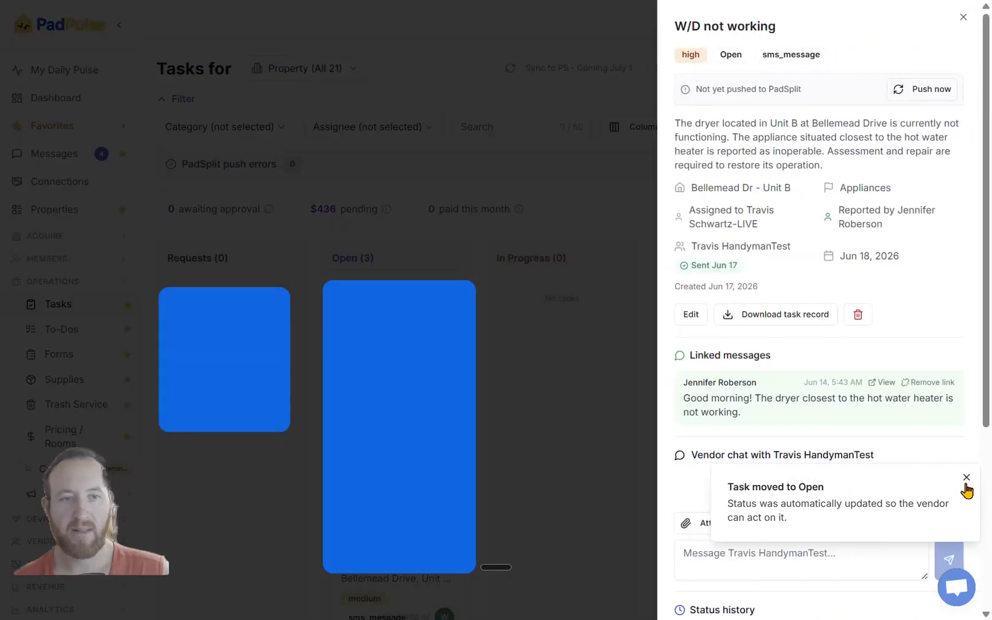
Dismiss the status notification and review the task's details, linked message, vendor chat, status history and comments.
click(960, 481)
click(953, 476)
click(468, 343)
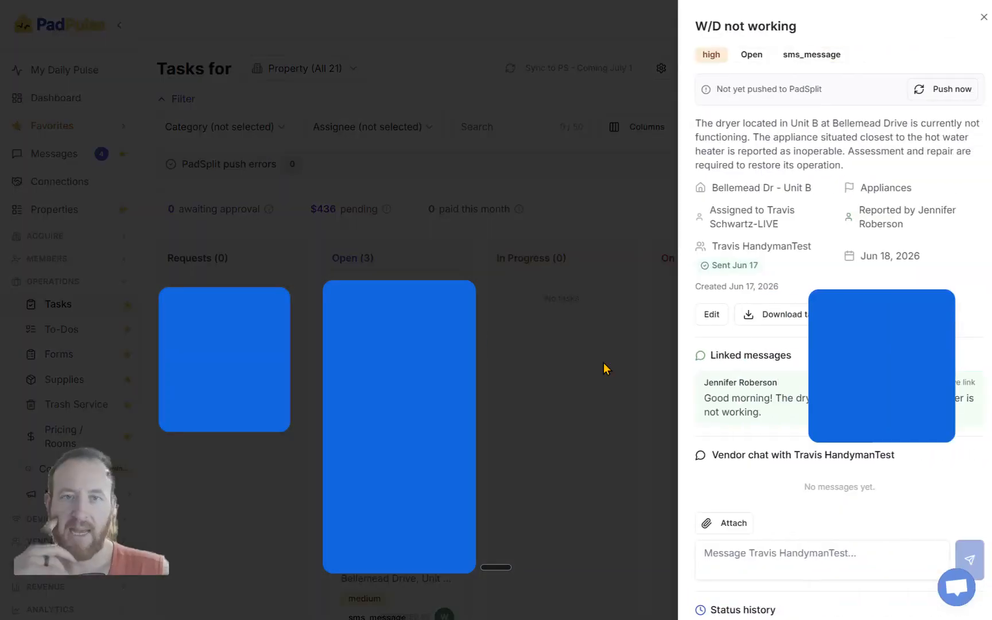
scroll(707, 445, down, 2)
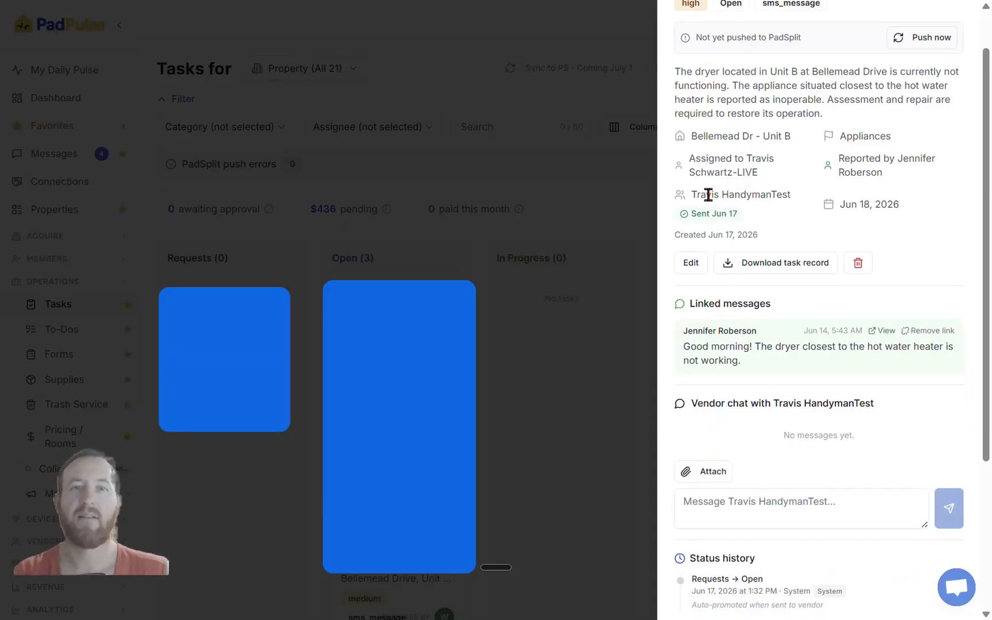
scroll(795, 401, down, 2)
scroll(753, 550, down, 1)
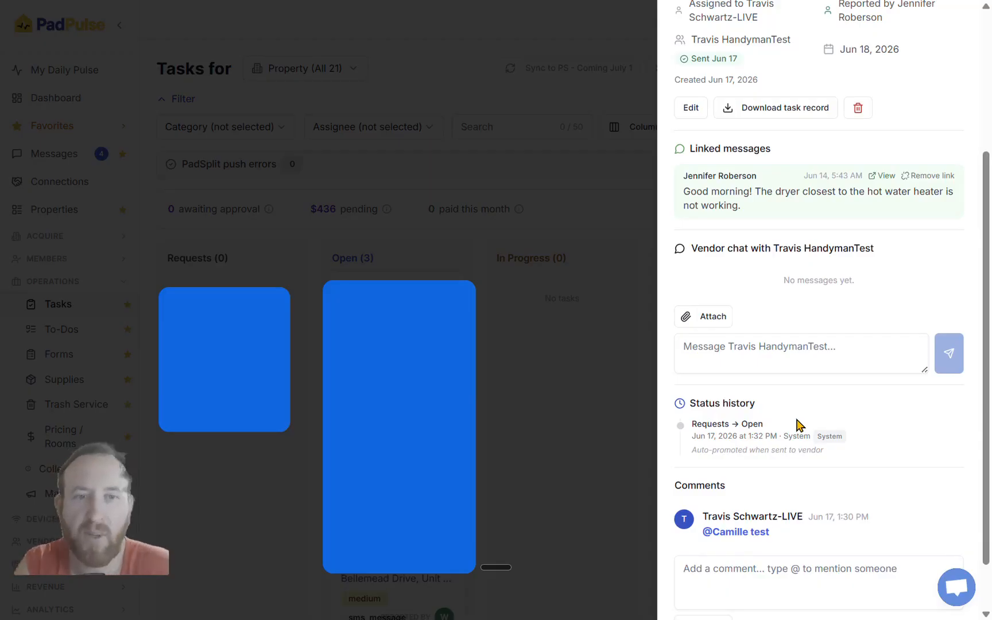
click(744, 358)
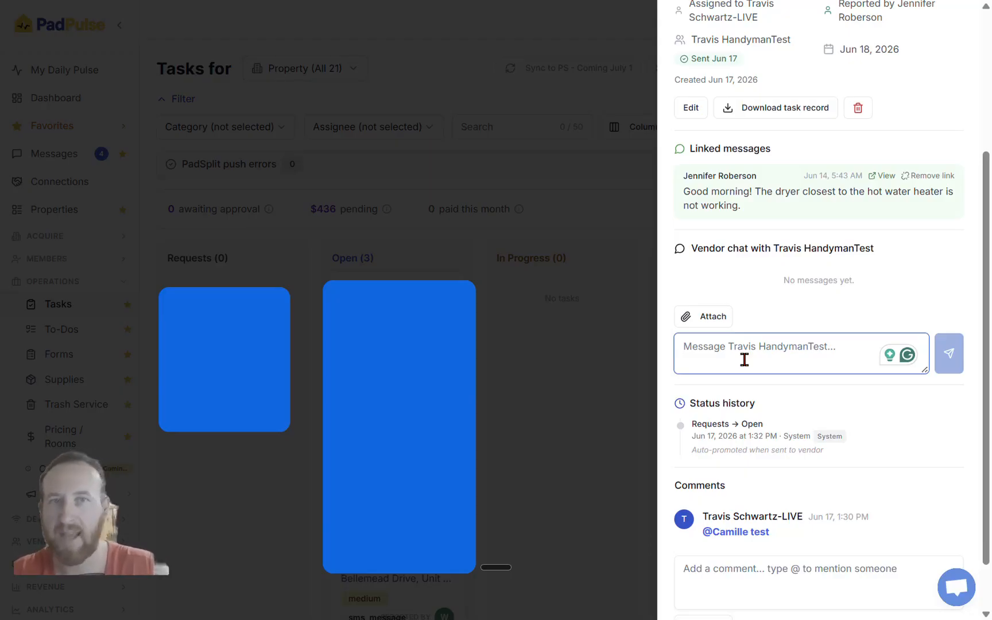
scroll(754, 290, up, 3)
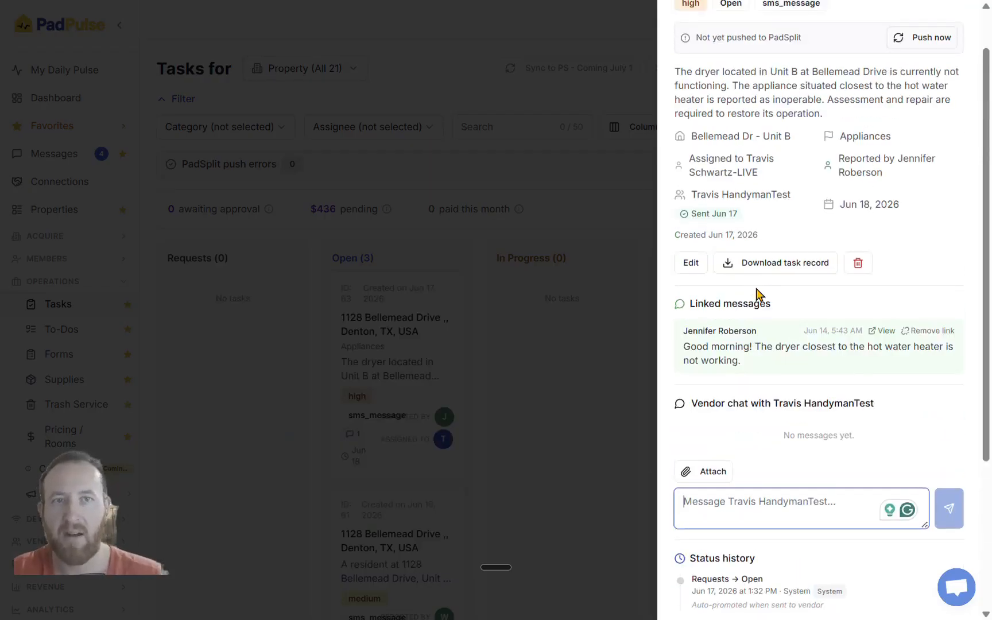
scroll(755, 293, up, 1)
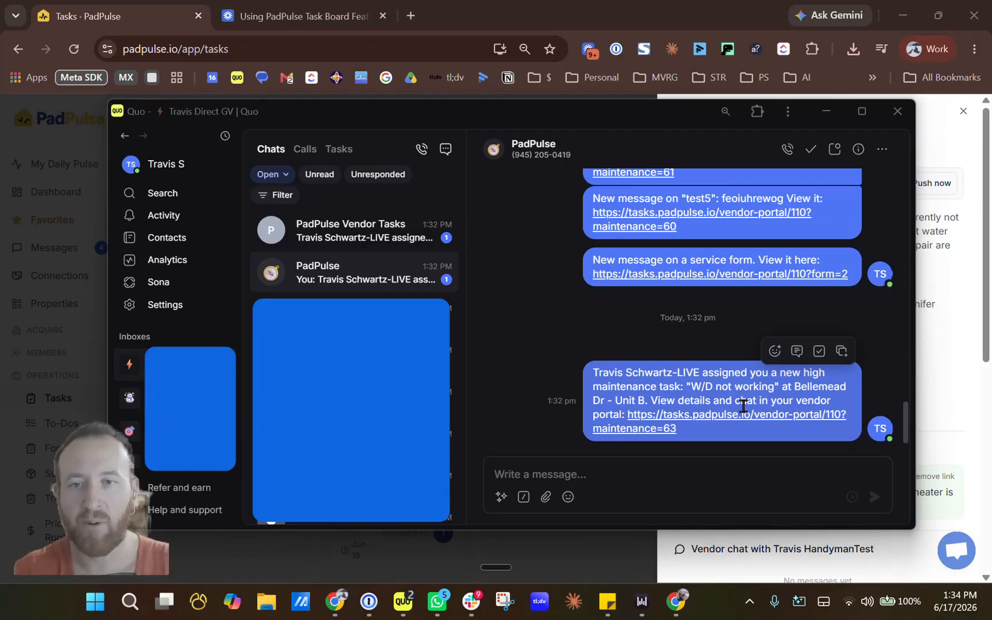
Open the W/D not working task from the vendor portal link in the text message and assign it to the team member marked Owner.
click(711, 419)
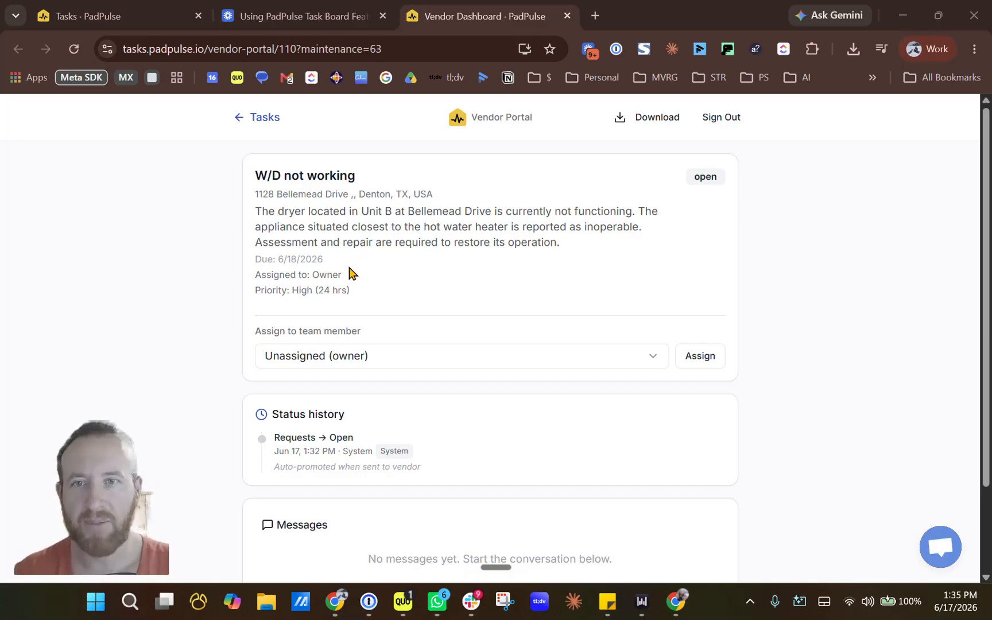
scroll(398, 290, down, 1)
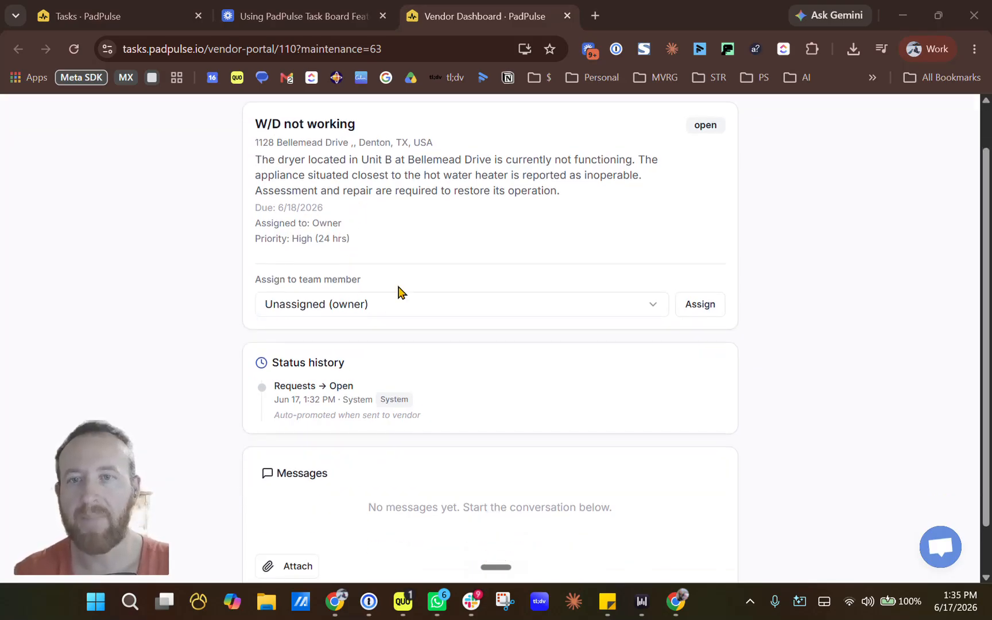
click(478, 314)
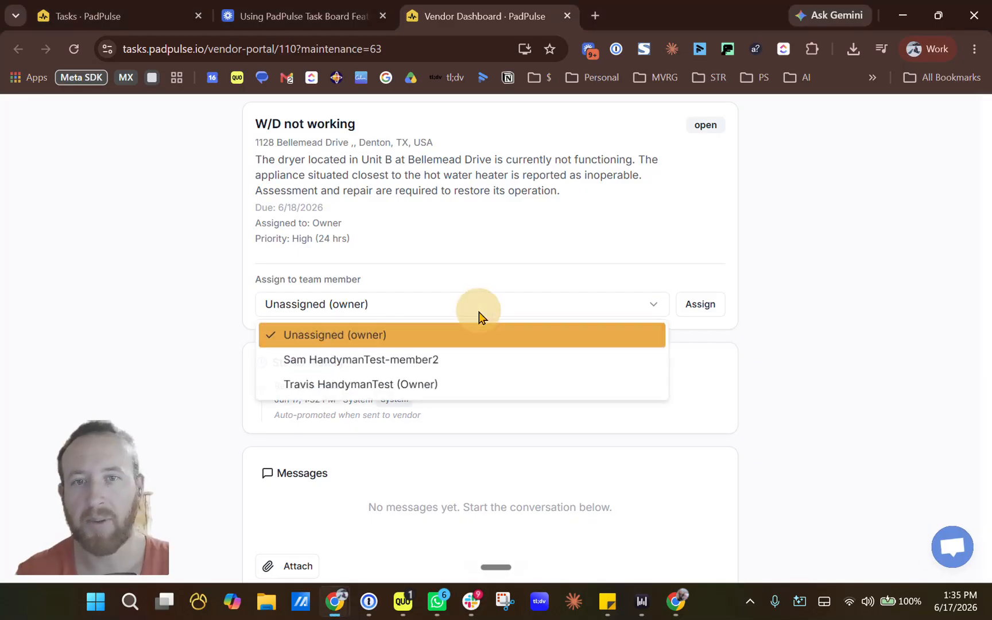
click(463, 380)
click(701, 305)
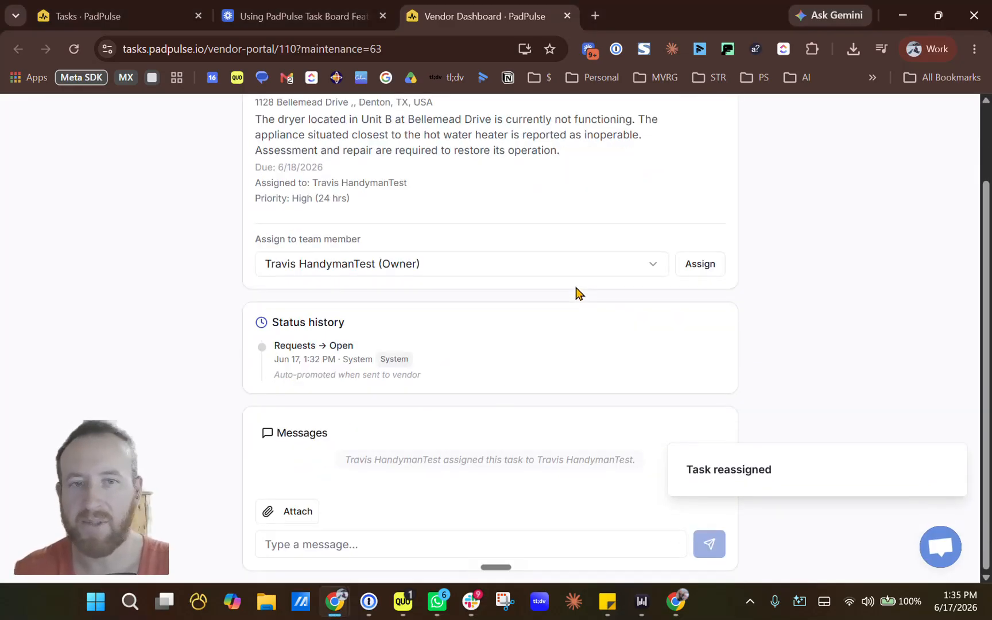
Examine the assignment entries in the vendor portal's messages and compare them with the vendor chat and status history in the host's task.
drag(344, 459, 677, 428)
click(677, 427)
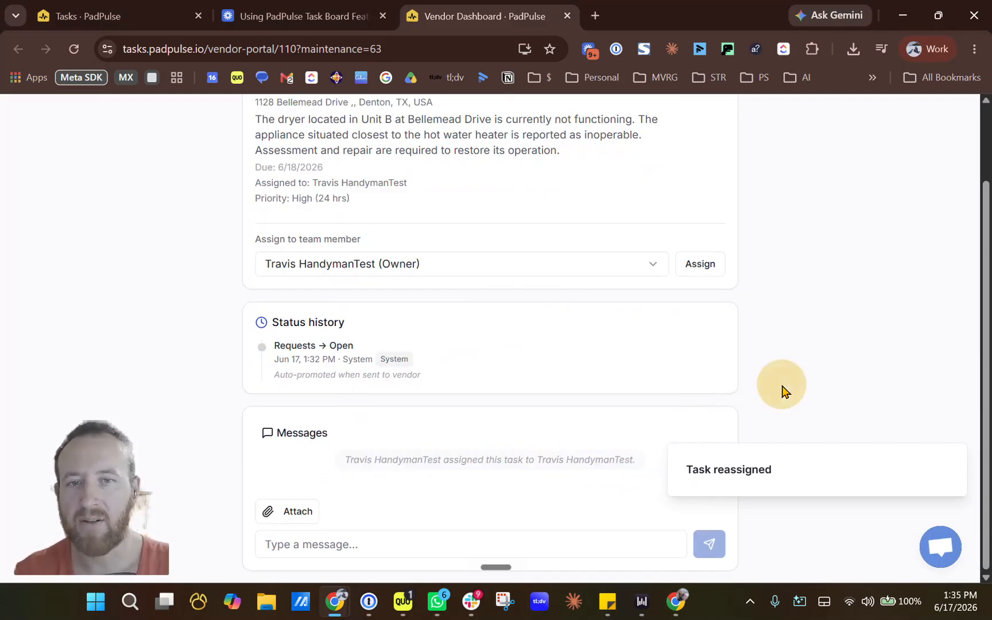
click(87, 5)
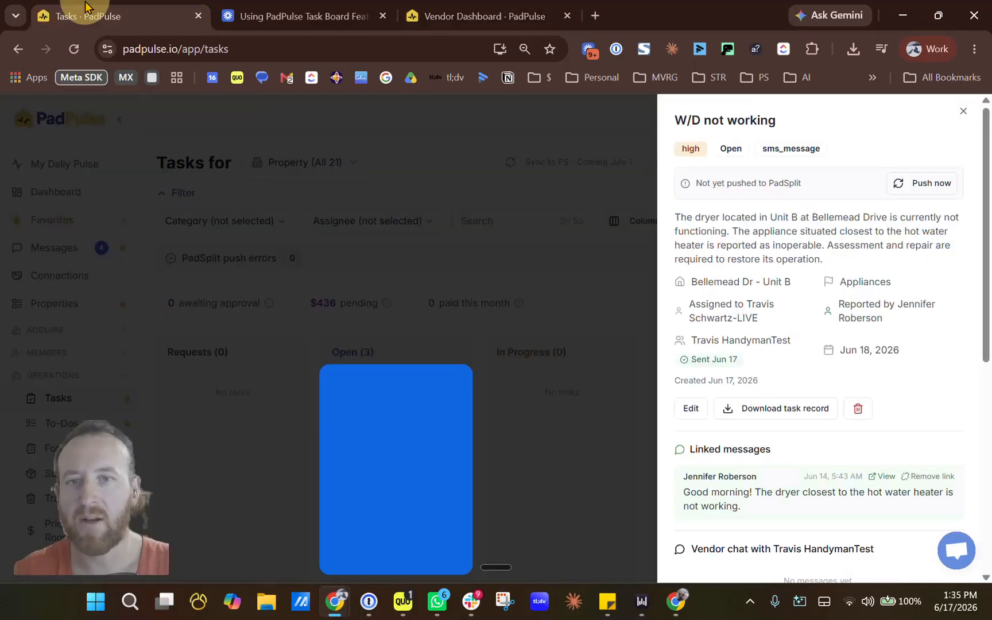
scroll(860, 352, down, 5)
scroll(837, 406, down, 1)
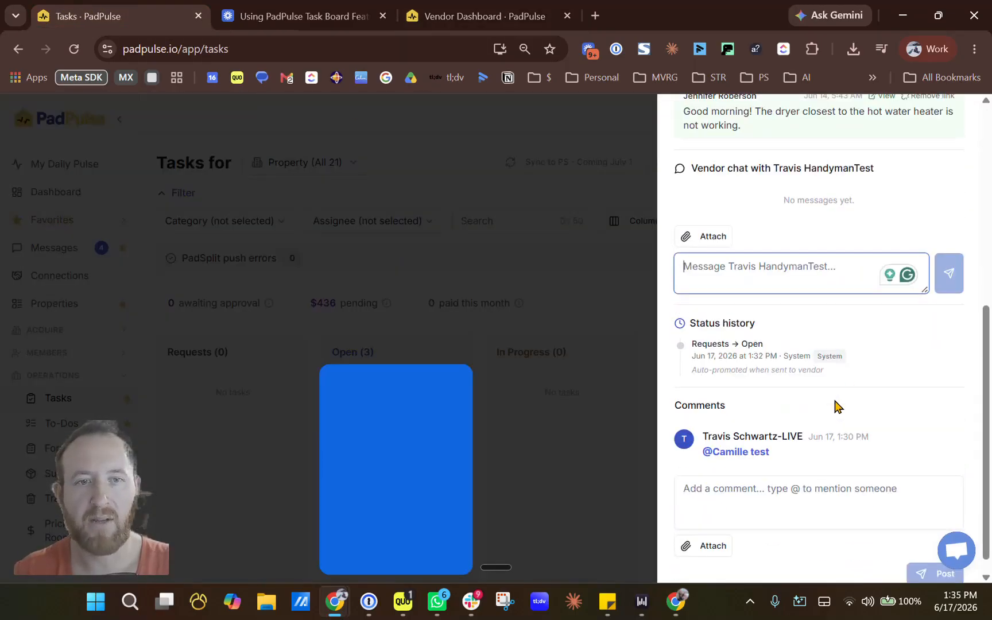
scroll(760, 319, up, 2)
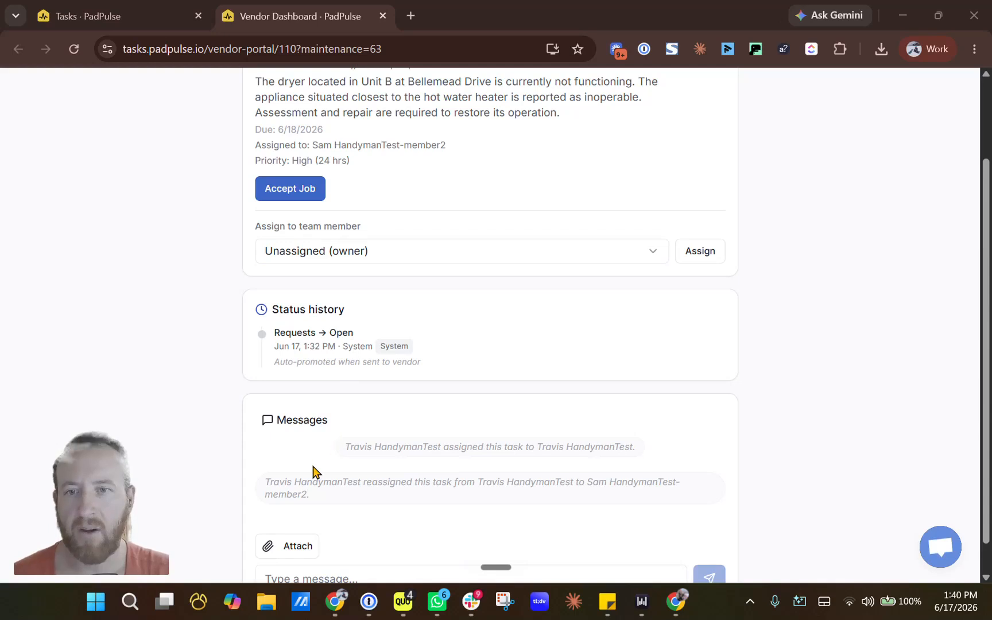
drag(280, 481, 455, 503)
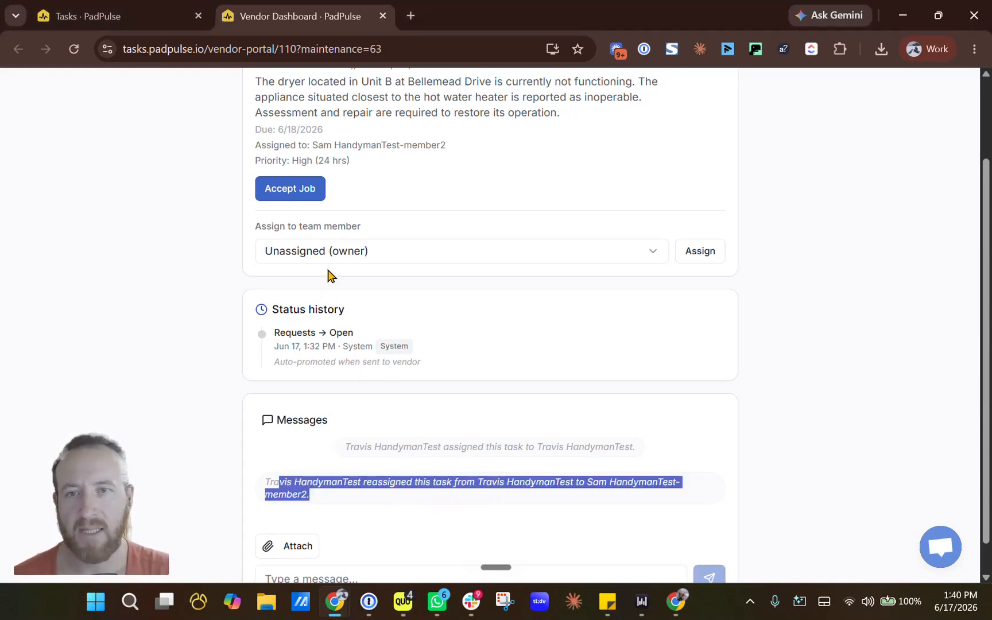
click(276, 439)
scroll(297, 310, up, 3)
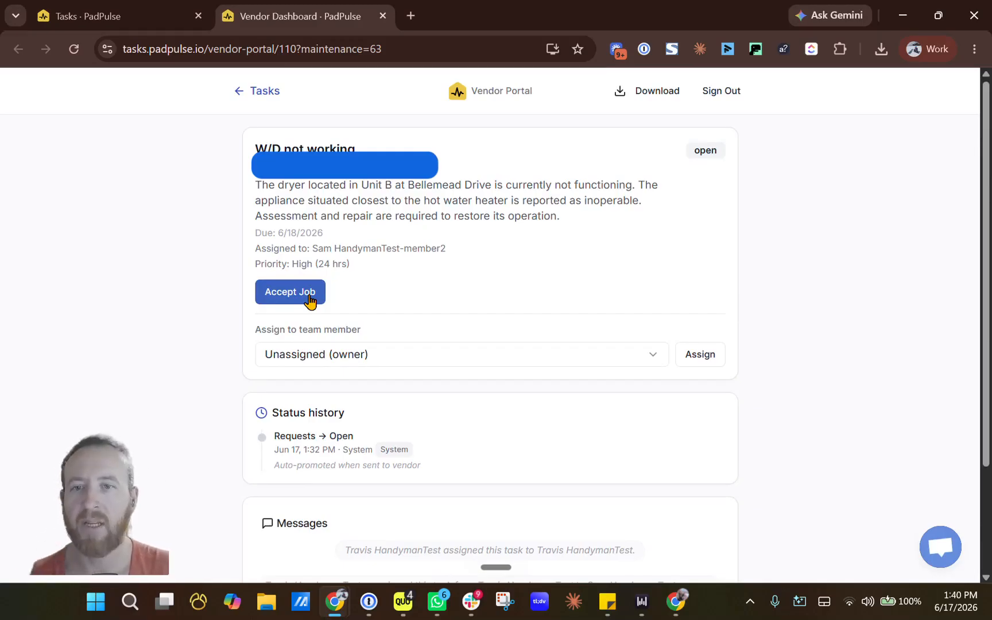
Start accepting the job with an estimate of $50 hourly rate, 2 estimated hours and a $20 travel fee.
click(309, 299)
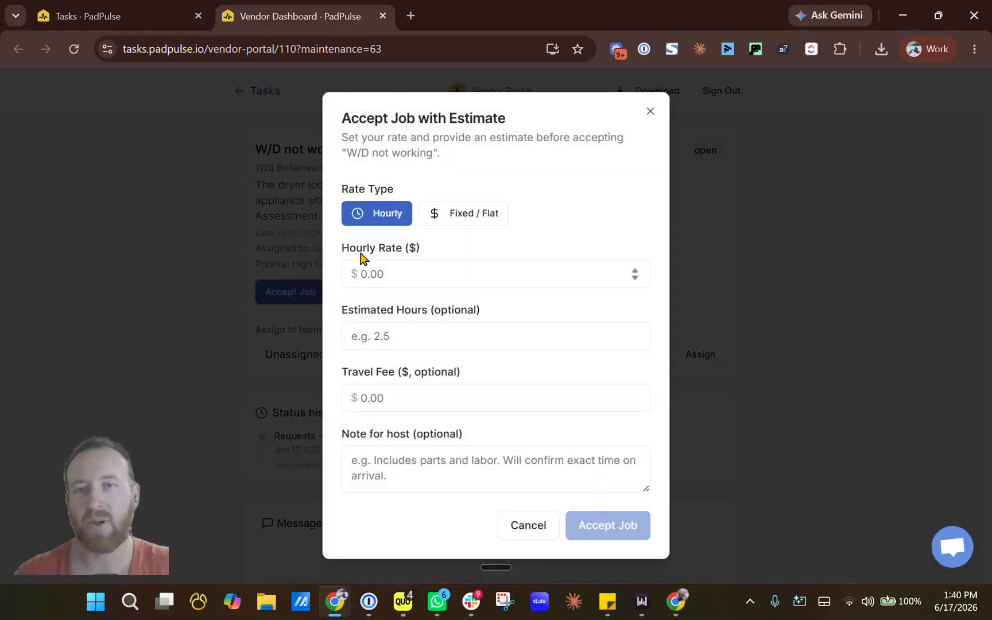
click(381, 270)
text(50)
key(Tab)
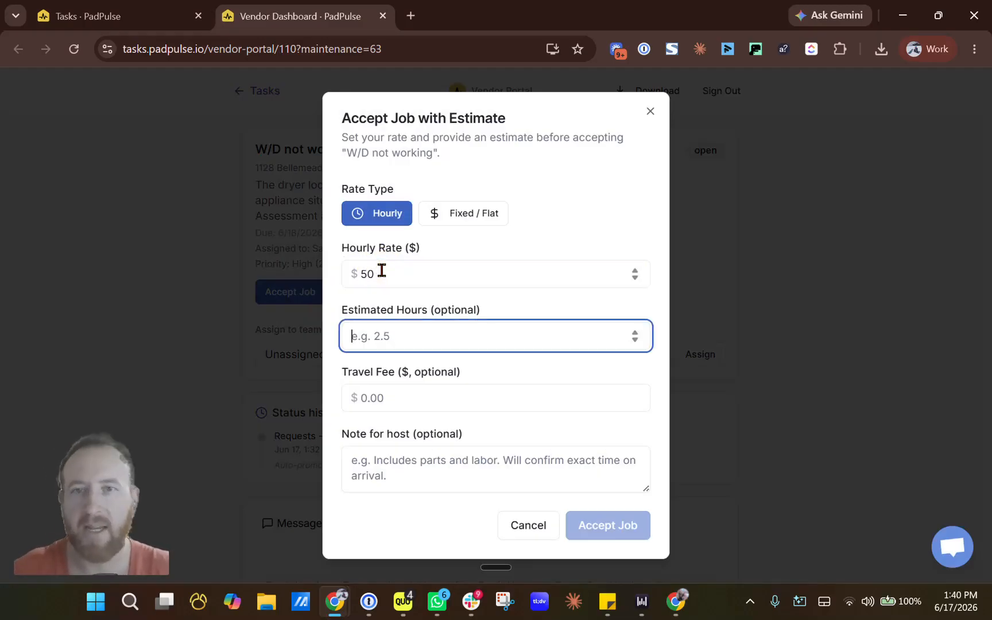
text(2)
key(Tab)
text(20)
key(Tab)
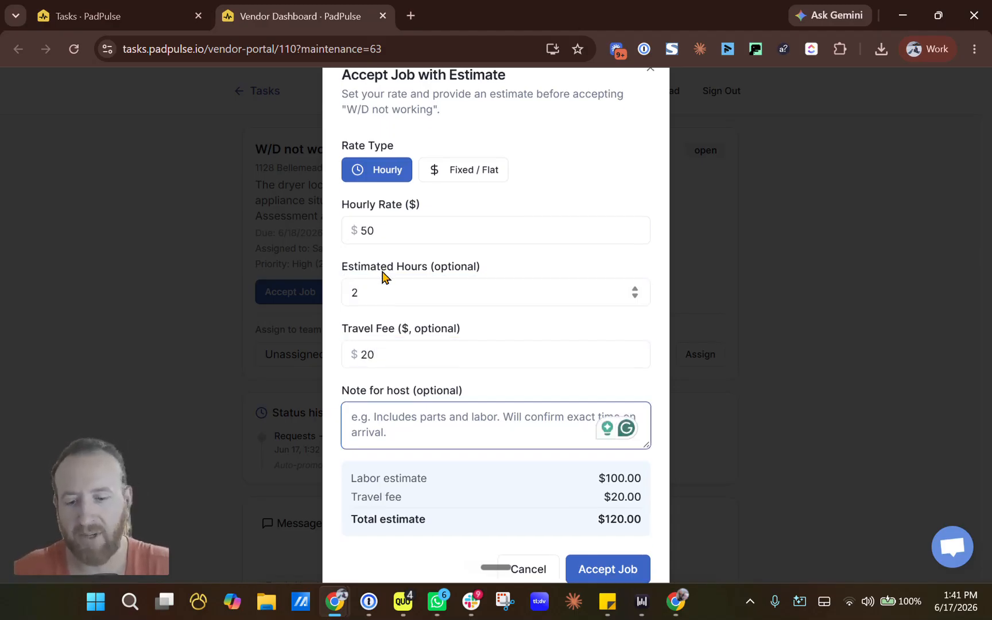
Add the note for the host "can start tomorrow." and accept the job with the estimate.
text(they star)
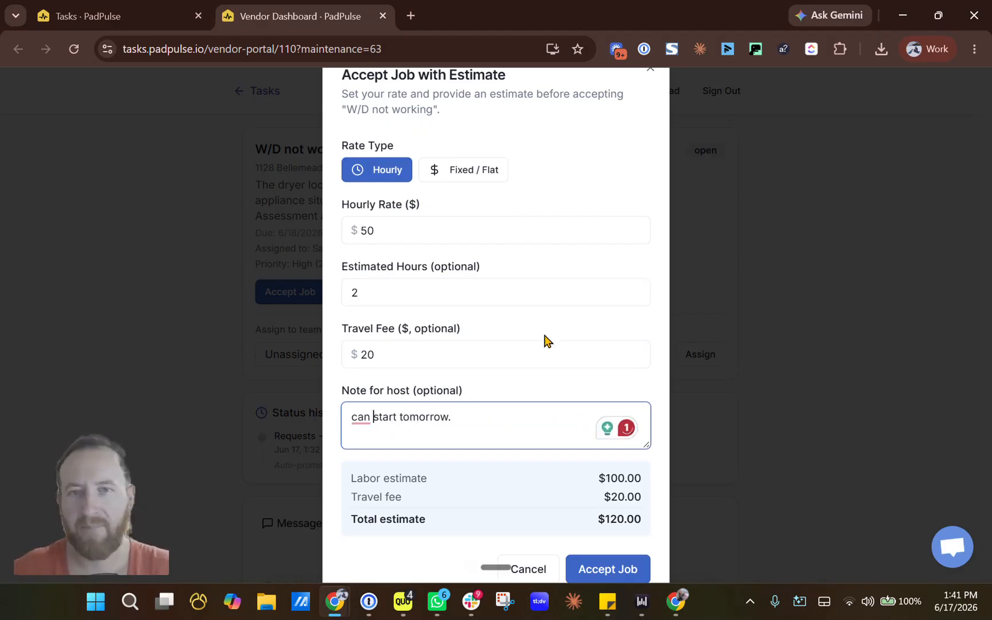
click(549, 328)
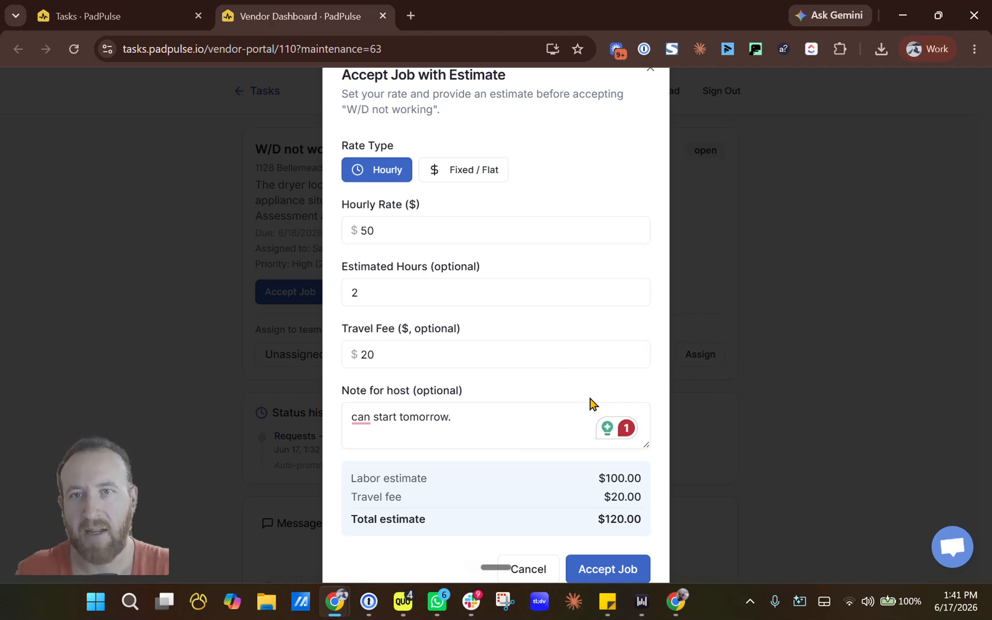
click(601, 567)
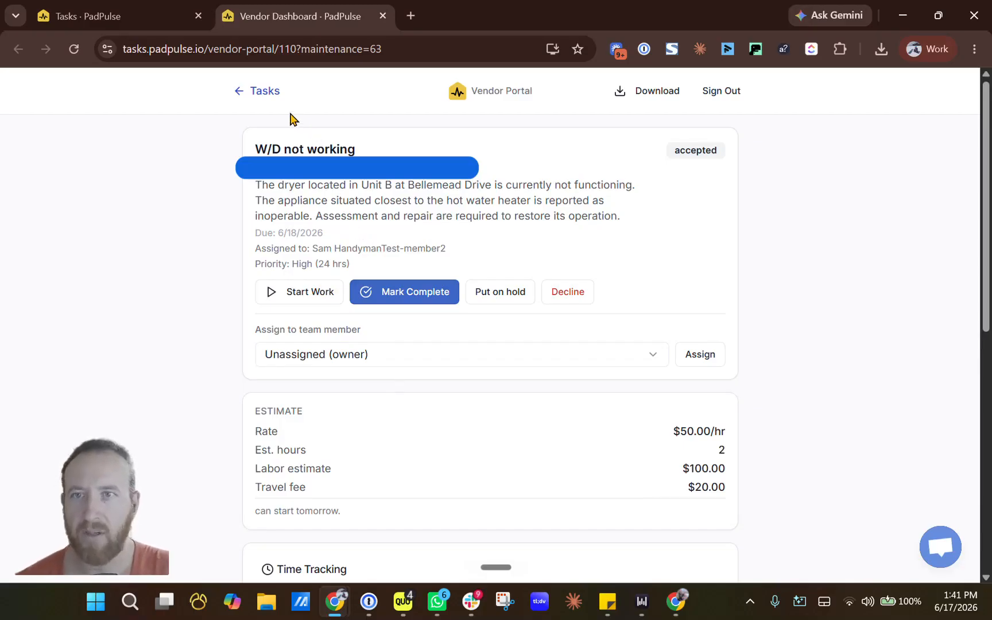
Return to the vendor's task list, stop the guide tip from showing again on this page and check the guidebook.
click(260, 92)
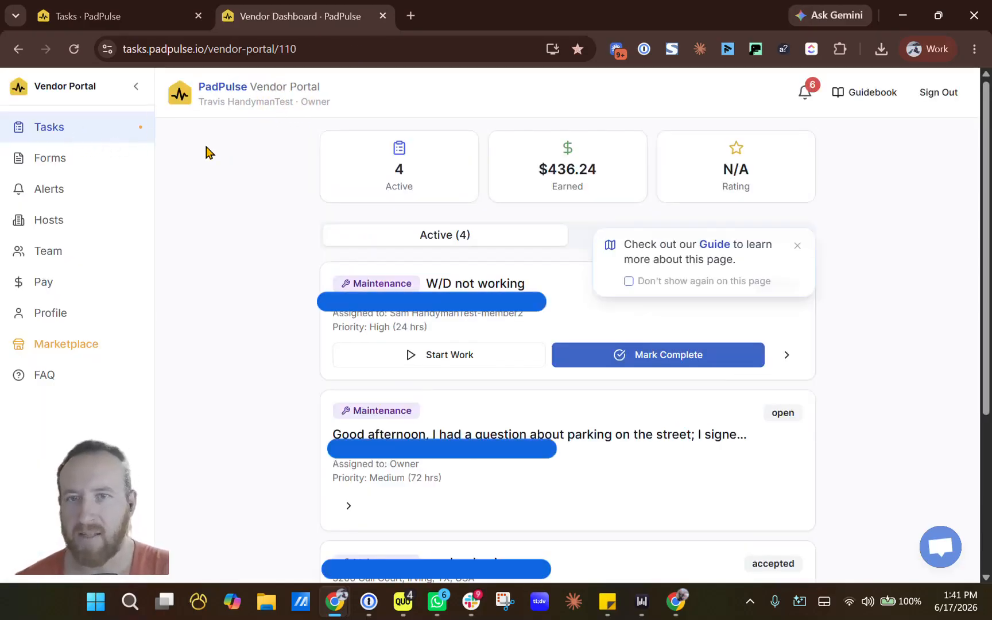
click(629, 281)
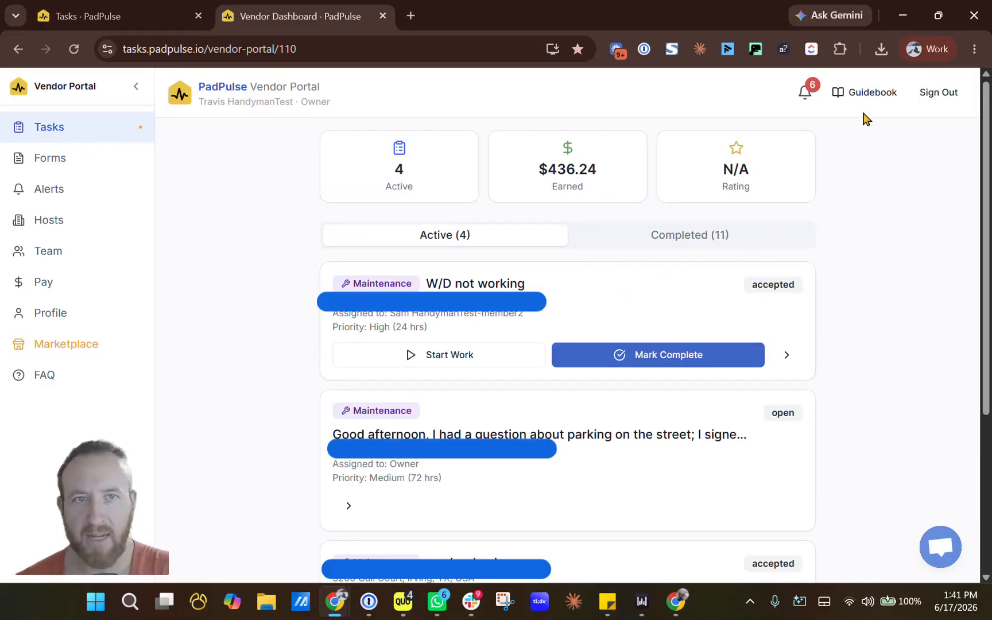
click(873, 93)
click(738, 127)
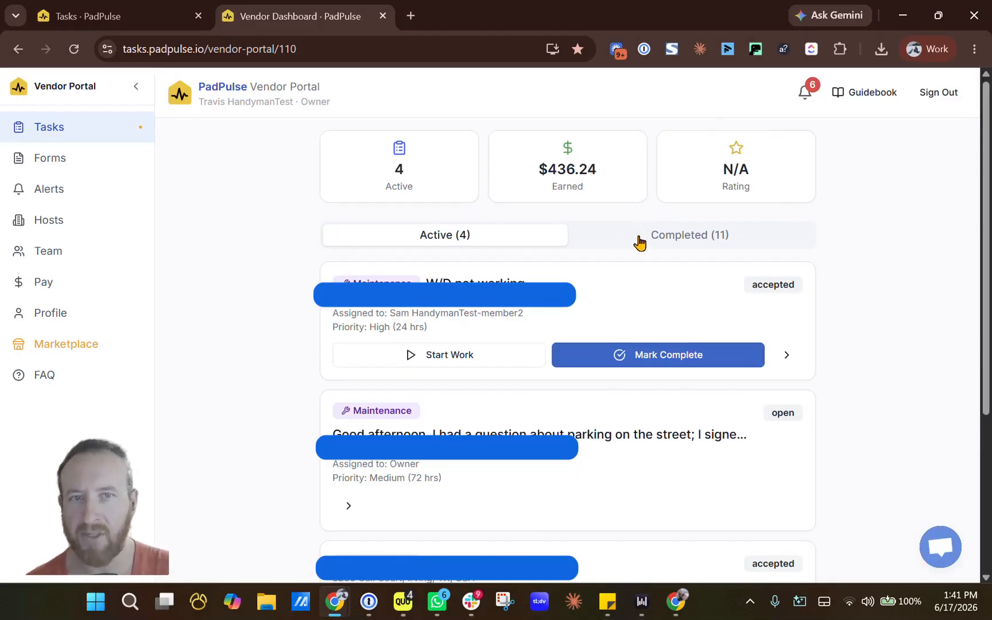
Look through the vendor's forms, alerts and host clients, including the listed host's properties and team assignments.
click(90, 158)
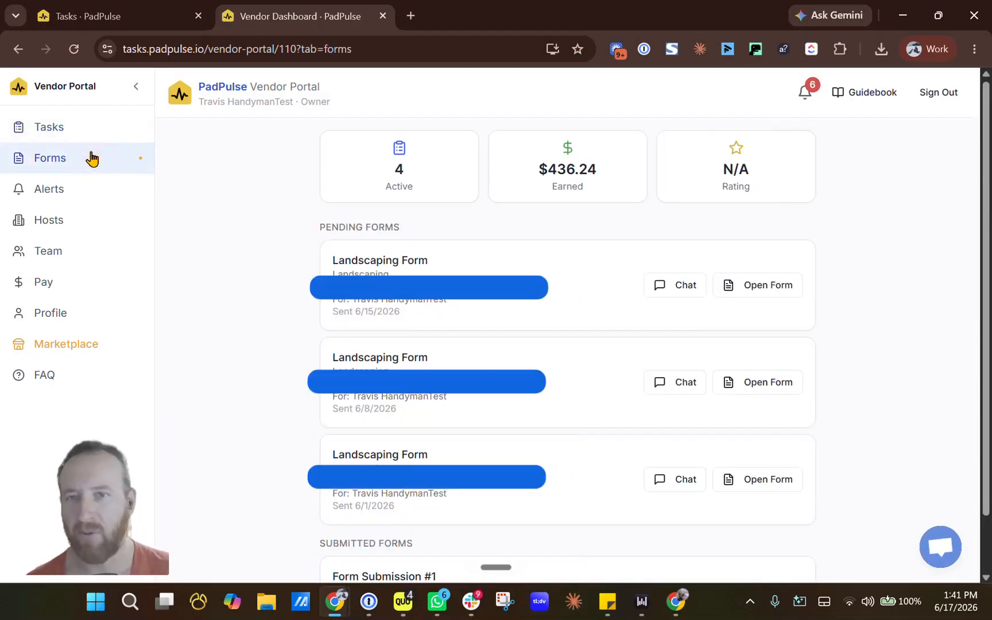
click(76, 195)
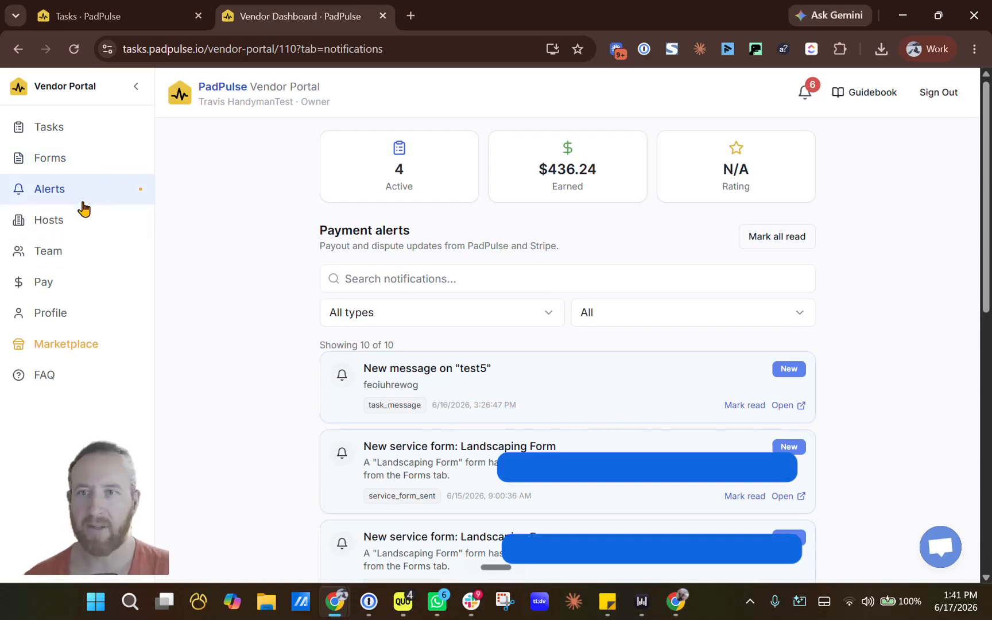
click(85, 221)
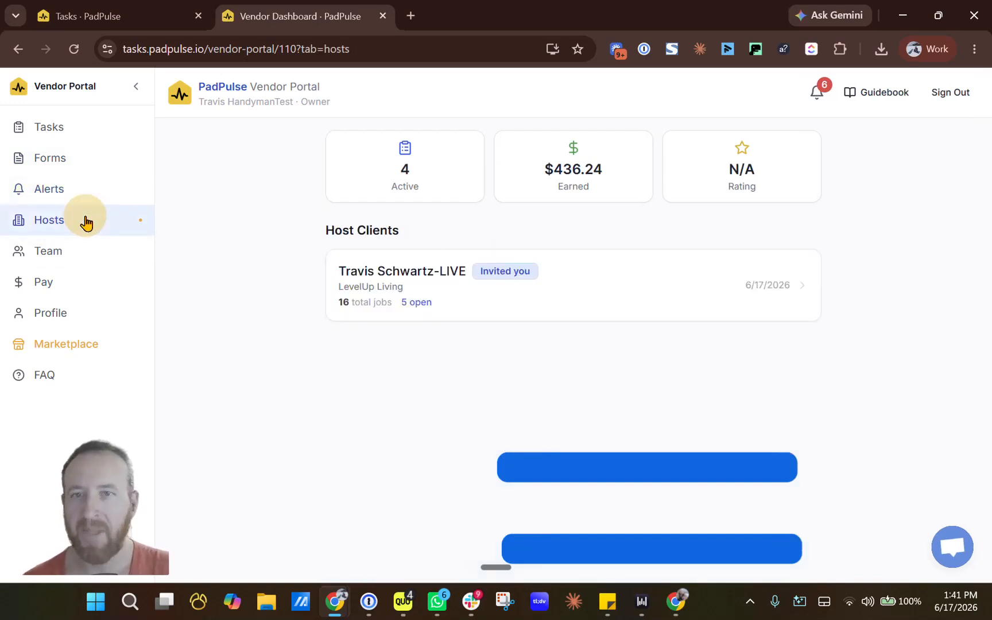
click(426, 275)
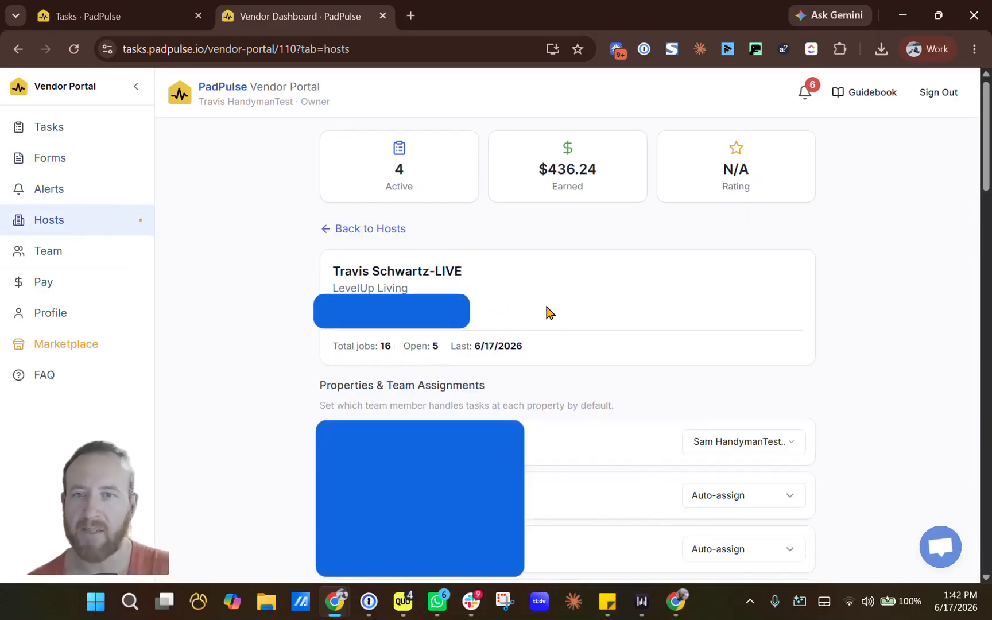
scroll(550, 322, down, 1)
scroll(521, 331, up, 1)
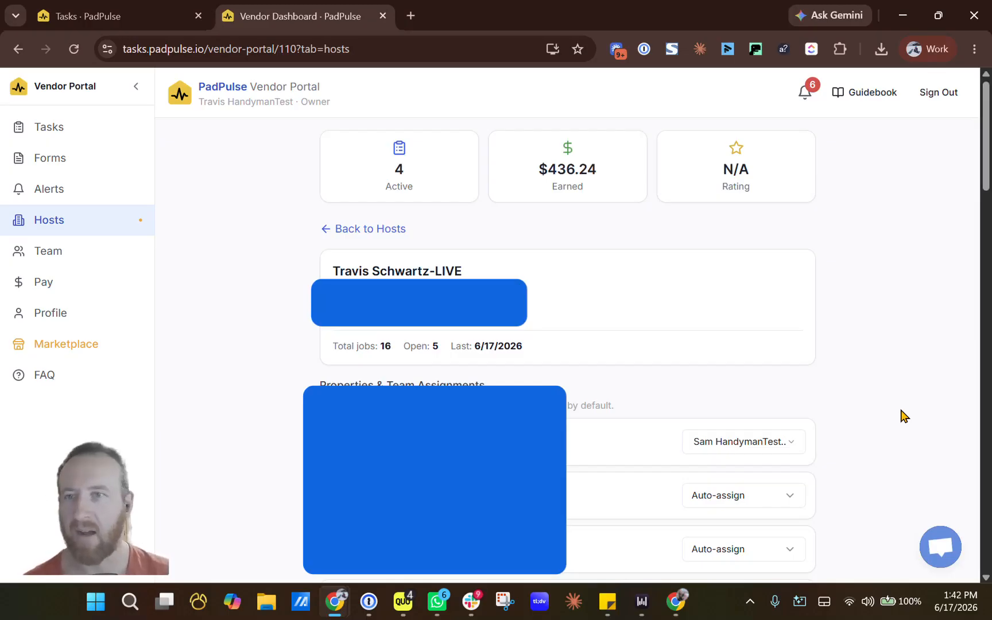
Set the non-owner team member's rates to $50 hourly and a $10 trip fee, save them and dismiss the notification.
click(77, 261)
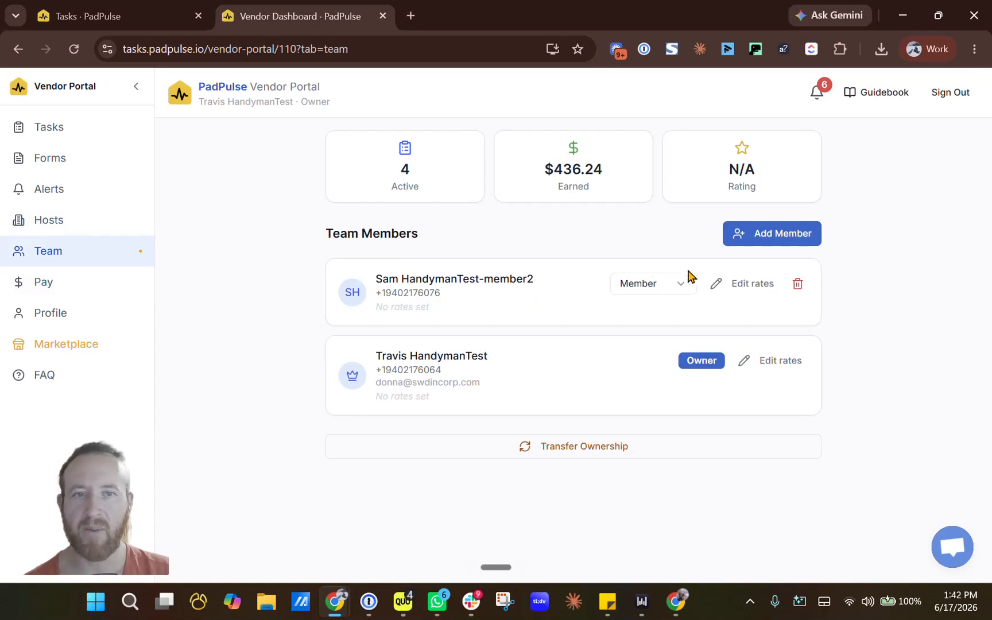
click(761, 284)
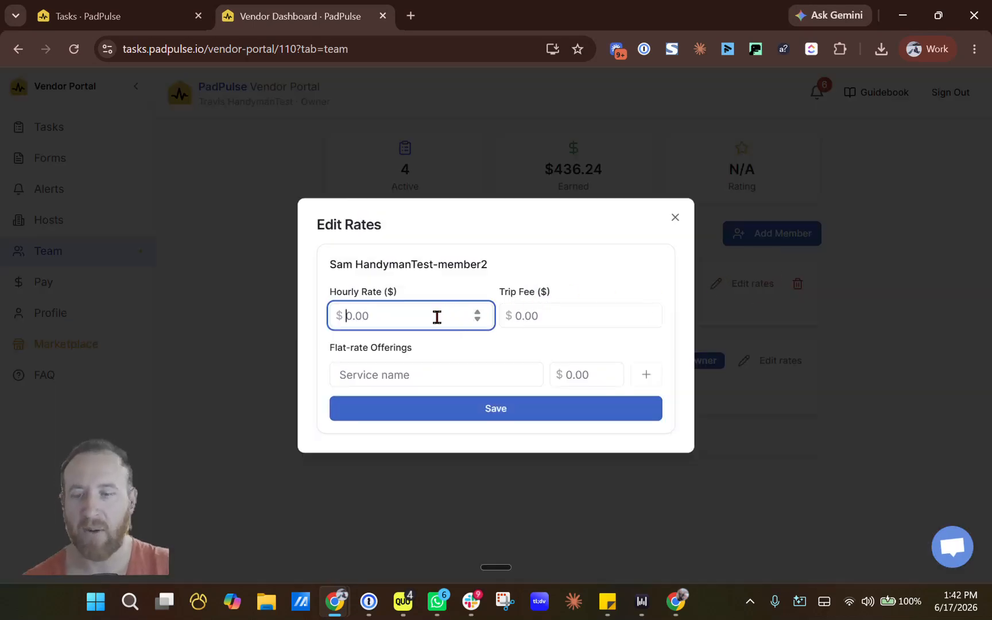
text(50)
key(Tab)
text(10)
key(Tab)
click(445, 406)
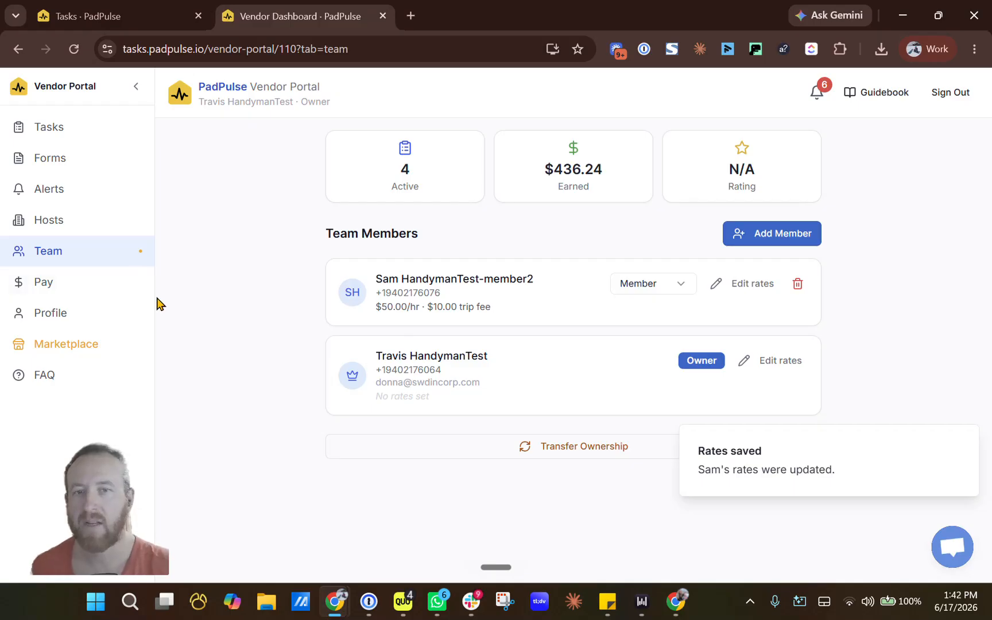
click(963, 440)
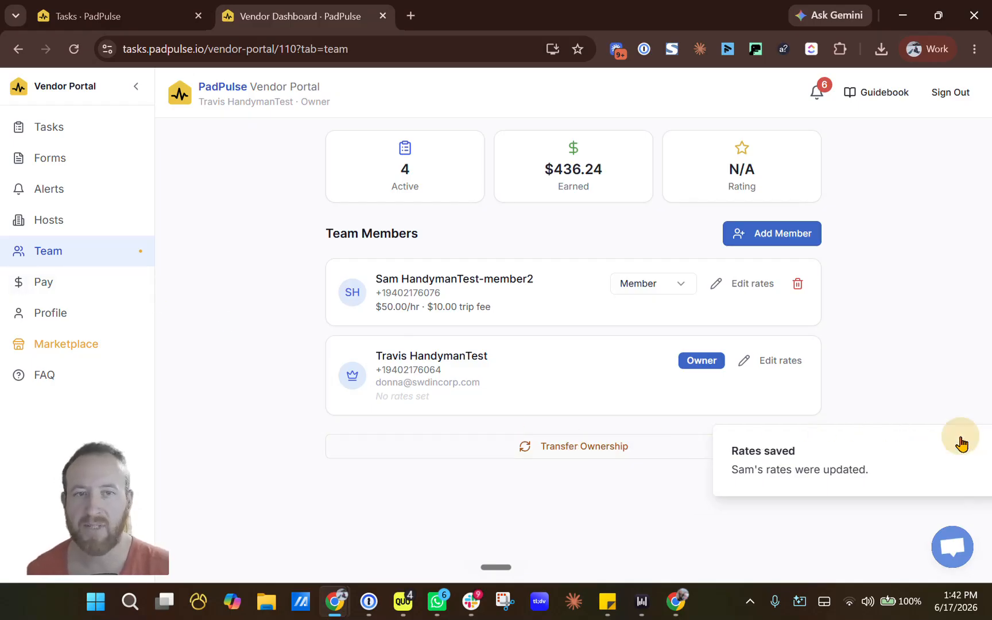
Look through the vendor portal's pay, profile, FAQ and marketplace pages, and dismiss the guide tip on the profile page.
click(60, 280)
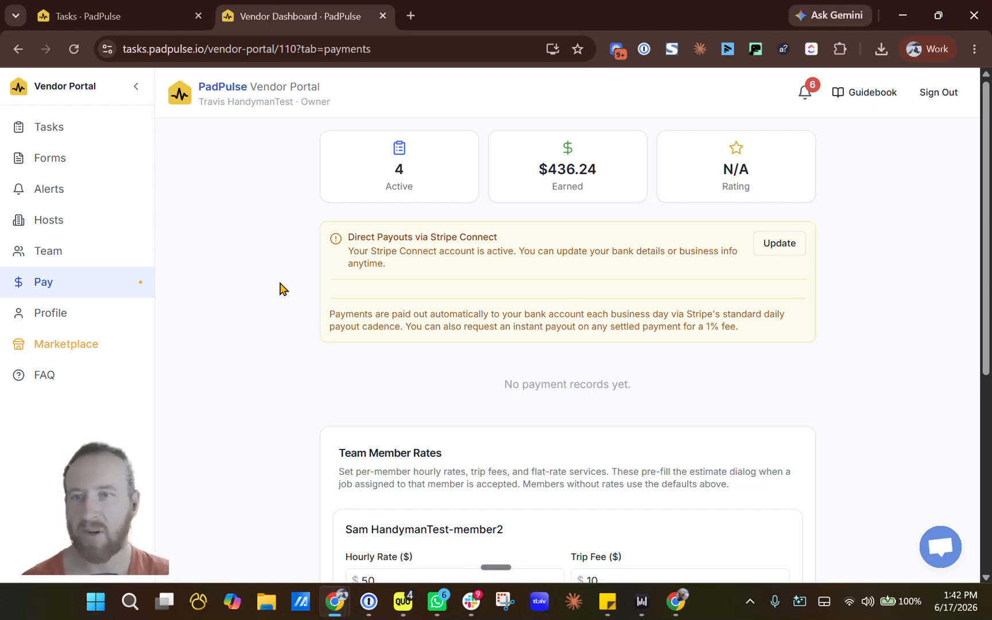
click(79, 315)
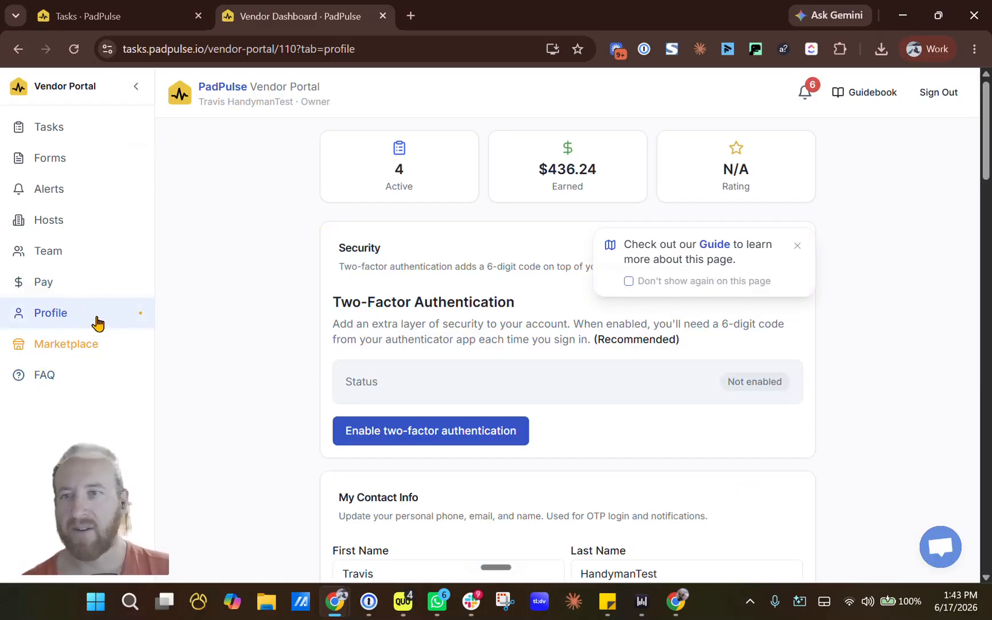
click(85, 377)
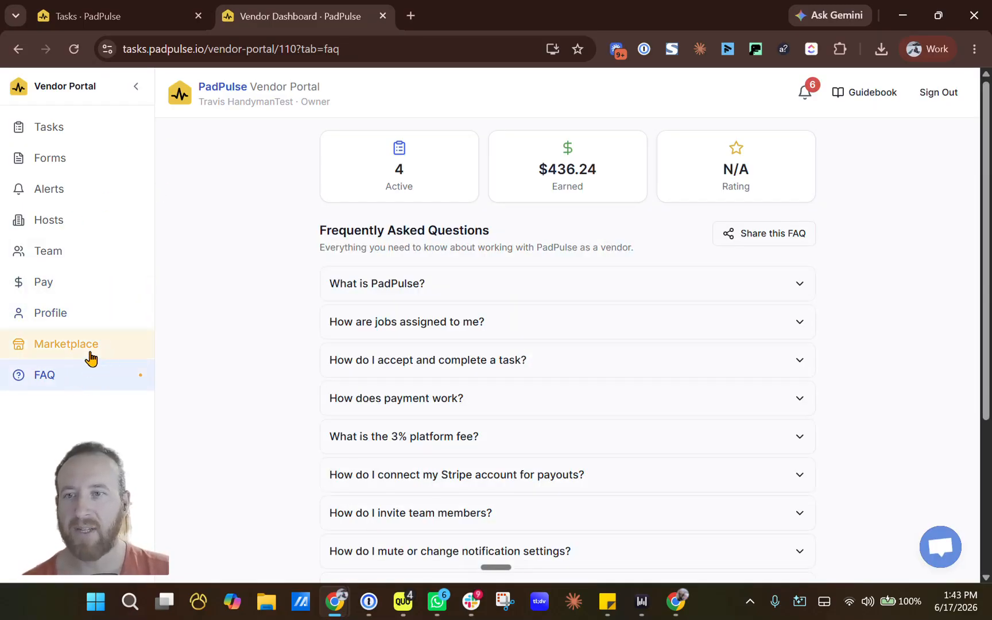
click(92, 344)
click(79, 314)
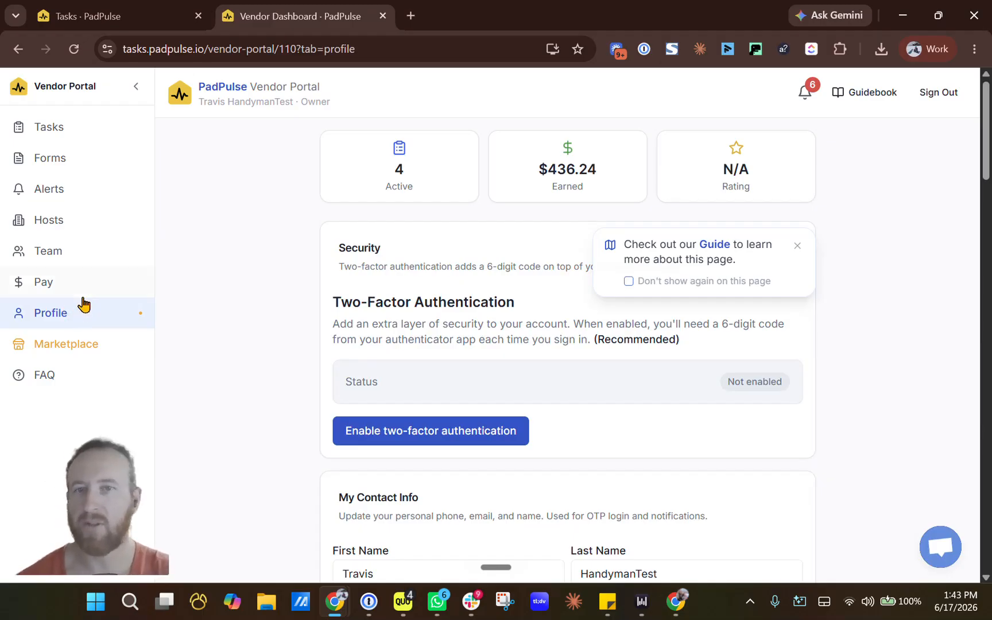
click(796, 245)
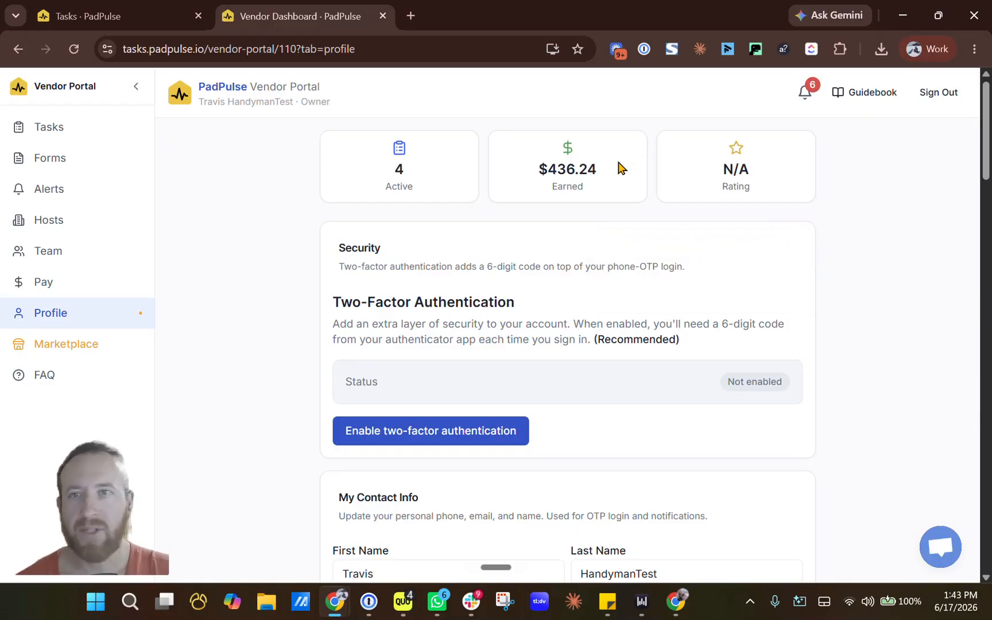
Open the "W/D not working" task from the vendor's active tasks and review its actions, estimate and time tracking.
click(75, 129)
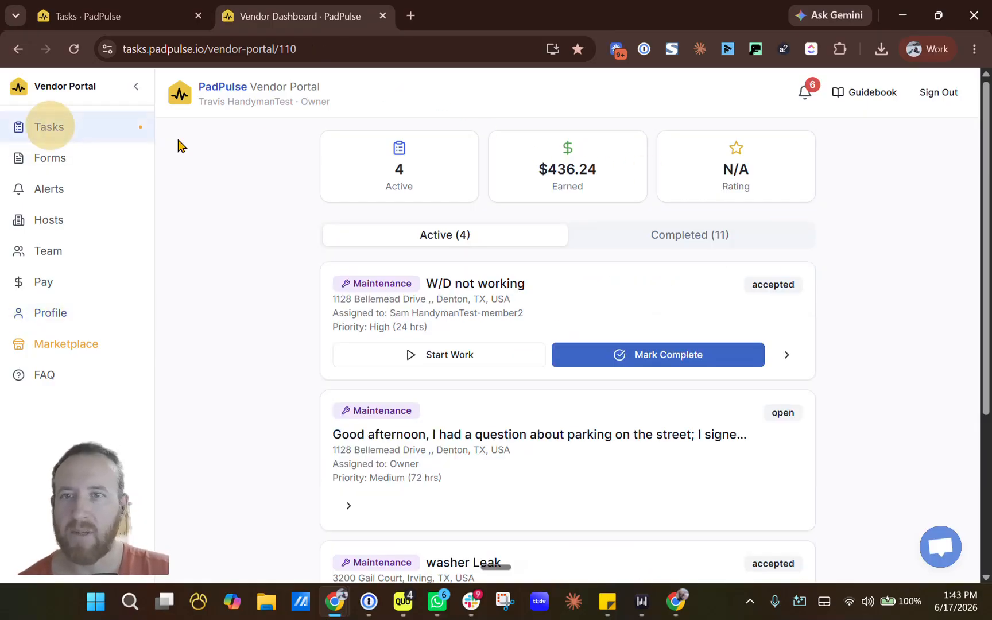
click(483, 275)
scroll(390, 191, up, 5)
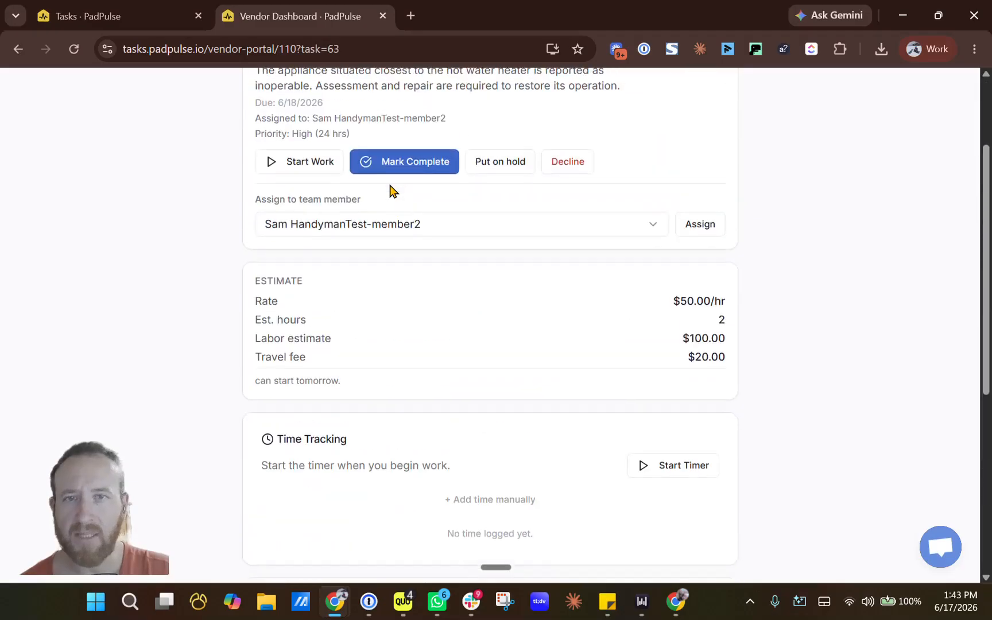
In the host's view of the dryer task, send the vendor the chat message "this seems expense" and dismiss the message notifications.
key(ctrl+shift+Tab)
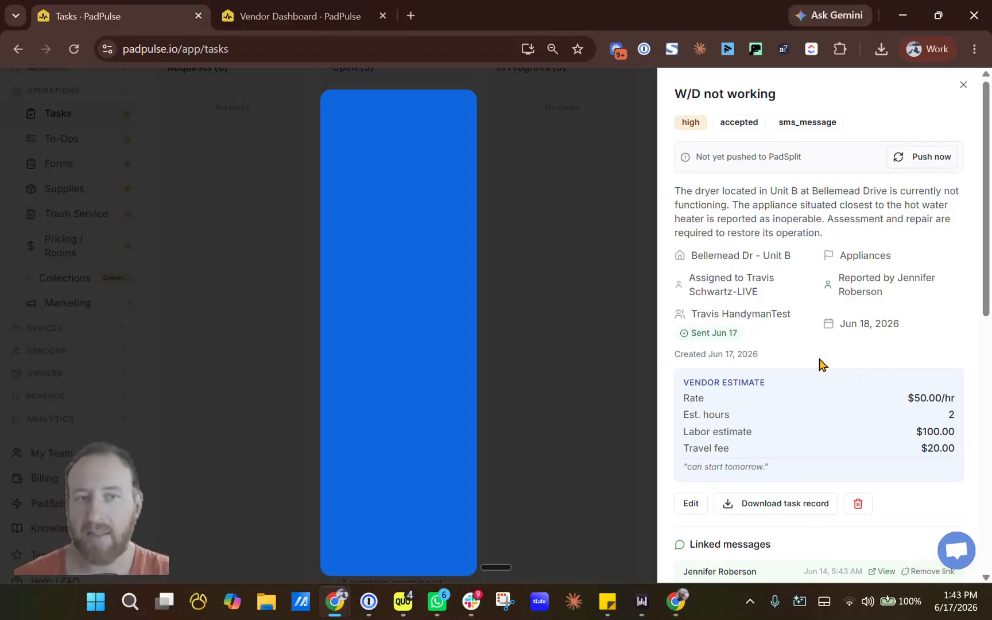
scroll(826, 367, down, 3)
scroll(839, 365, down, 6)
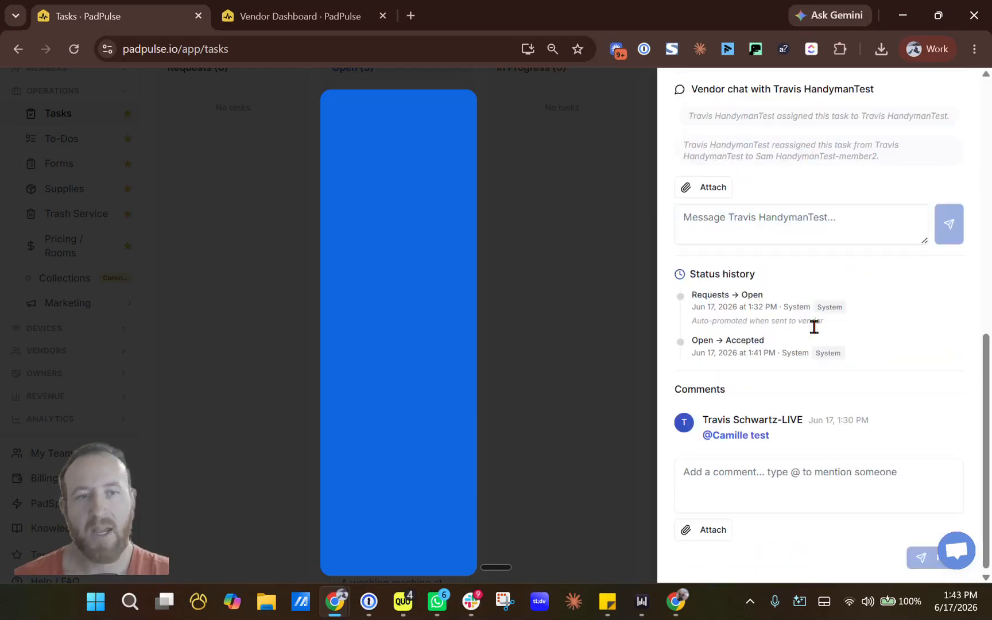
click(771, 215)
text(this seems expe)
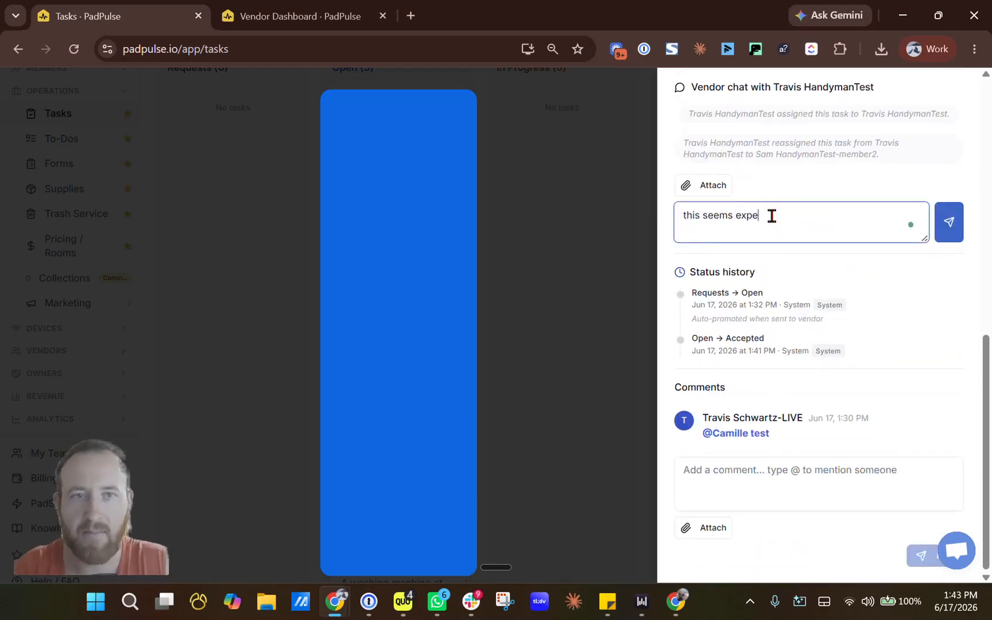
text(nse)
key(Return)
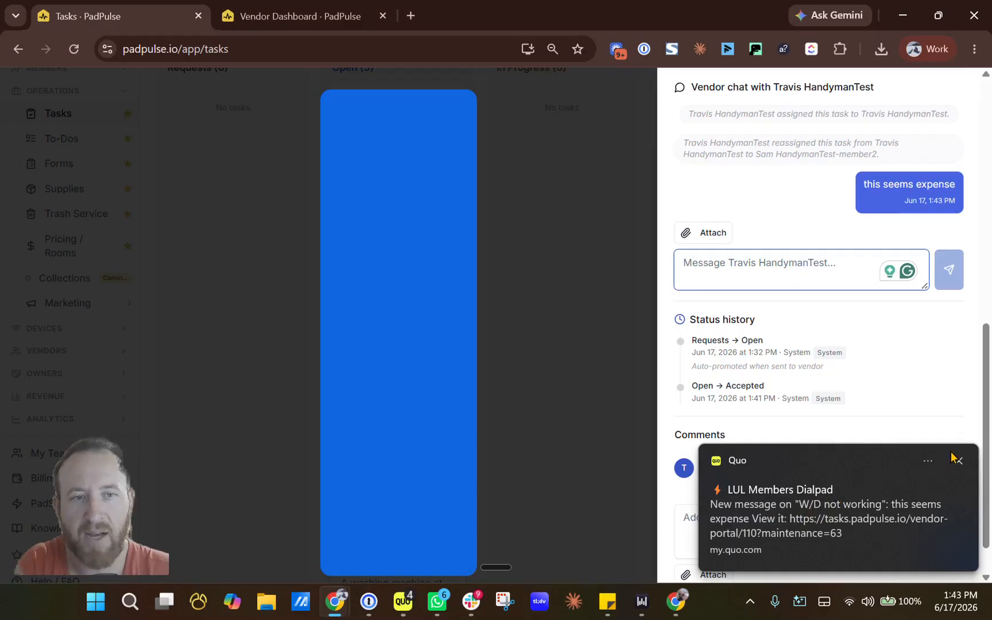
click(958, 462)
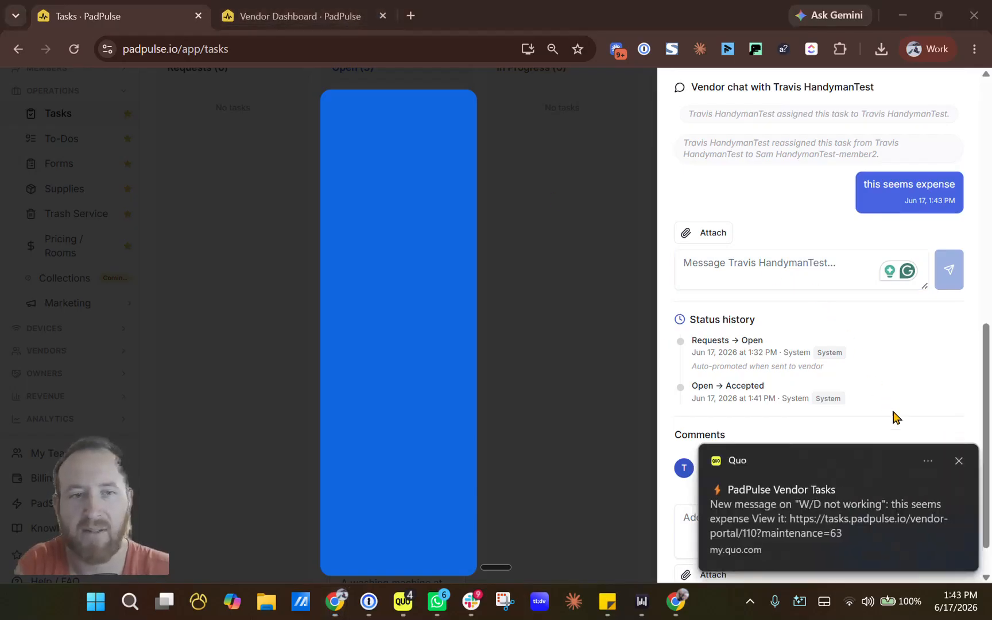
click(958, 460)
Read the host's message on the vendor portal's task page and answer it with "reply".
click(236, 16)
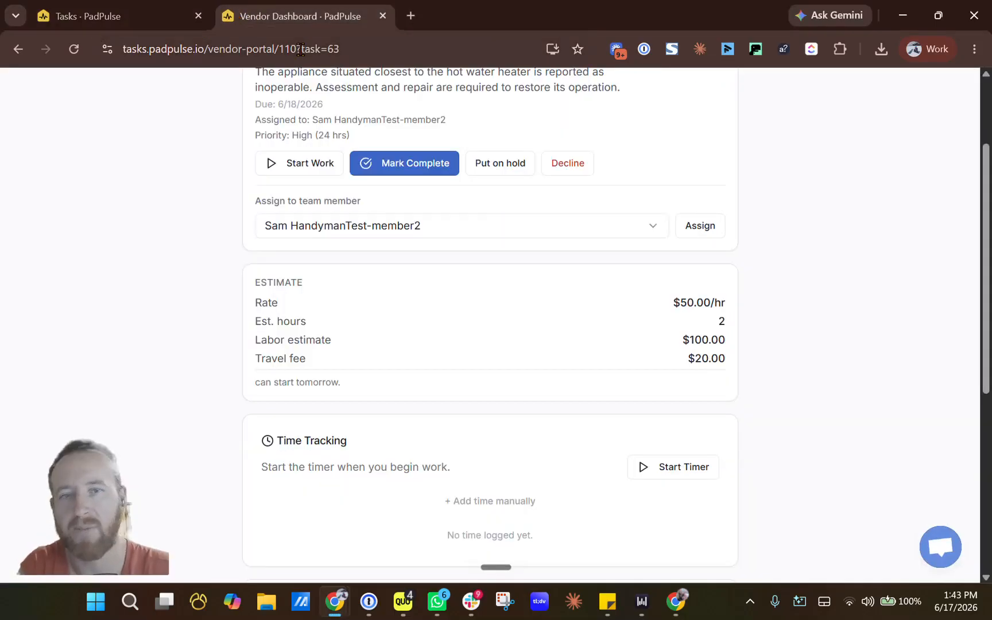
scroll(367, 221, down, 6)
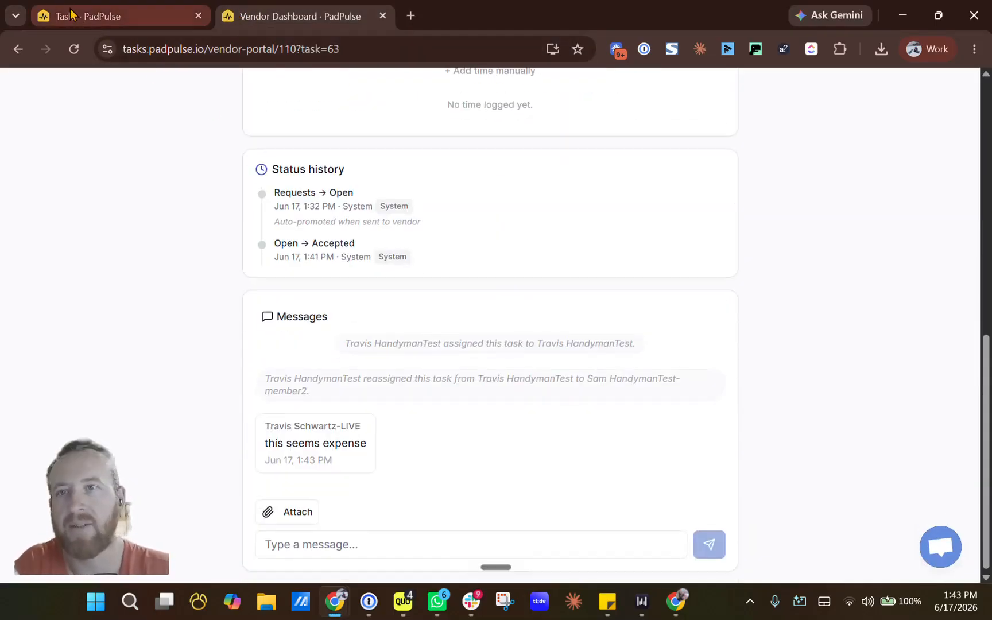
drag(278, 442, 379, 462)
click(399, 449)
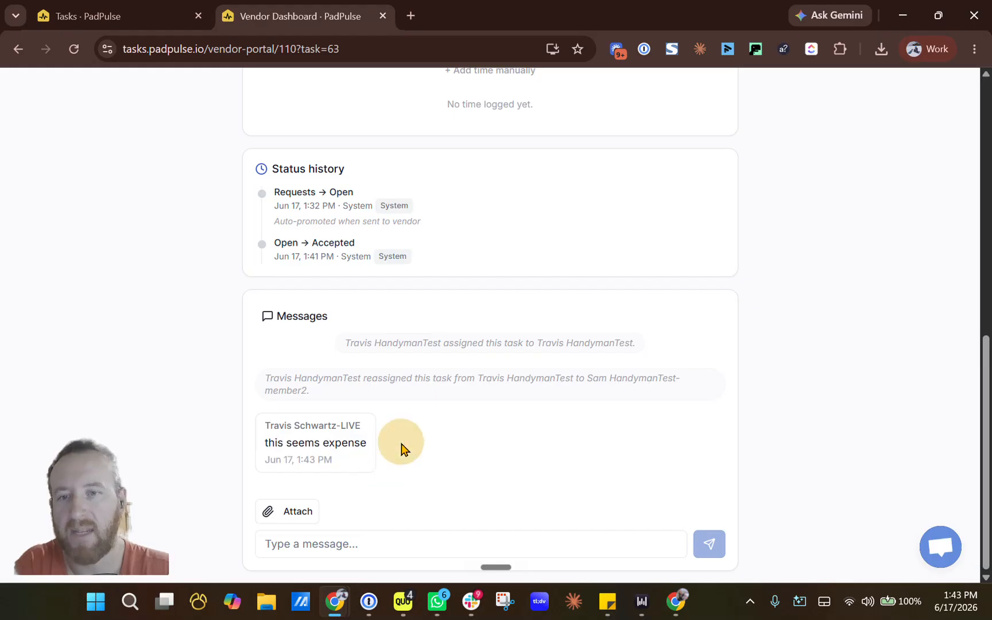
click(319, 537)
text(reply)
key(Return)
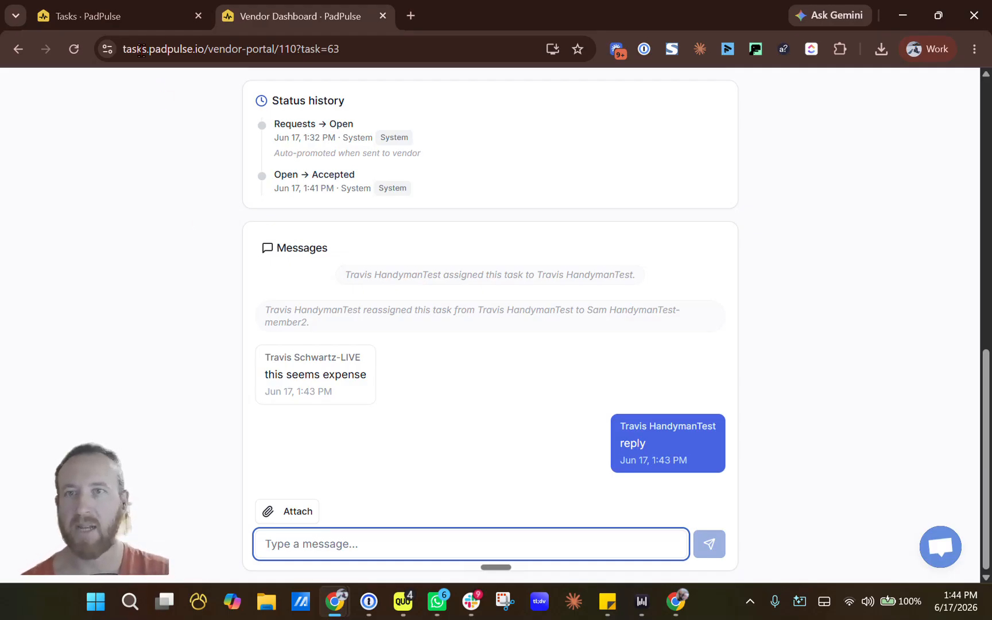
Check the host's chat, return to the vendor's task page, start work on the dryer job and dismiss the notification.
click(135, 12)
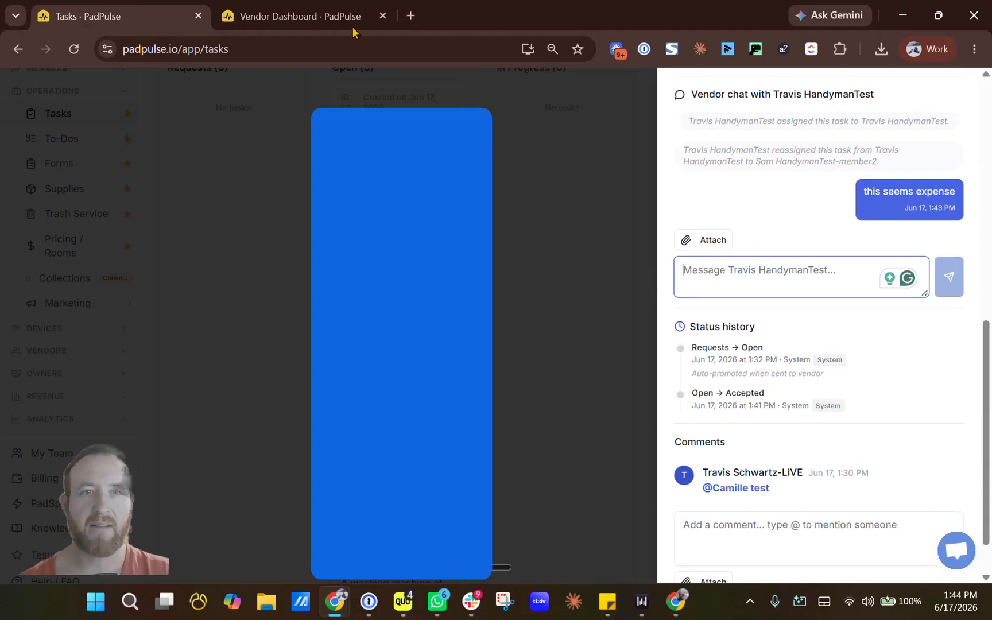
click(290, 16)
scroll(361, 339, up, 10)
click(310, 284)
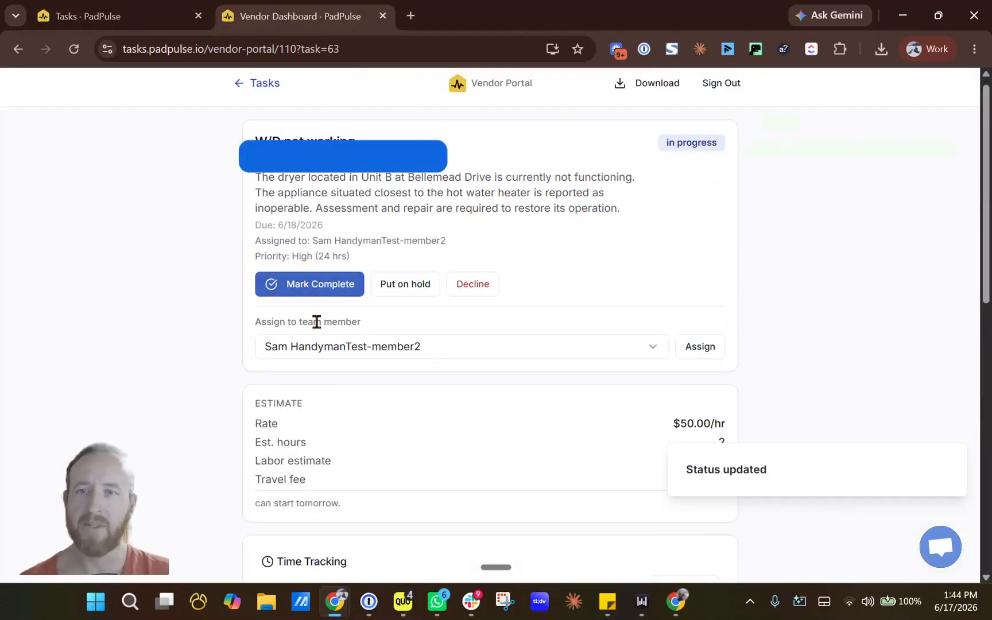
click(951, 457)
Pause and resume the dryer job's timer in time tracking, leaving it running.
scroll(520, 320, down, 3)
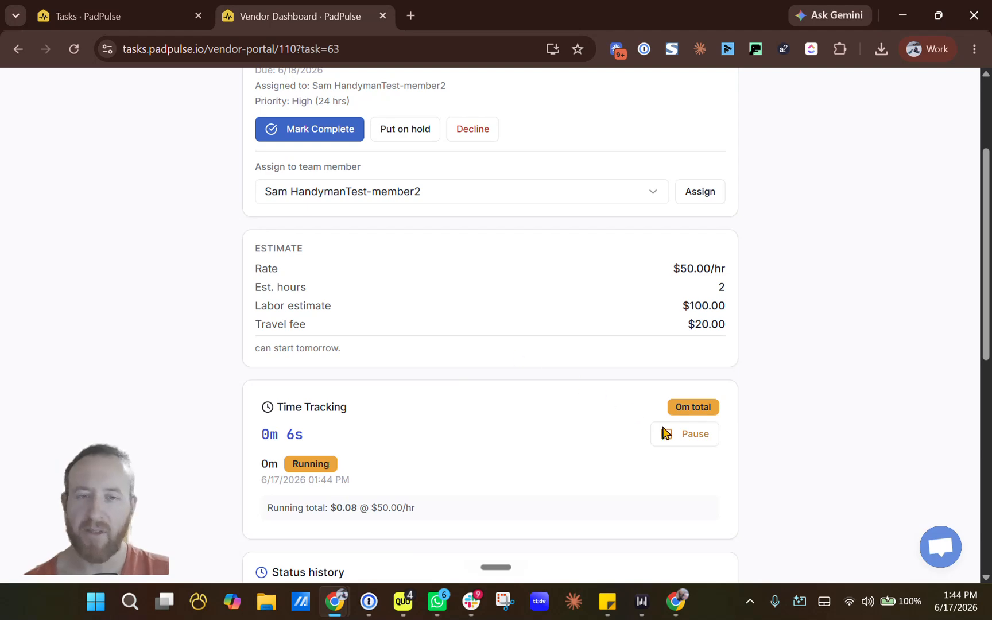
click(672, 439)
click(674, 437)
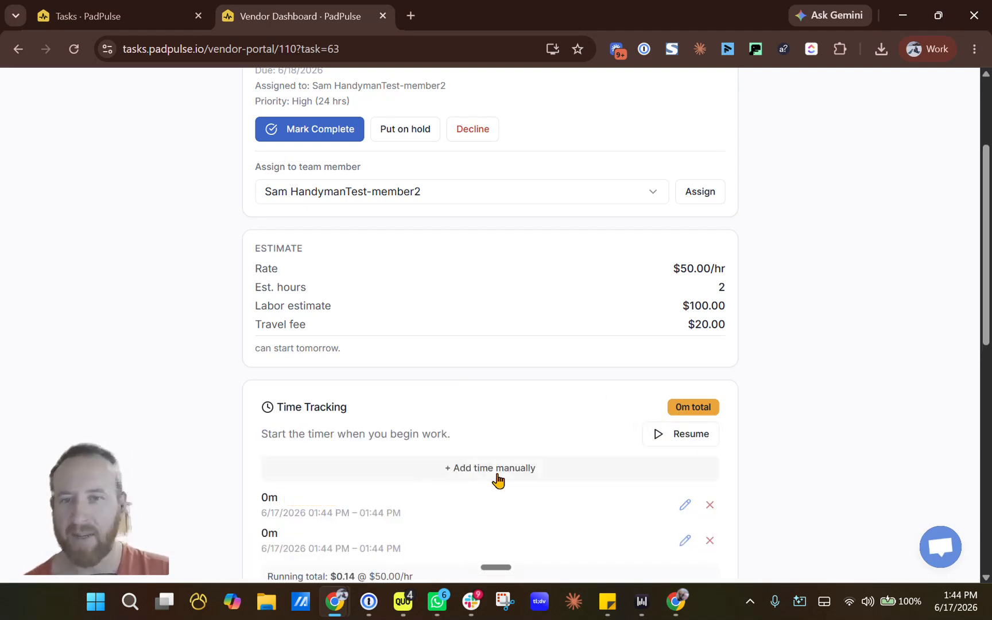
click(672, 437)
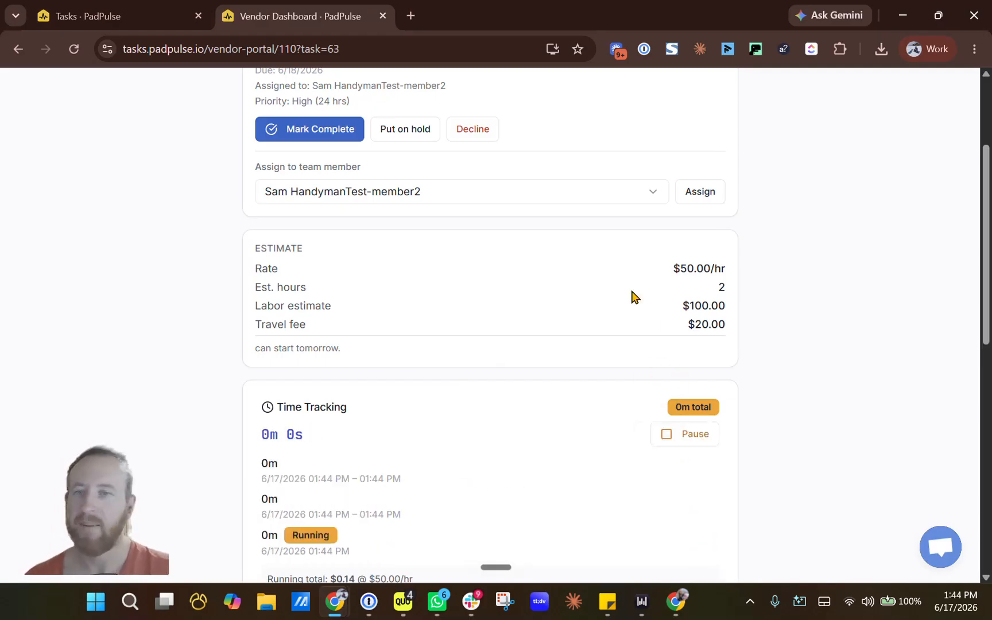
Pause the running timer and put the dryer job on hold.
scroll(631, 297, up, 1)
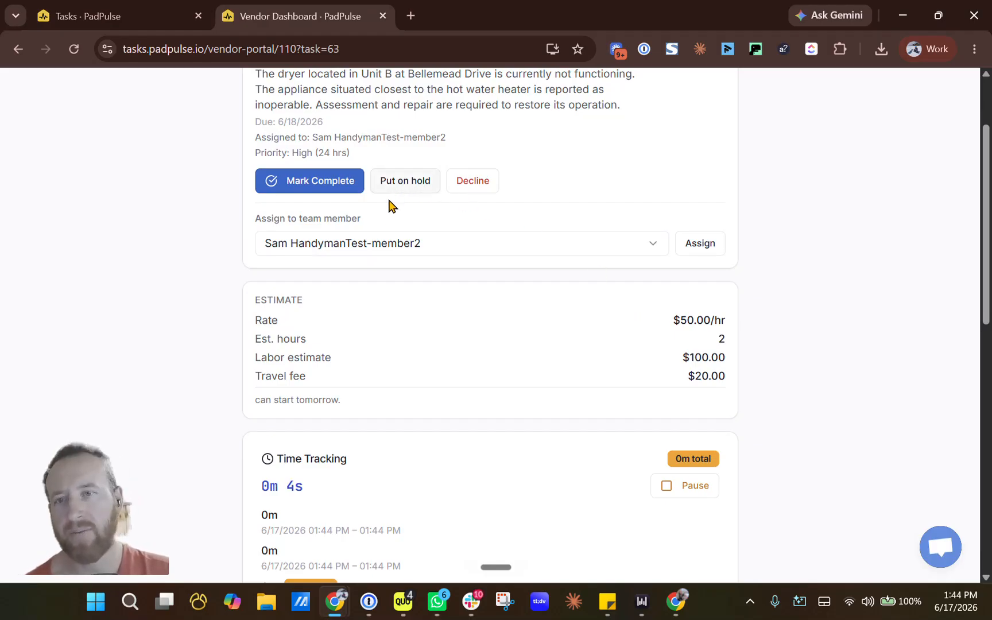
click(959, 433)
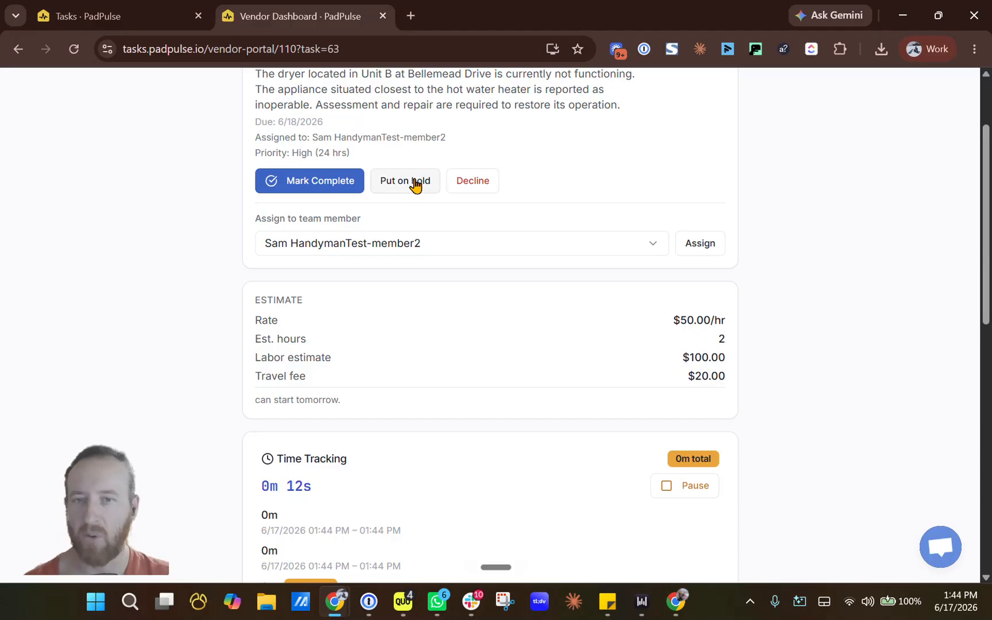
click(682, 485)
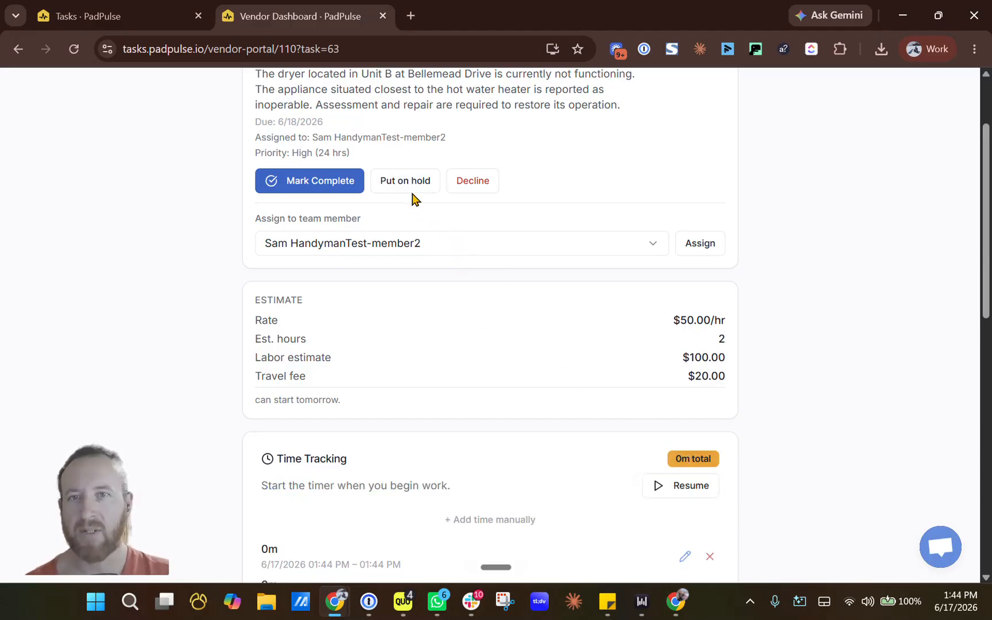
click(409, 191)
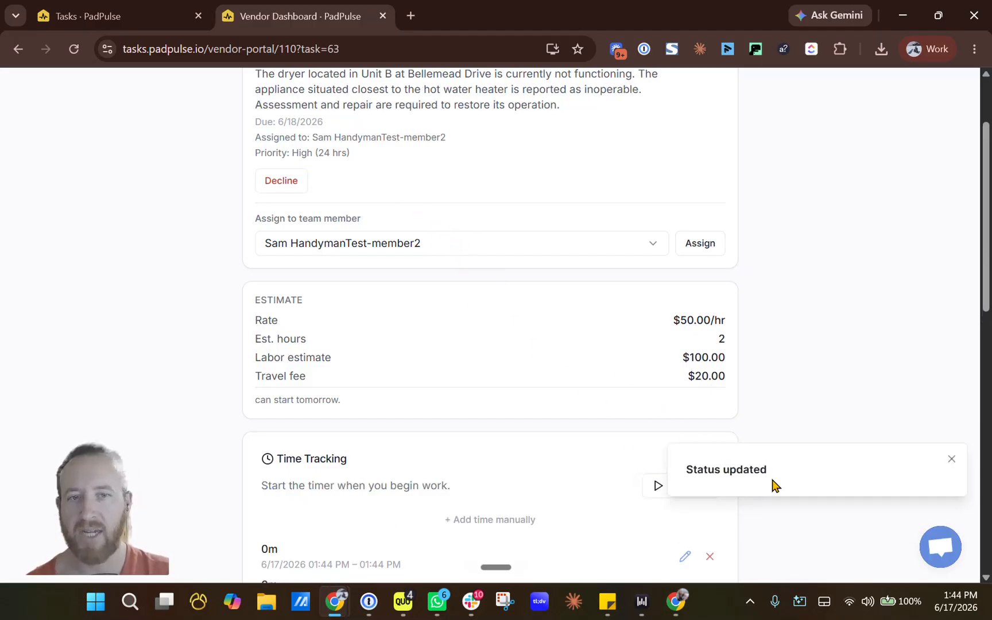
On the host's task board, reopen the dryer task from the On Hold column and examine its vendor chat and status history.
click(80, 15)
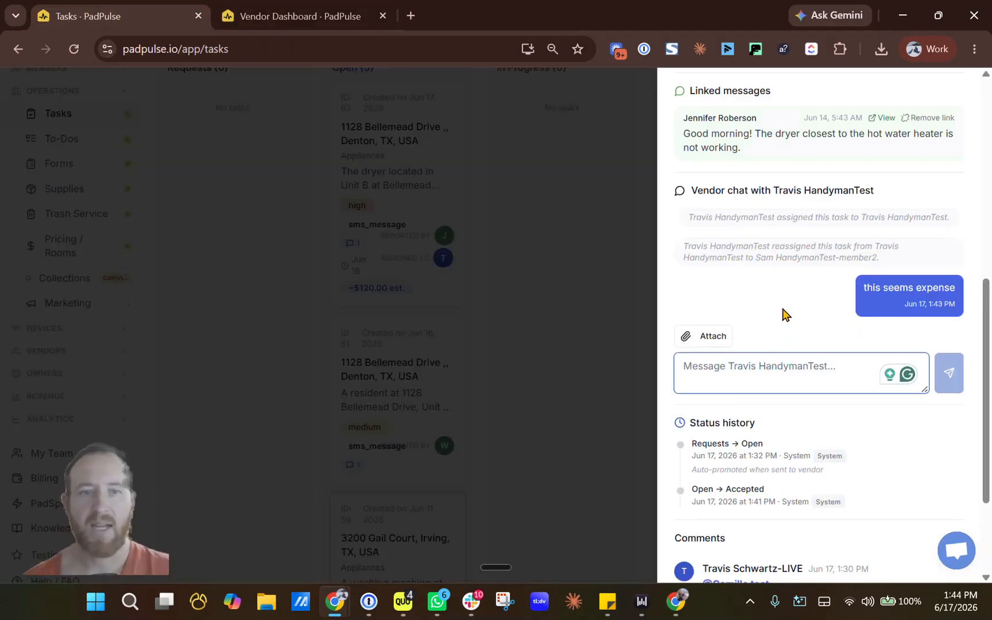
scroll(784, 316, down, 3)
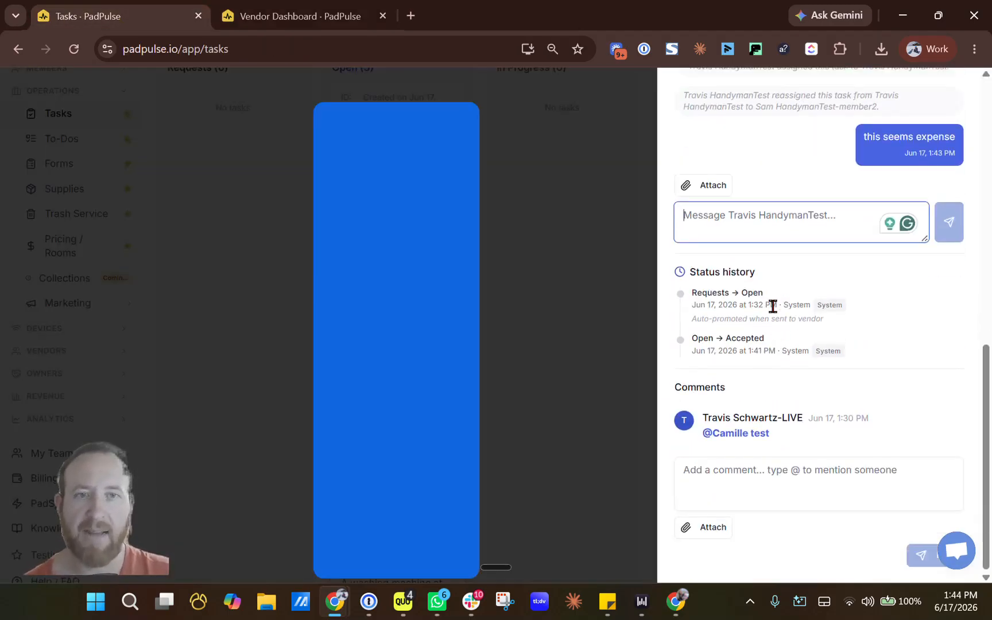
key(Escape)
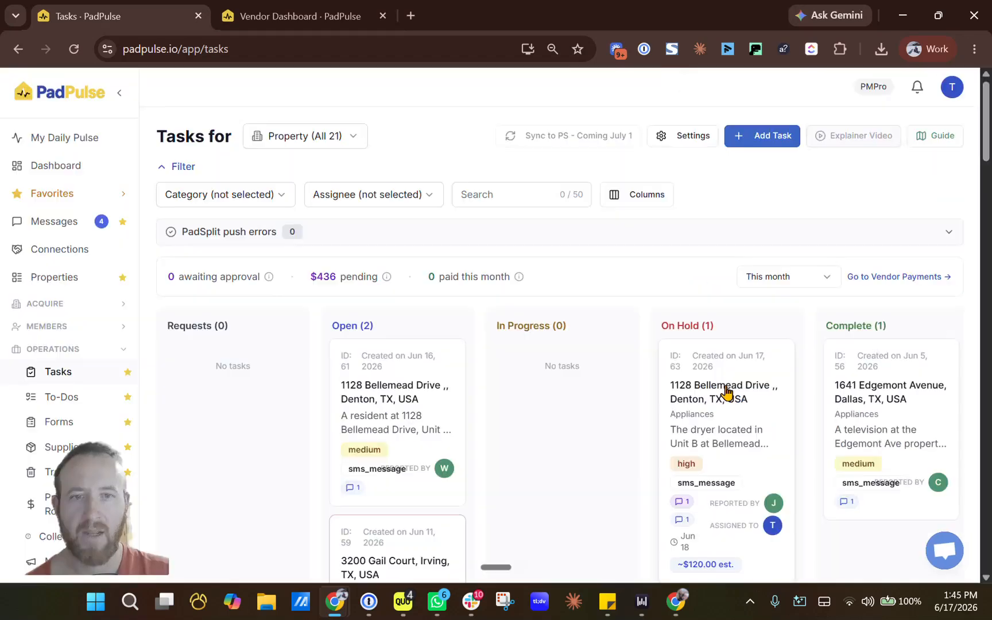
click(707, 390)
scroll(806, 310, down, 10)
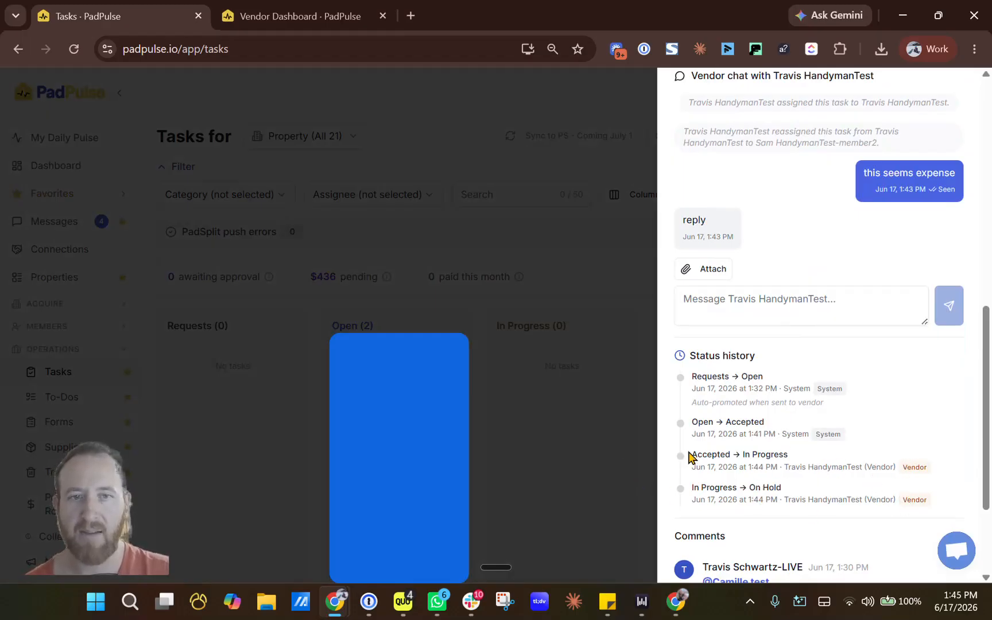
click(591, 450)
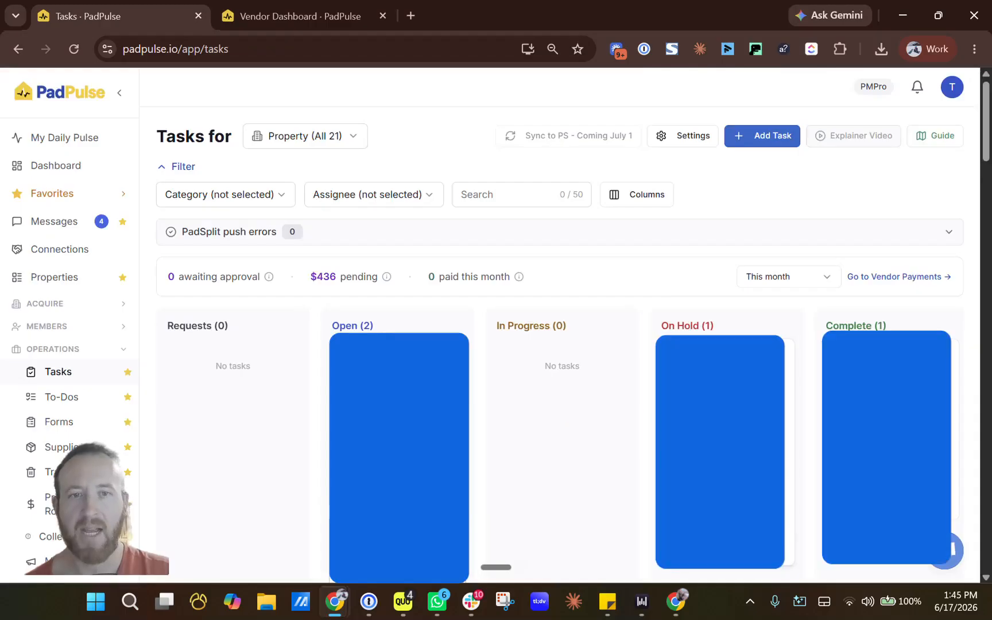
click(698, 386)
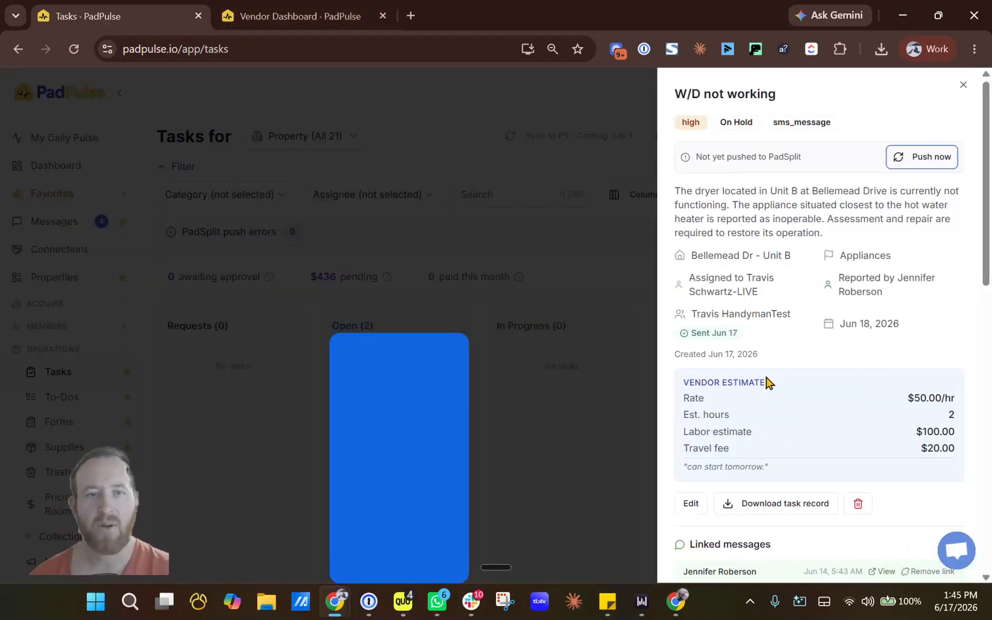
scroll(746, 367, down, 5)
scroll(769, 383, down, 8)
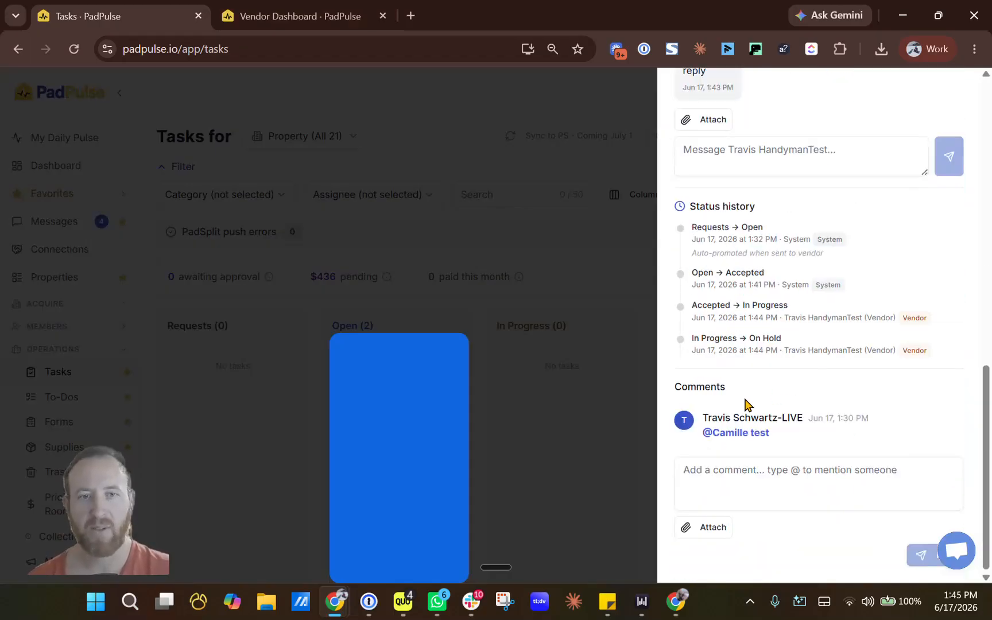
scroll(793, 305, up, 4)
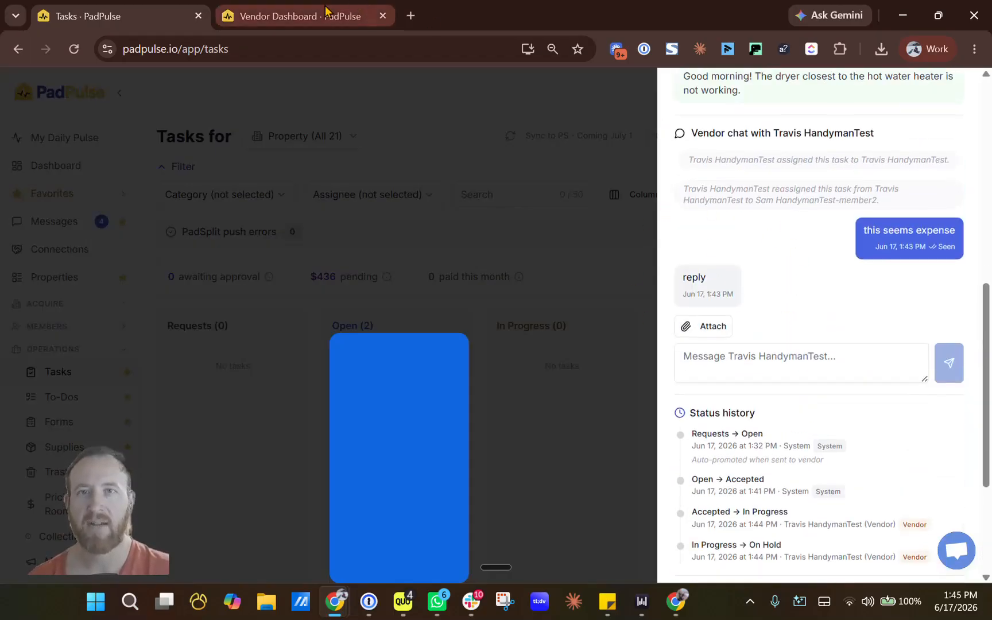
On the vendor portal, examine the on-hold dryer job's details, time tracking entries and status history.
click(325, 10)
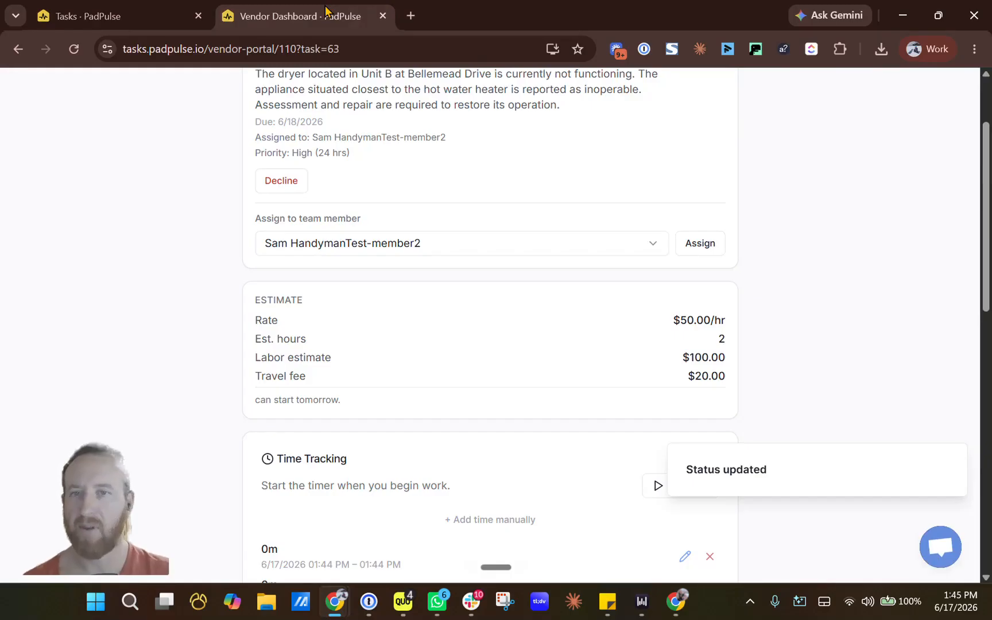
scroll(545, 182, down, 1)
scroll(511, 223, up, 3)
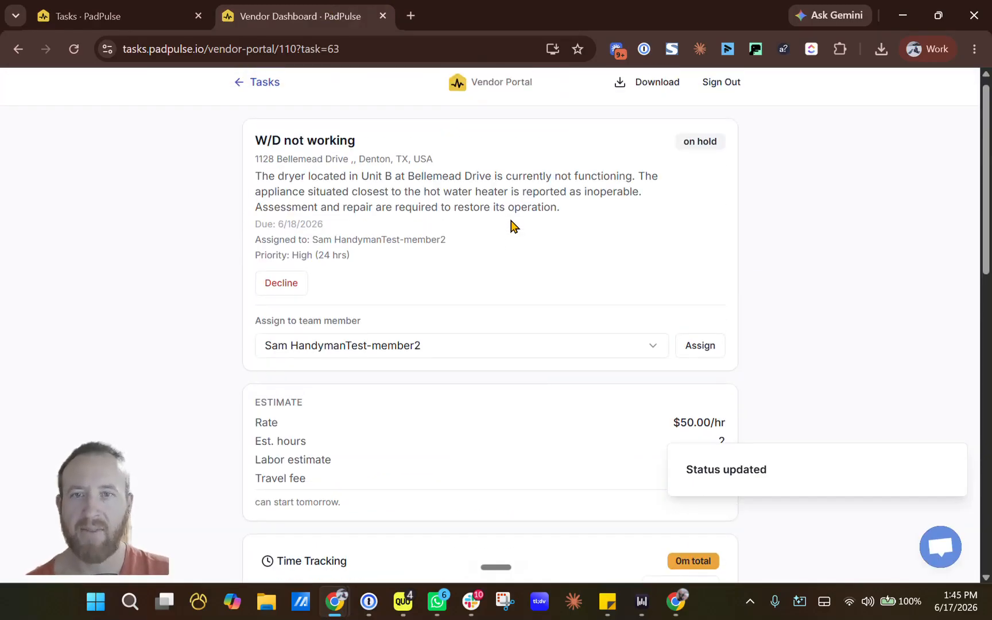
scroll(510, 221, down, 13)
scroll(468, 245, up, 13)
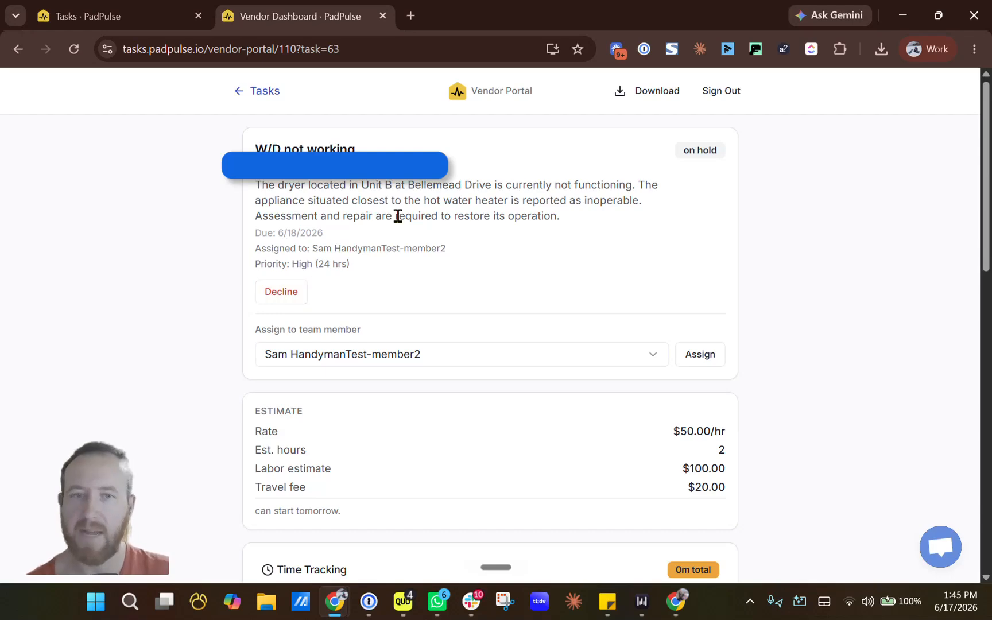
scroll(487, 261, down, 1)
scroll(472, 268, up, 1)
scroll(539, 241, down, 6)
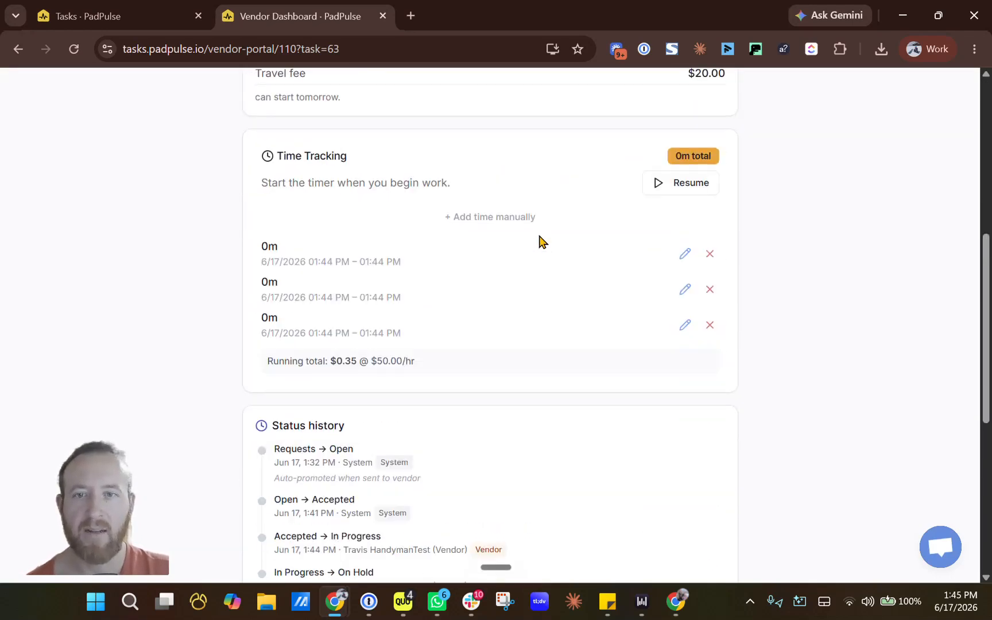
scroll(693, 413, up, 4)
click(690, 443)
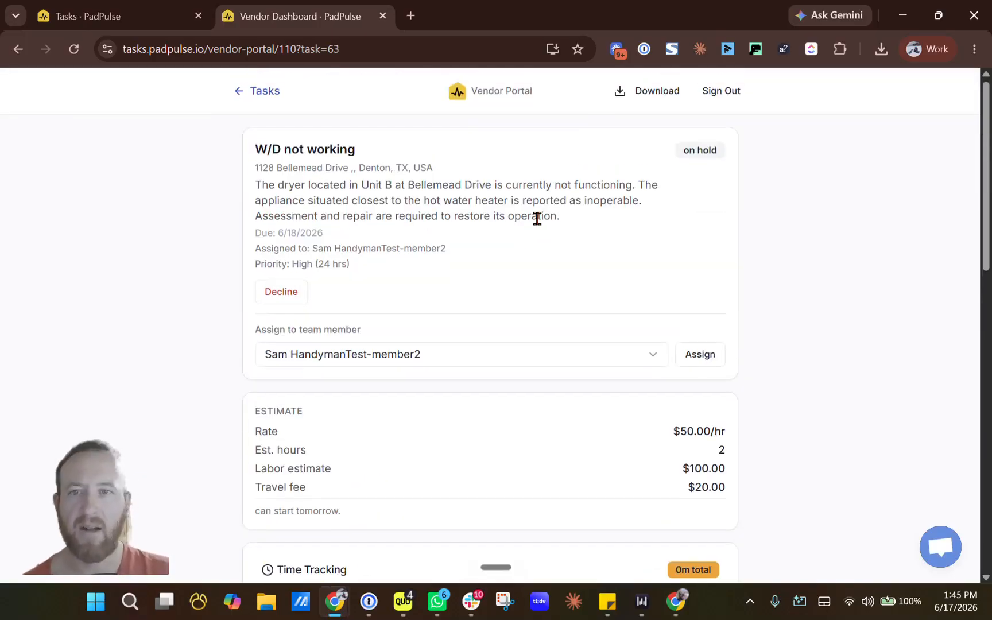
scroll(537, 224, down, 10)
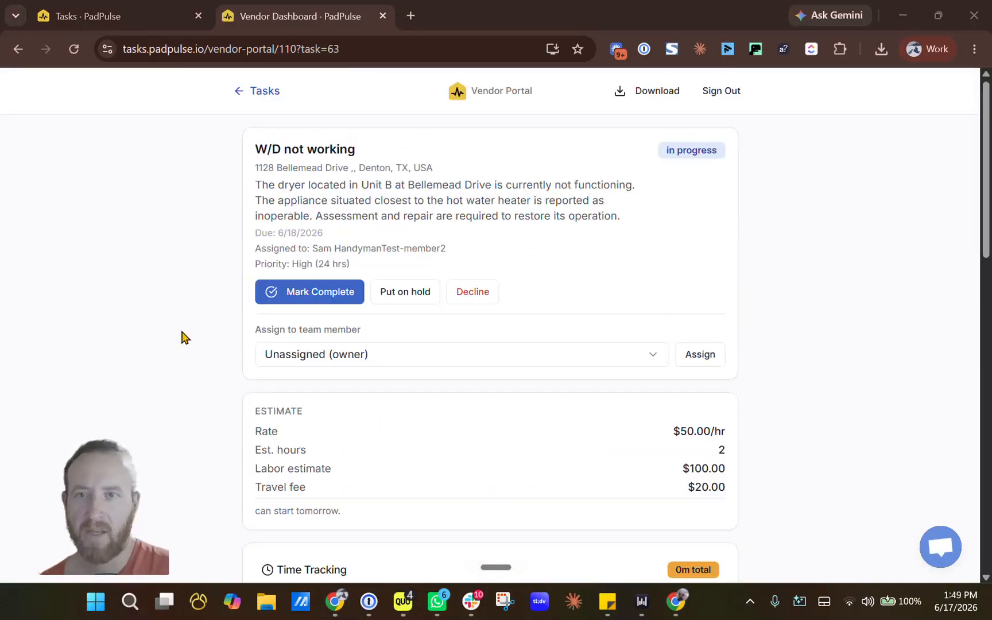
Check the in-progress dryer job's estimate and time tracking, and mark the job complete.
scroll(456, 240, down, 1)
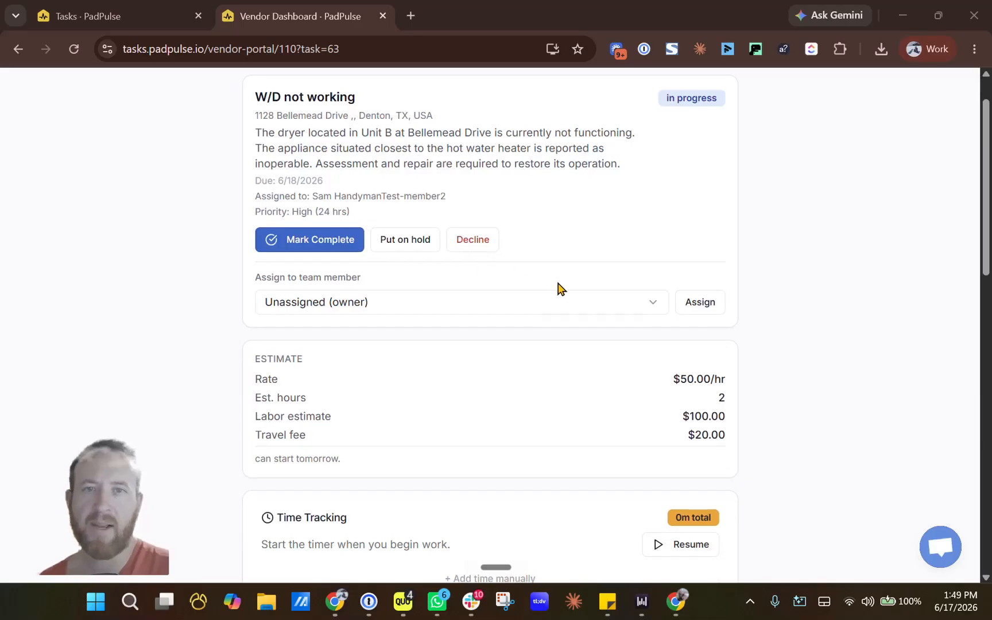
scroll(574, 304, down, 2)
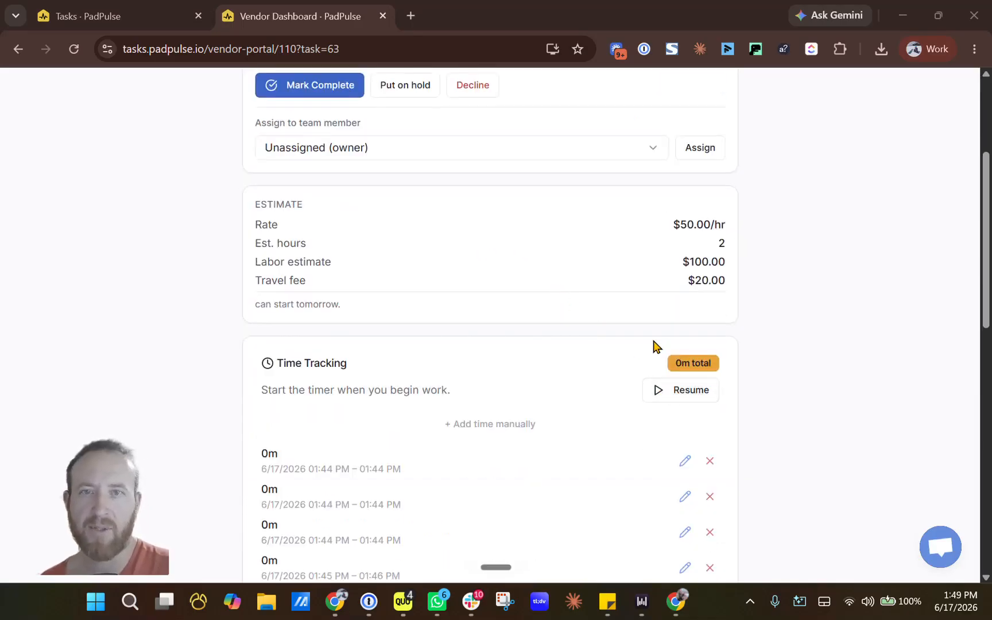
scroll(336, 299, up, 3)
click(336, 296)
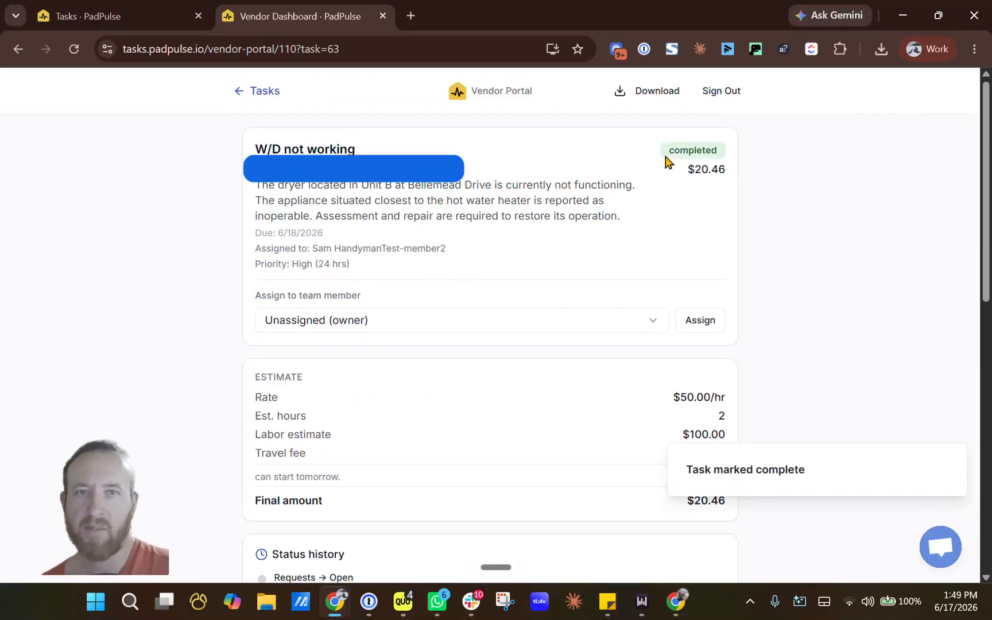
Examine the completed dryer job's final amount, status history and messages.
triple_click(717, 167)
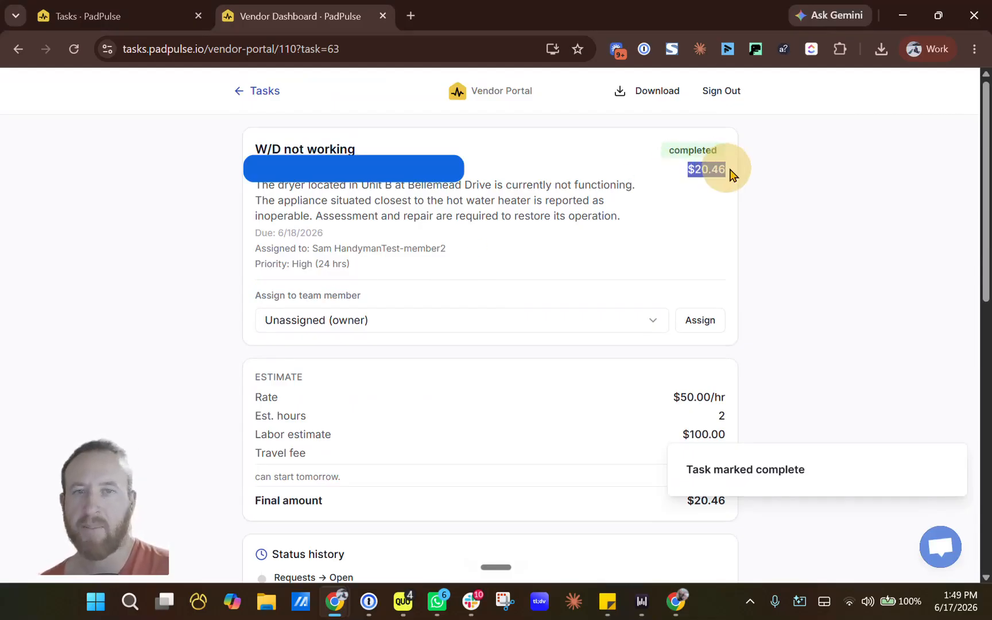
click(724, 188)
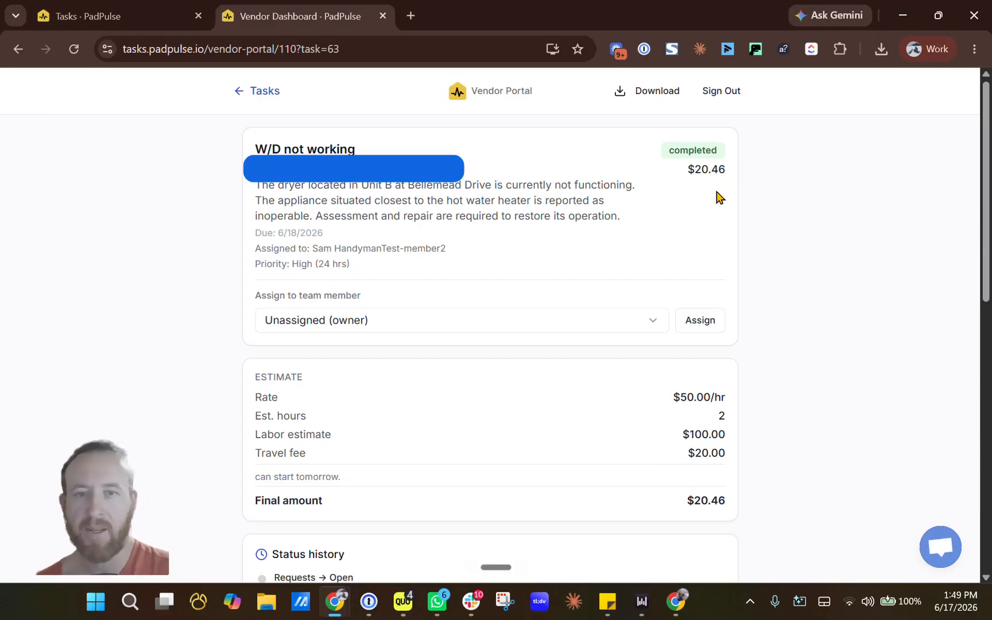
scroll(609, 273, down, 10)
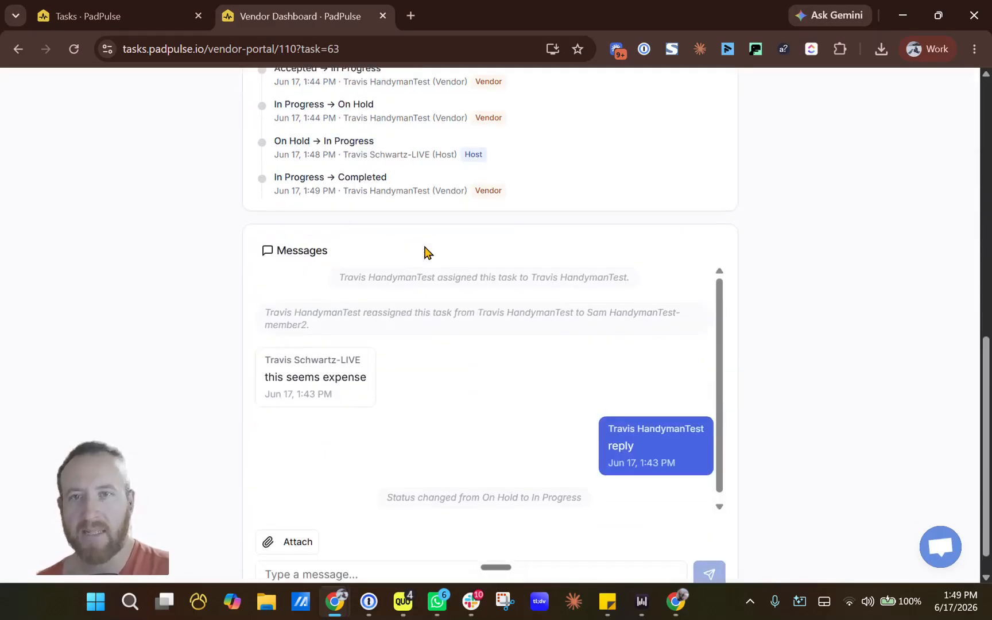
scroll(425, 251, up, 7)
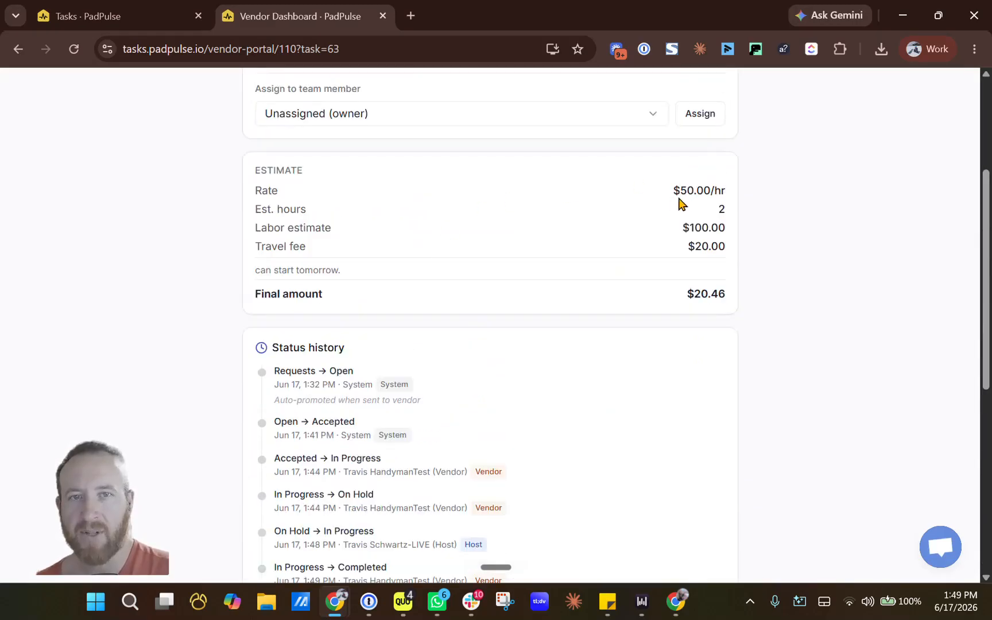
triple_click(745, 299)
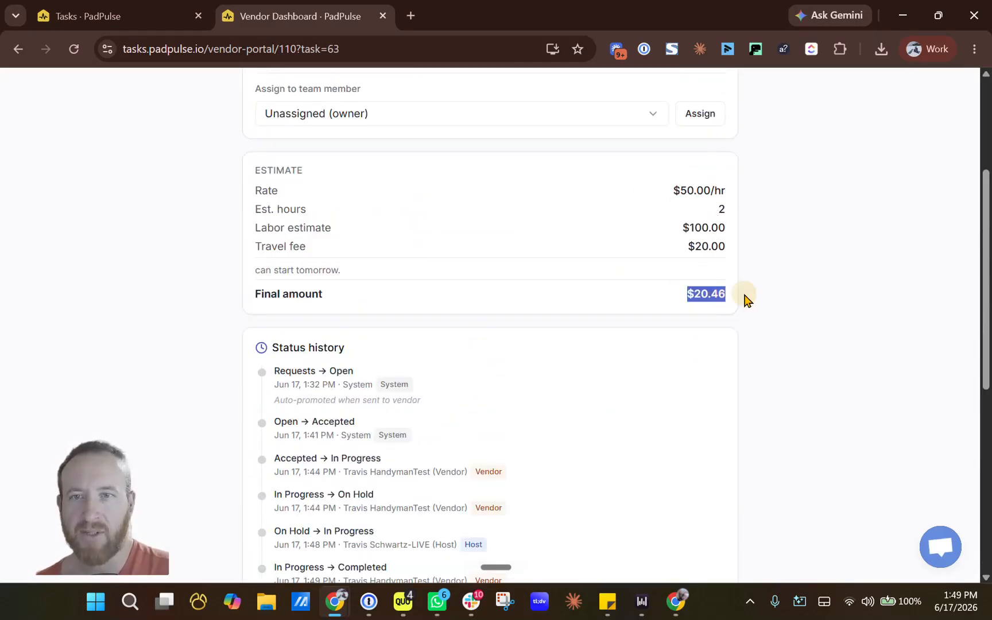
scroll(564, 186, up, 1)
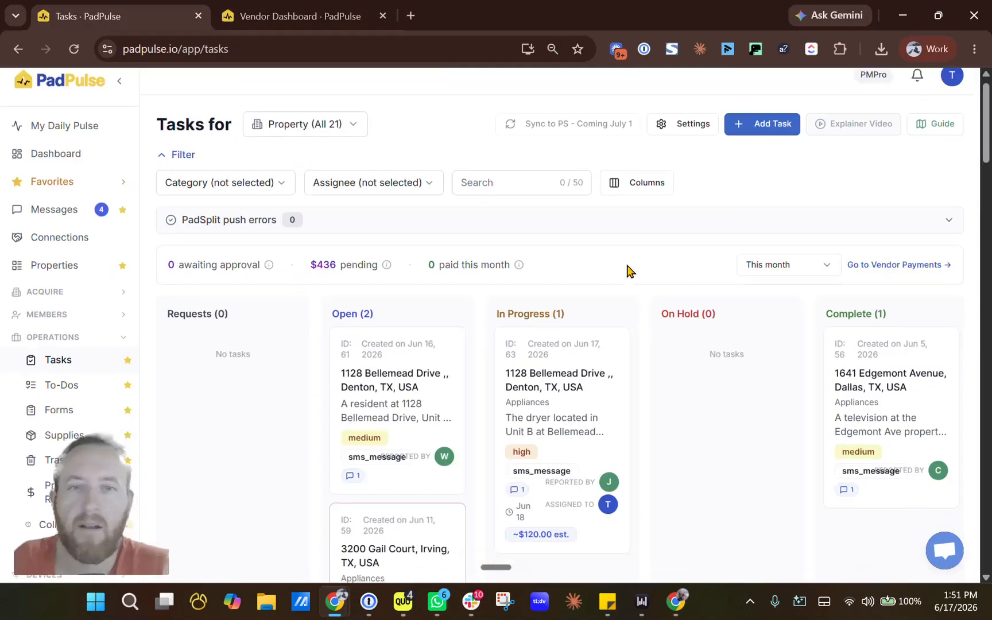
Open the dryer task from the host's task board and examine its actual charges, including hours, labor and total.
scroll(627, 269, down, 1)
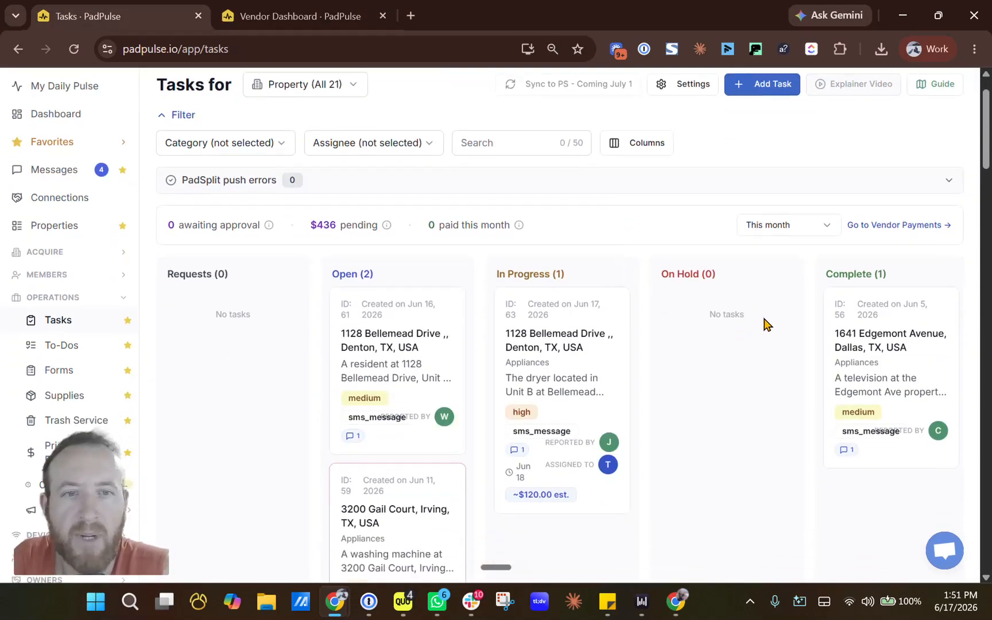
click(580, 349)
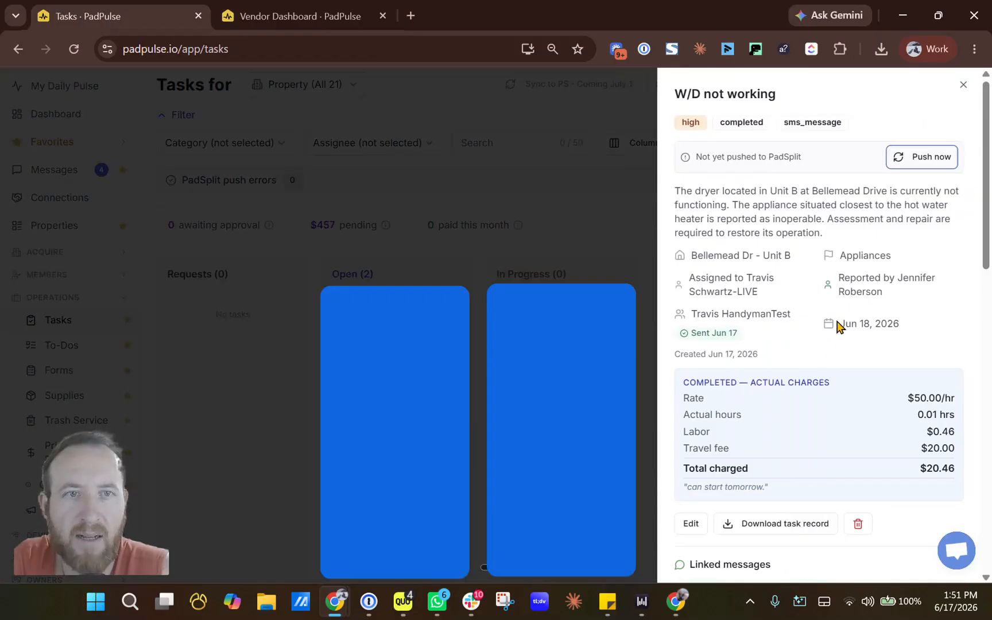
scroll(837, 326, down, 1)
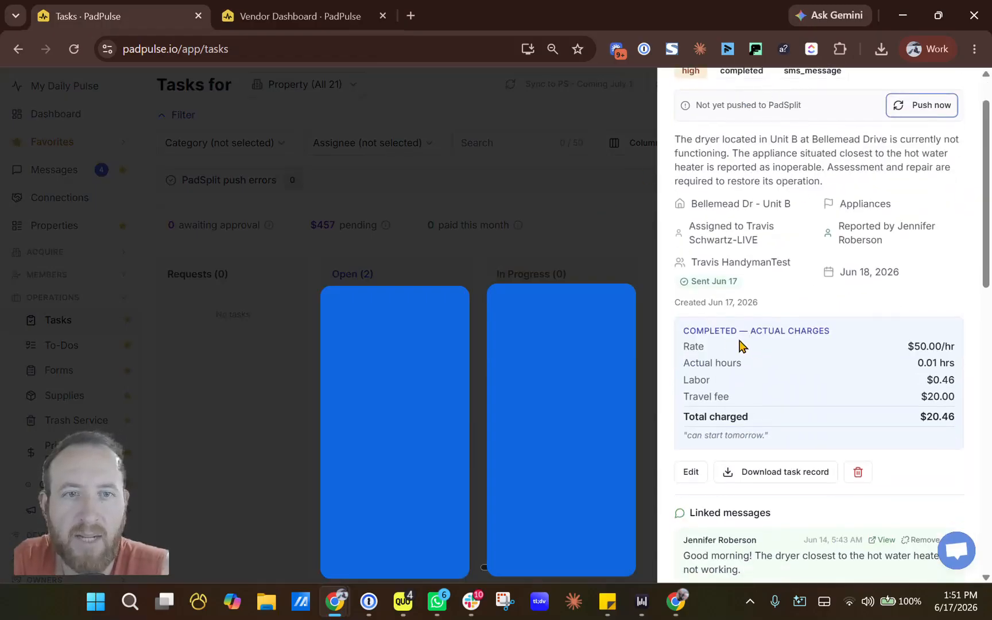
drag(686, 330, 933, 379)
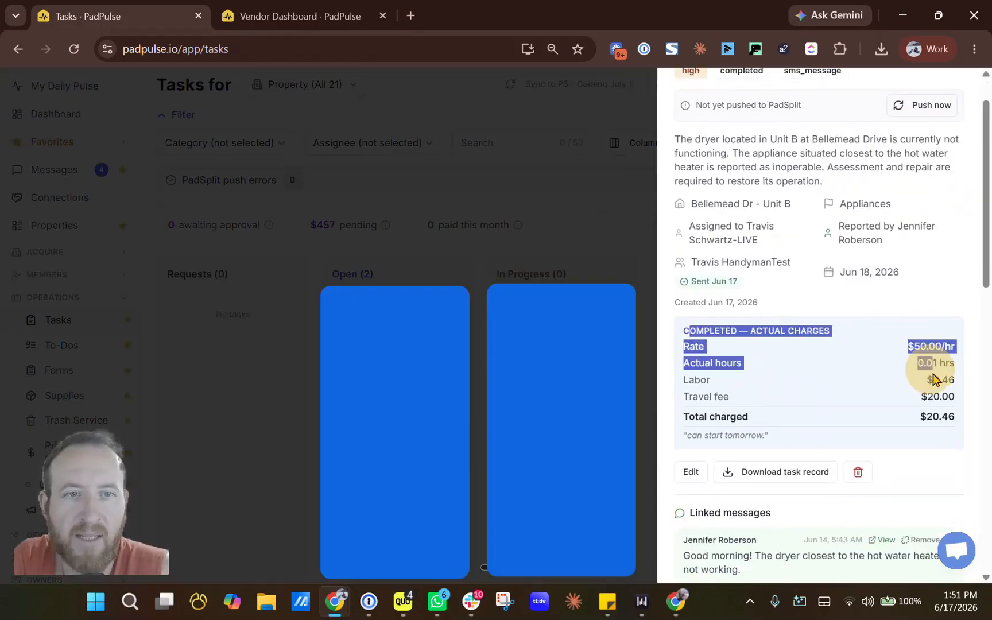
click(957, 421)
drag(919, 380, 966, 384)
click(958, 401)
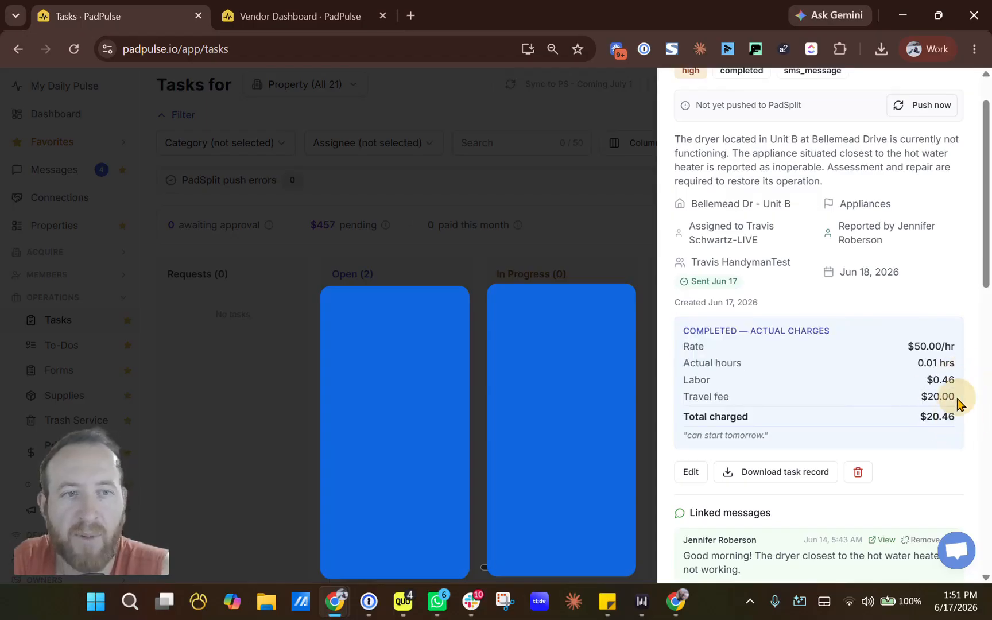
drag(917, 363, 965, 370)
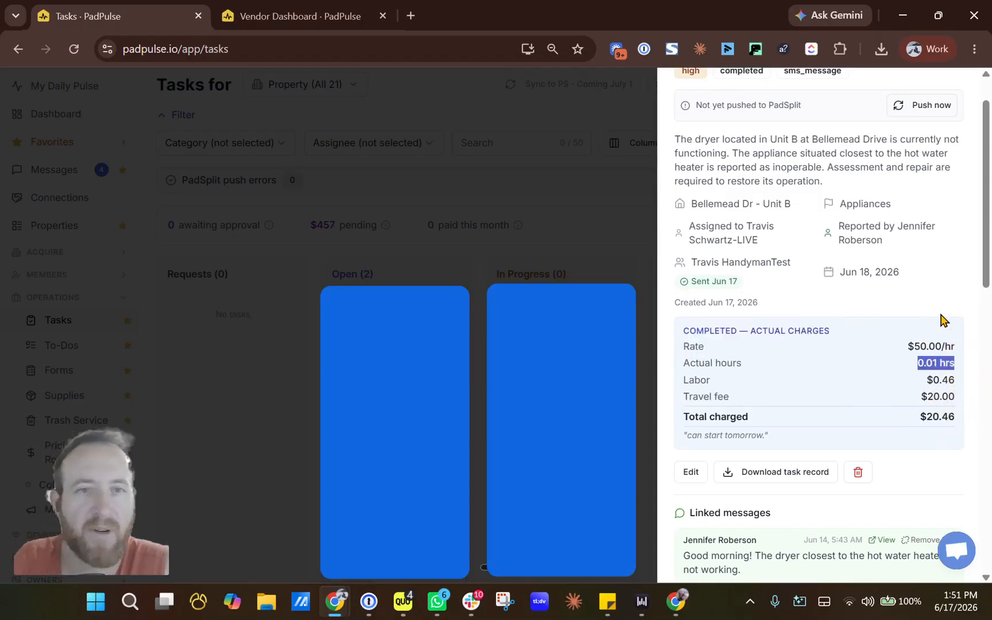
Review the rest of the host's dryer task record, including its linked messages and vendor chat.
scroll(933, 307, down, 2)
scroll(791, 312, down, 2)
scroll(789, 312, down, 10)
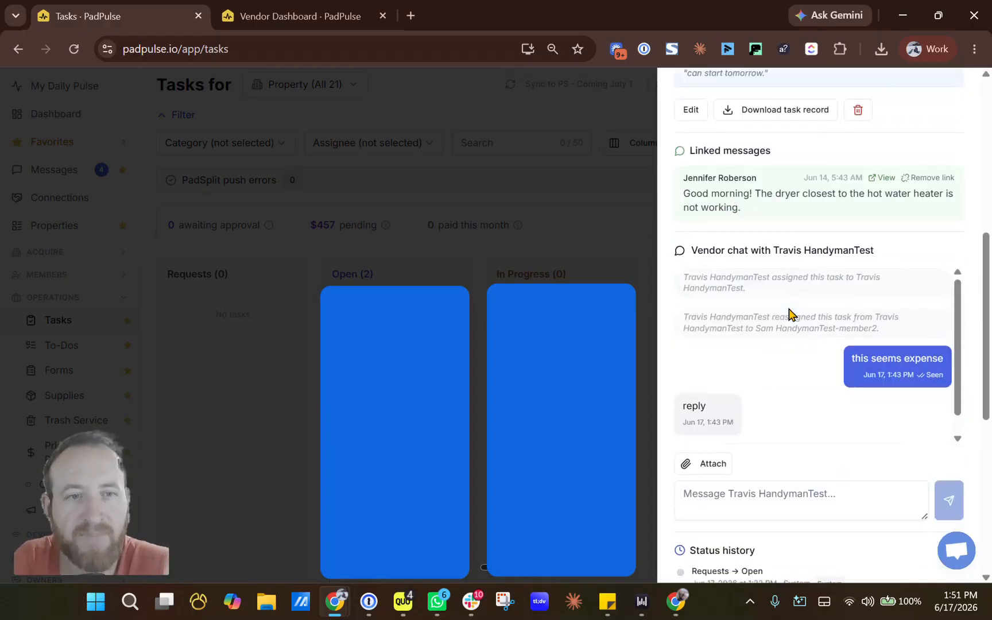
scroll(792, 430, up, 5)
scroll(792, 430, up, 8)
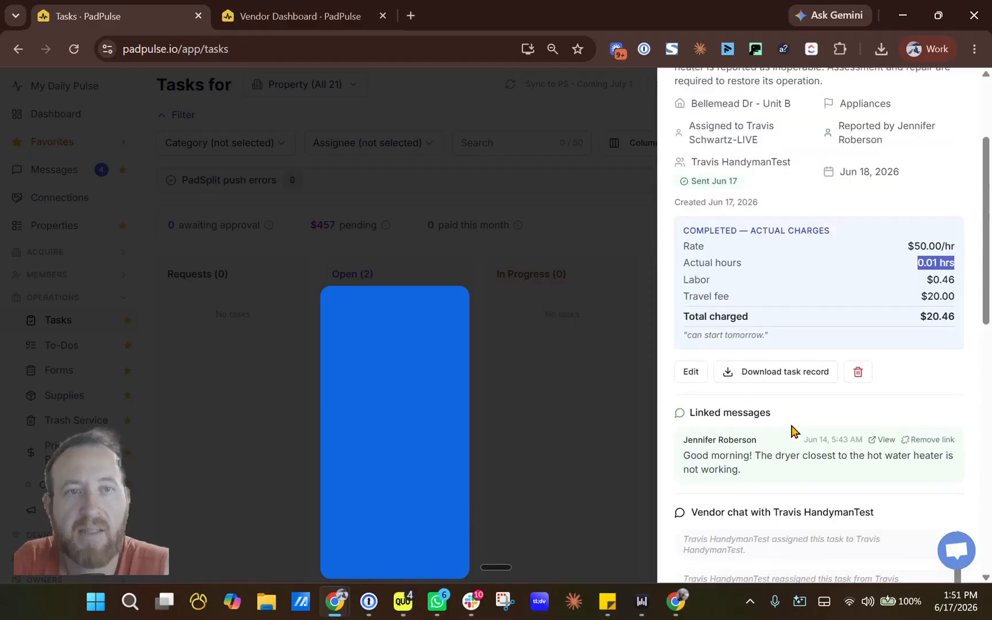
scroll(890, 268, down, 5)
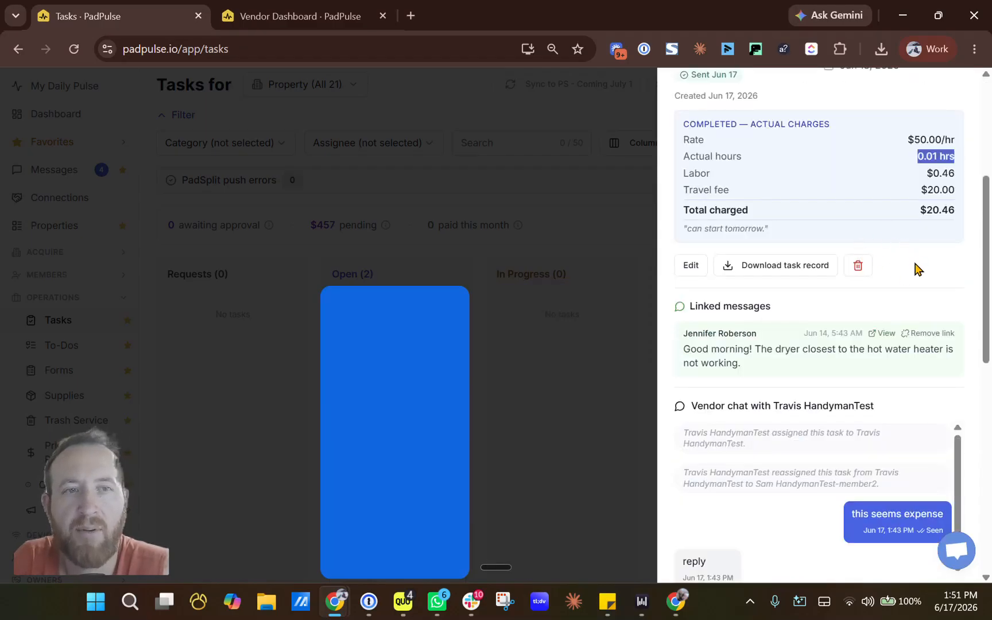
Close the task details and open the dryer task's vendor payment from the Completed / Payment Pending column.
click(591, 225)
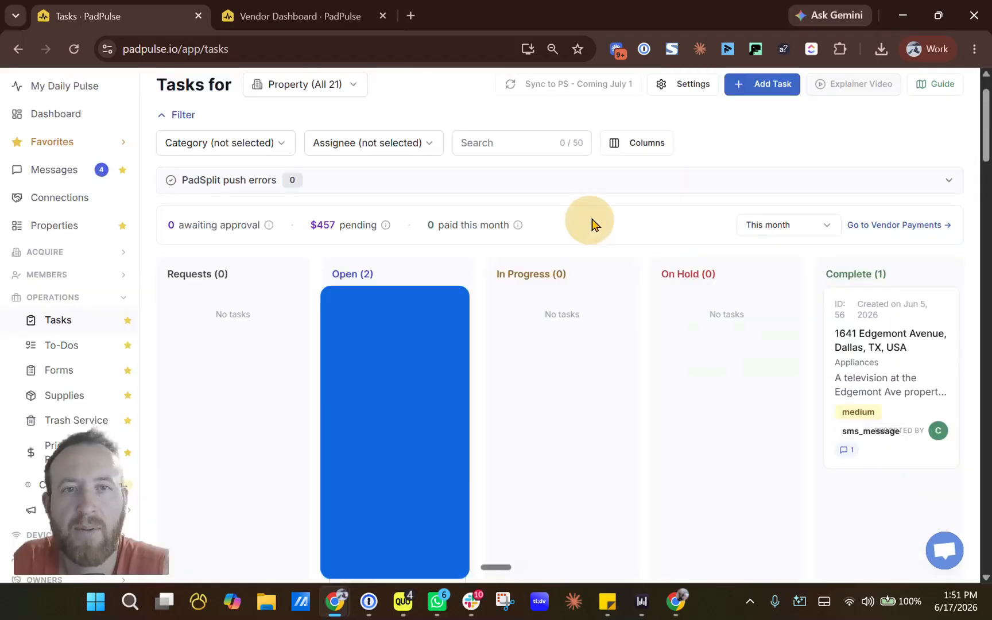
scroll(811, 347, down, 2)
scroll(811, 347, down, 2)
scroll(811, 347, right, 6)
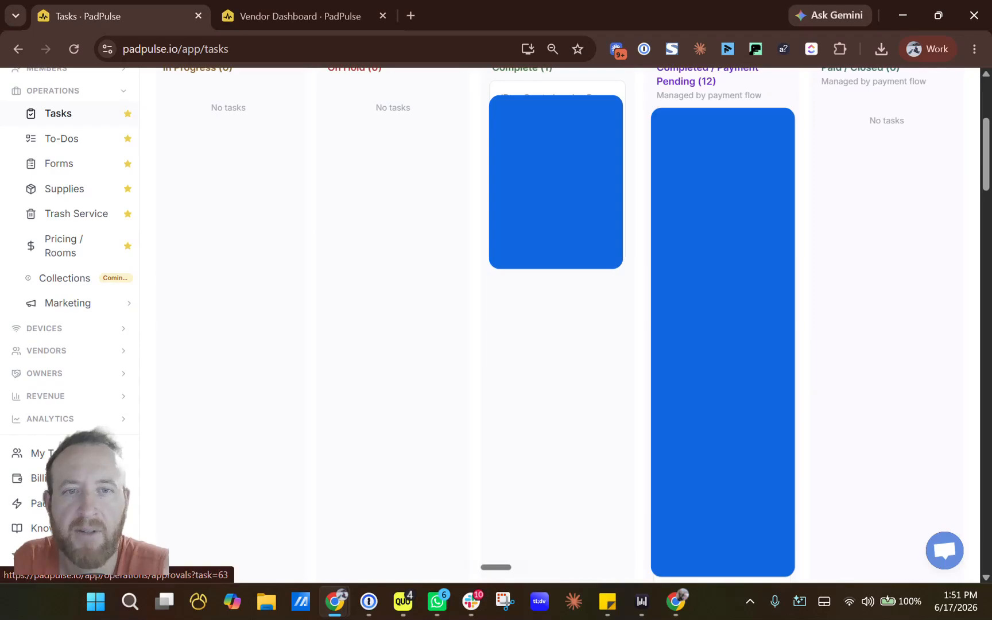
click(703, 258)
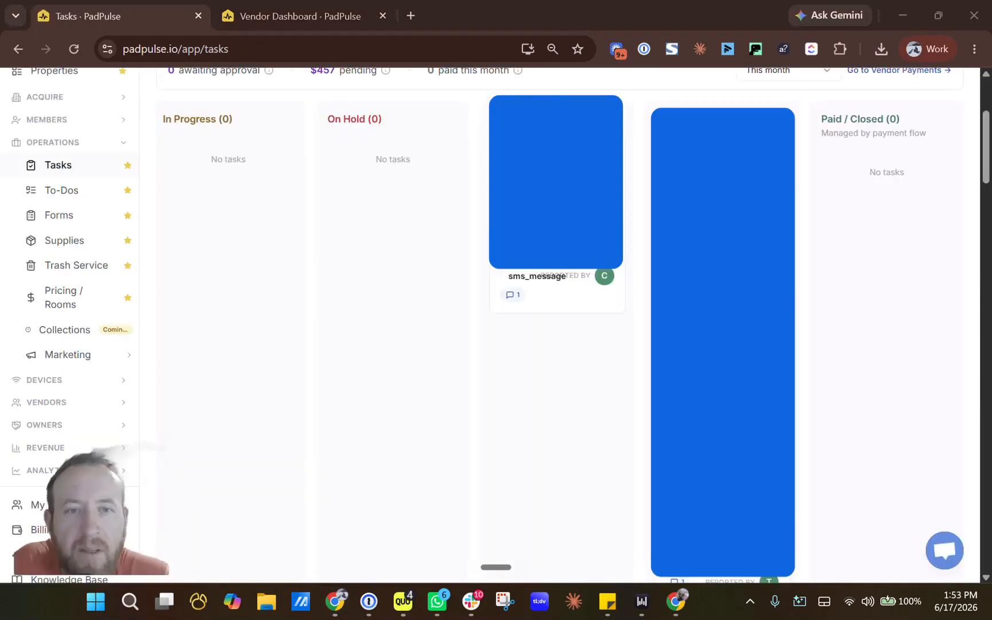
click(553, 276)
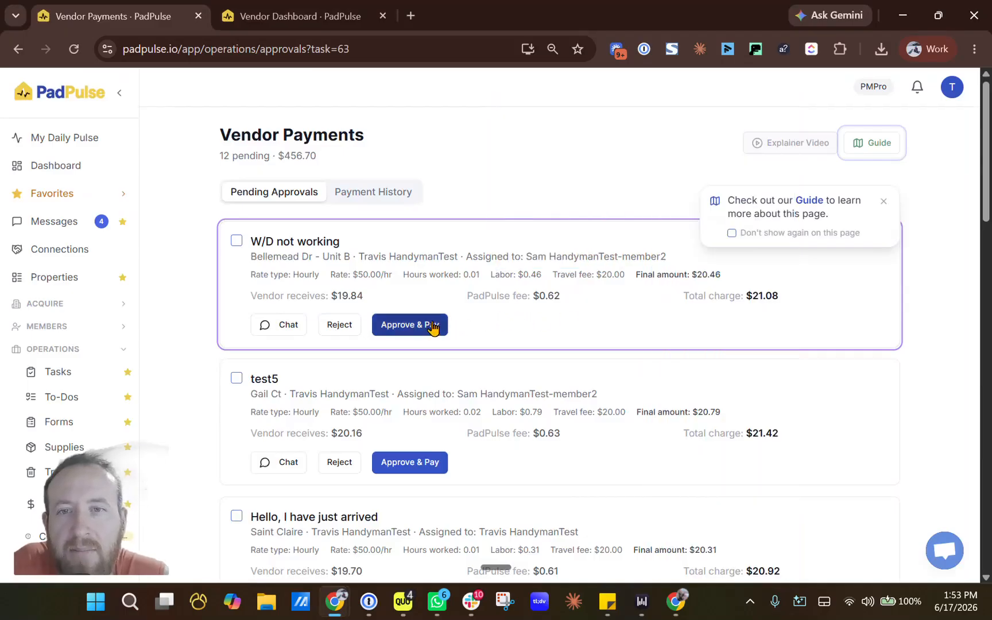
Start approving the W/D not working payment, switch it to Add Manual Payment and select the optional note field.
click(433, 326)
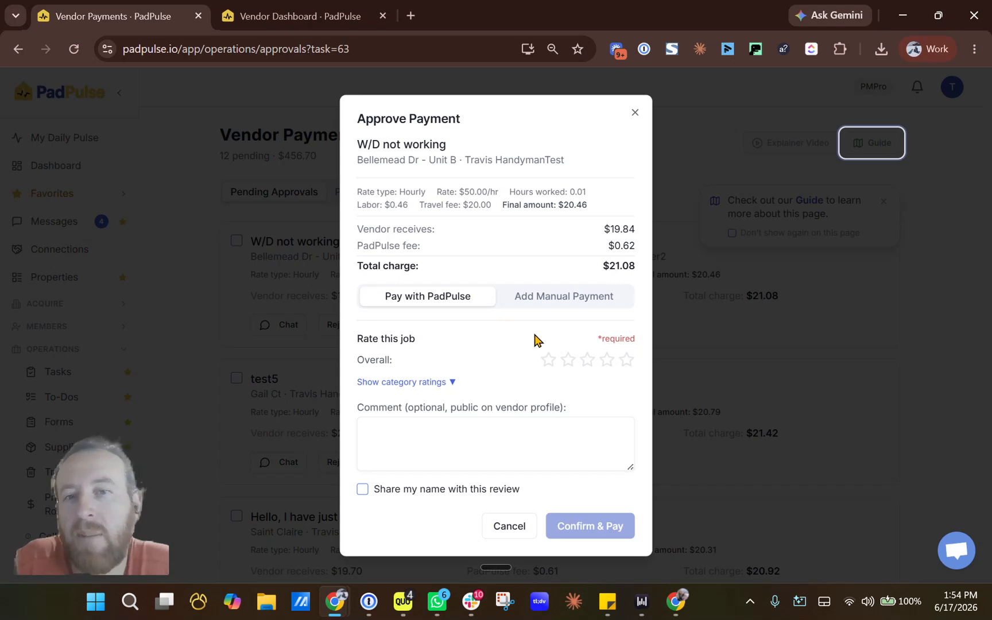
click(576, 309)
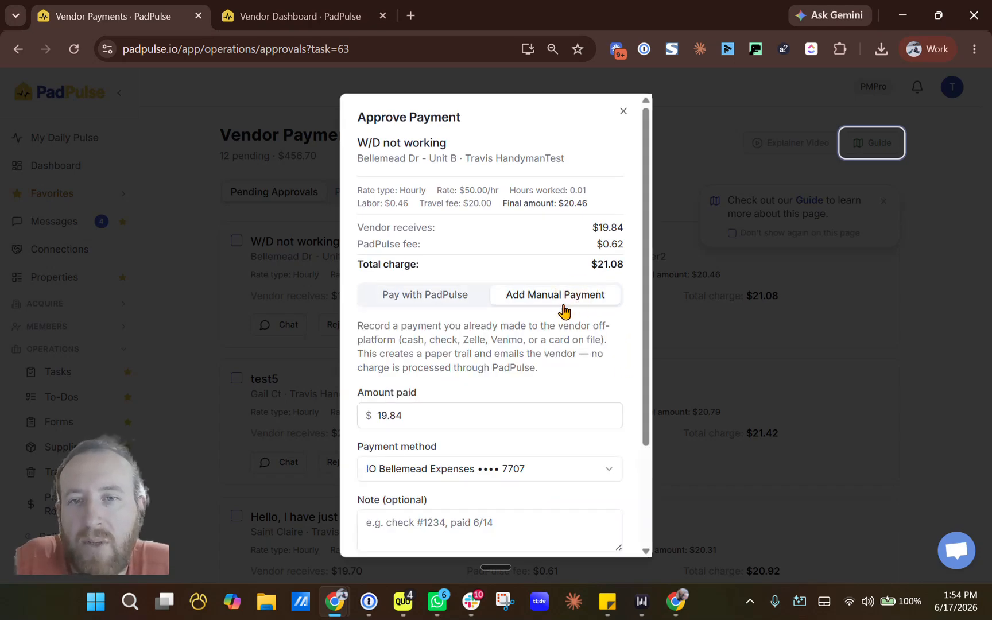
scroll(452, 405, down, 2)
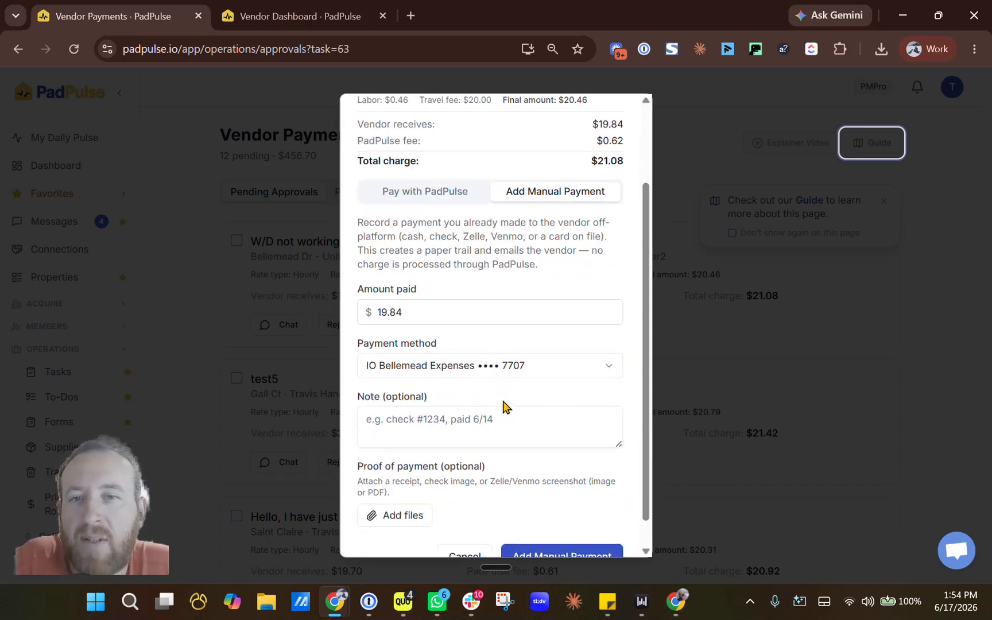
click(422, 420)
scroll(453, 384, down, 1)
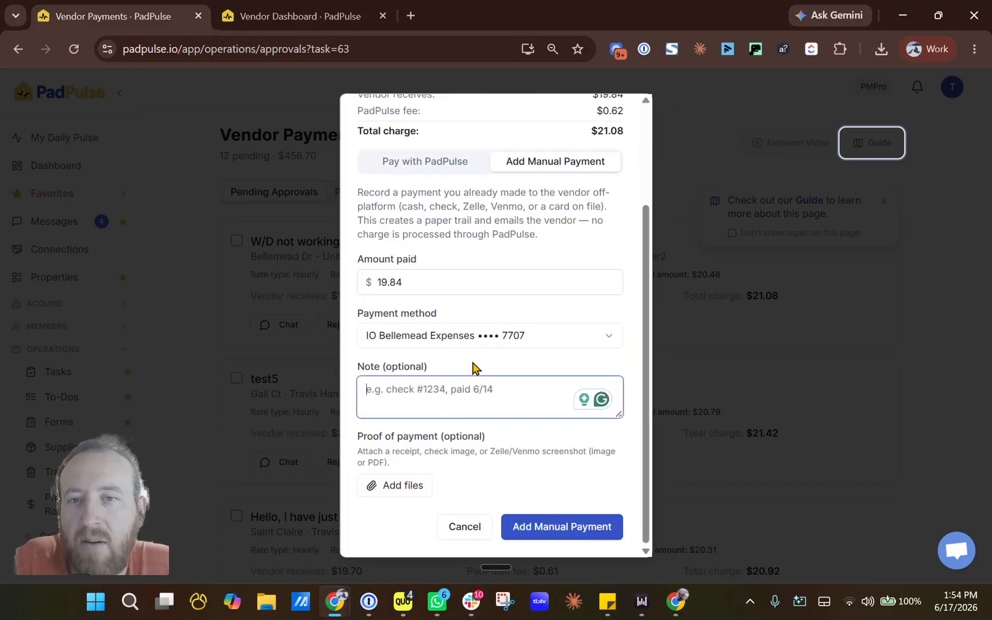
Check the available payment methods and highlight the PadPulse fee in the manual payment form.
click(540, 341)
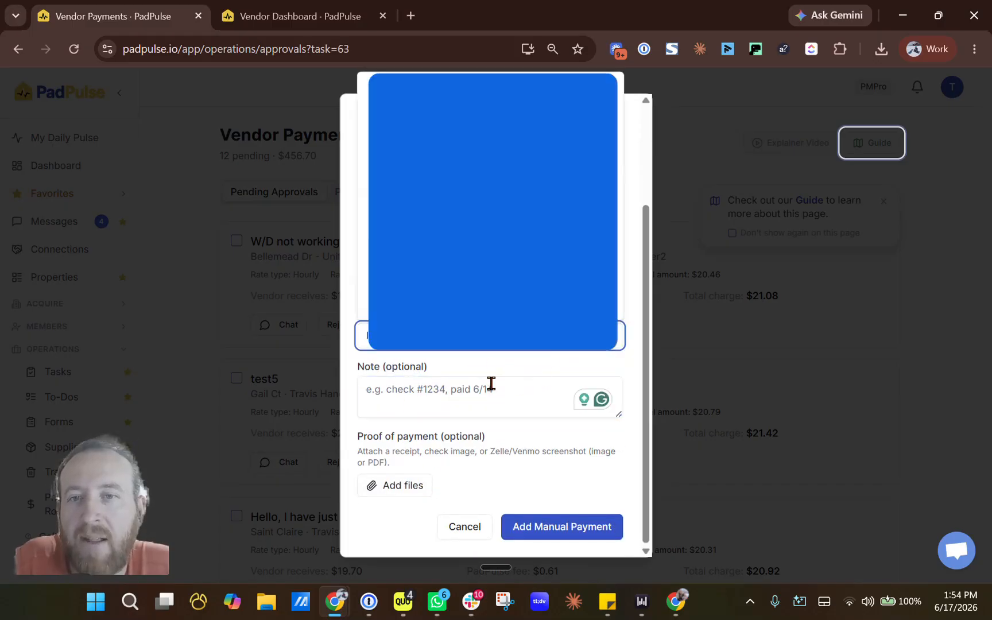
click(505, 373)
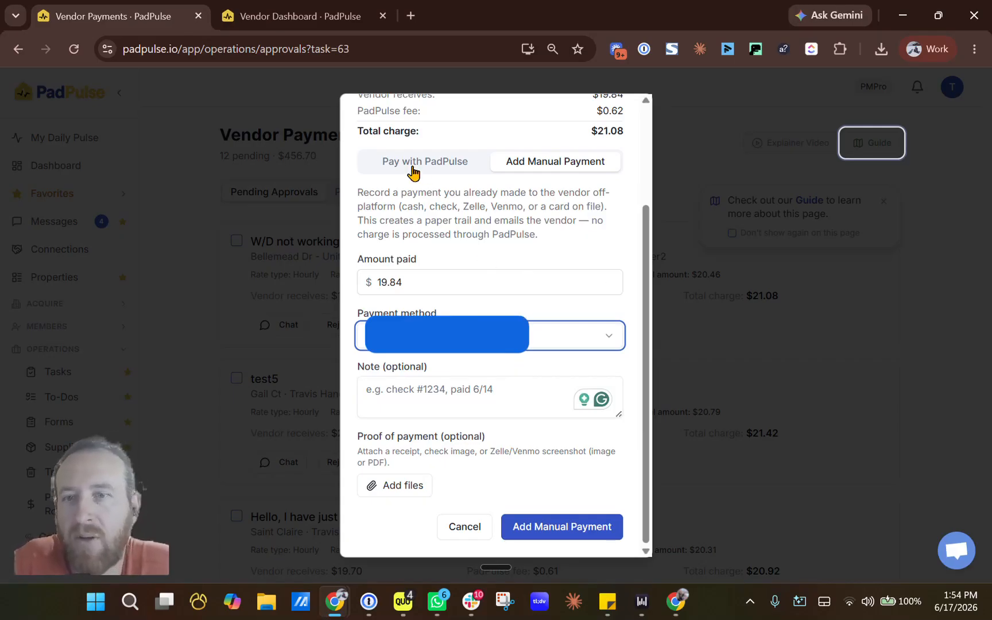
scroll(414, 172, up, 1)
double_click(611, 163)
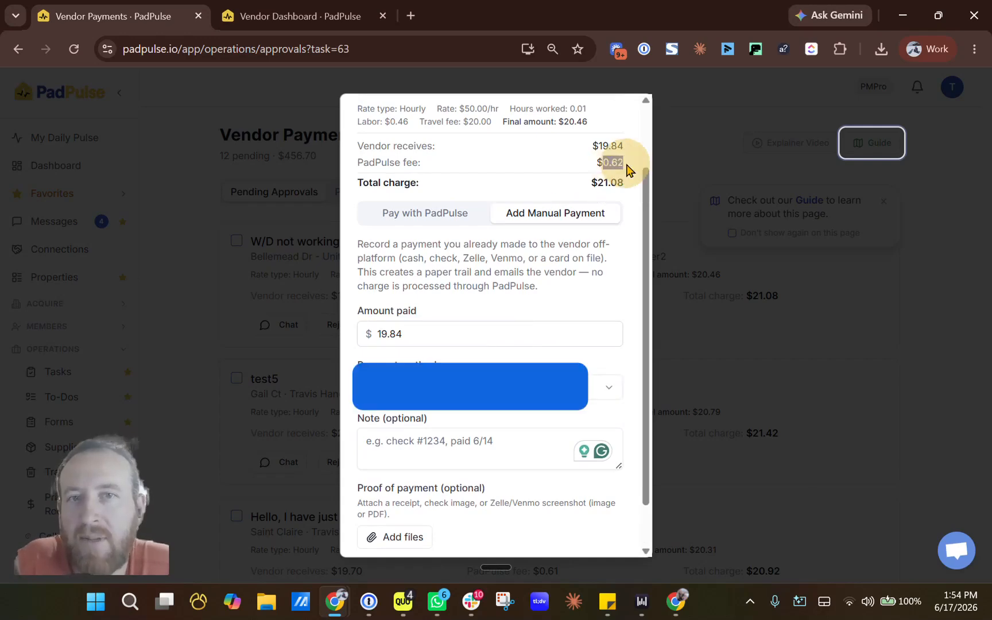
Approve and pay the W/D not working job using Pay with PadPulse and a five-star overall rating, leaving the comment blank.
click(430, 214)
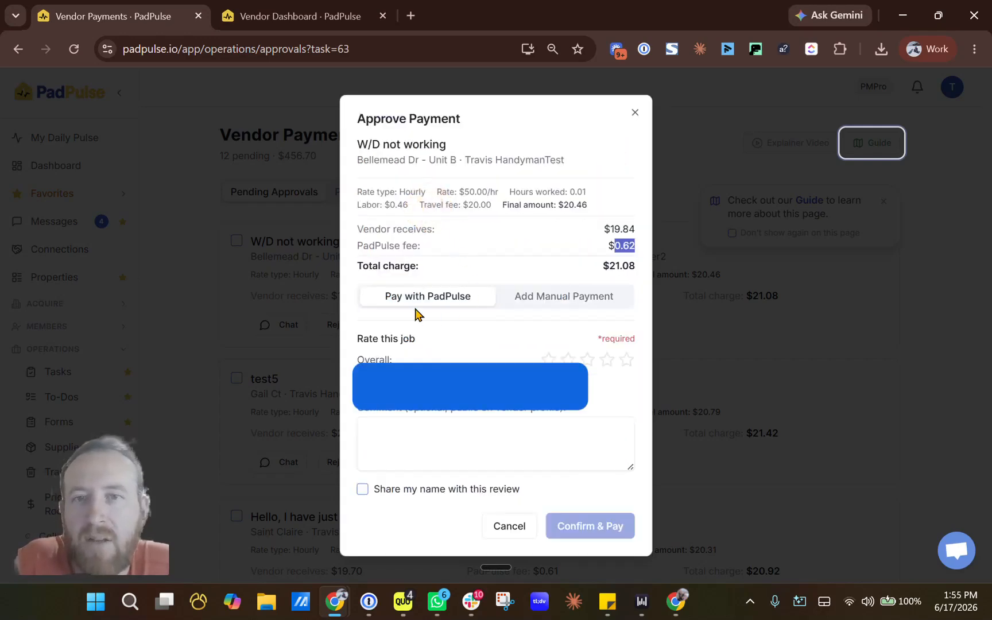
click(626, 362)
click(448, 382)
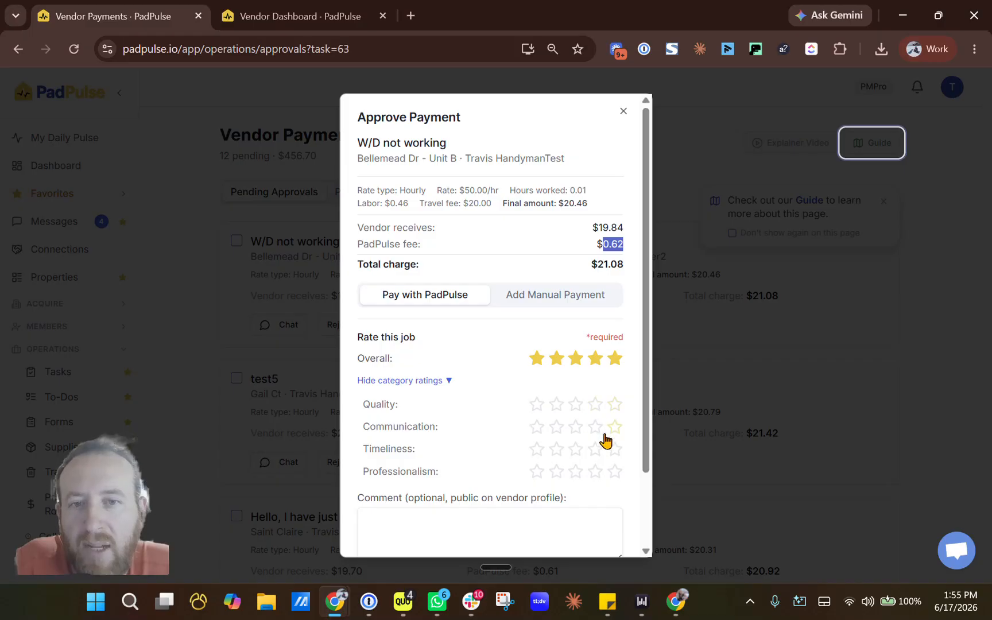
click(448, 381)
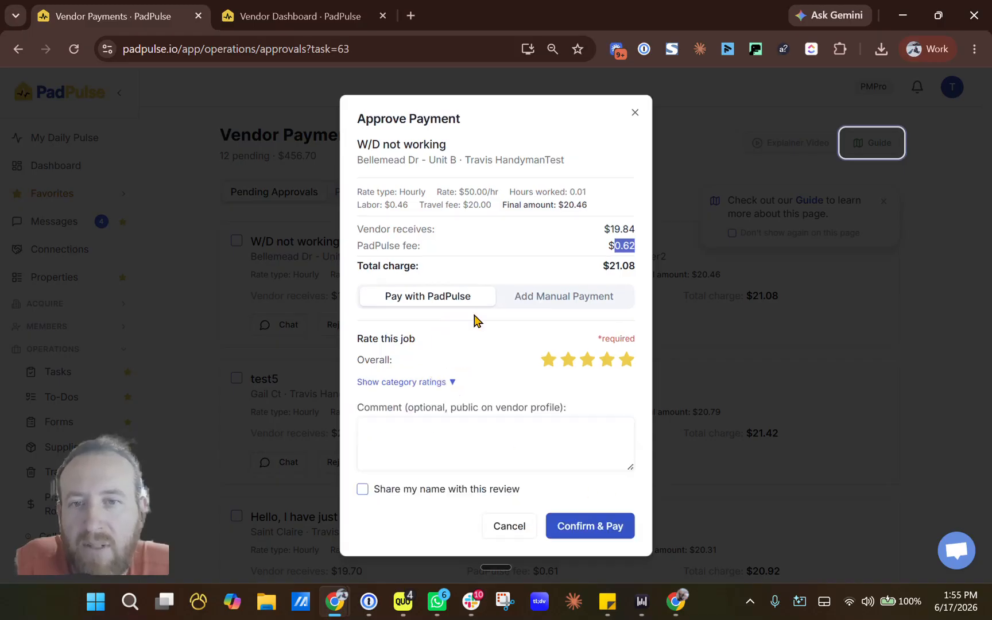
click(467, 434)
click(381, 495)
click(380, 495)
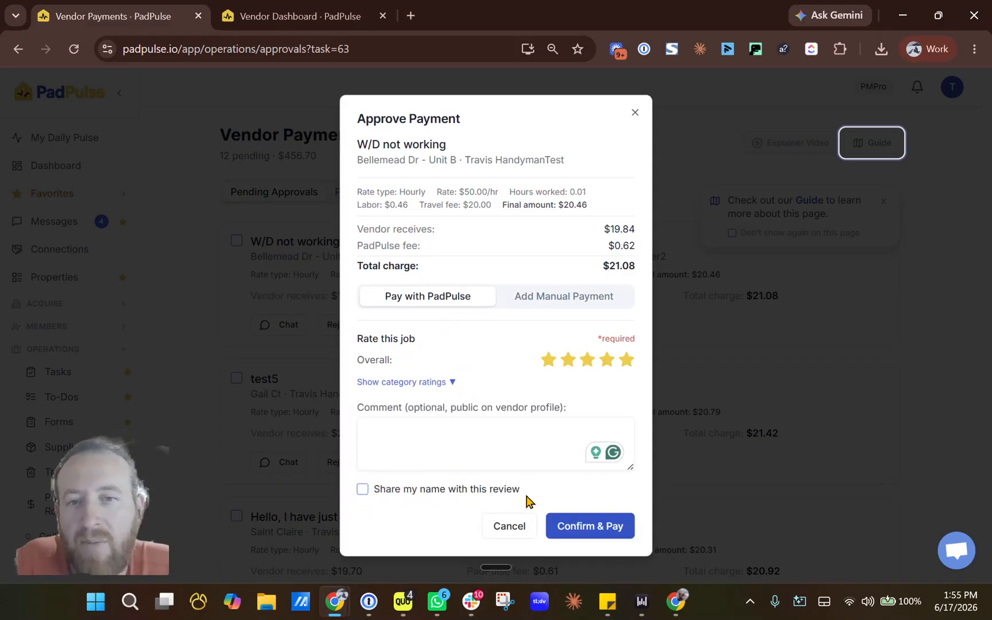
click(577, 532)
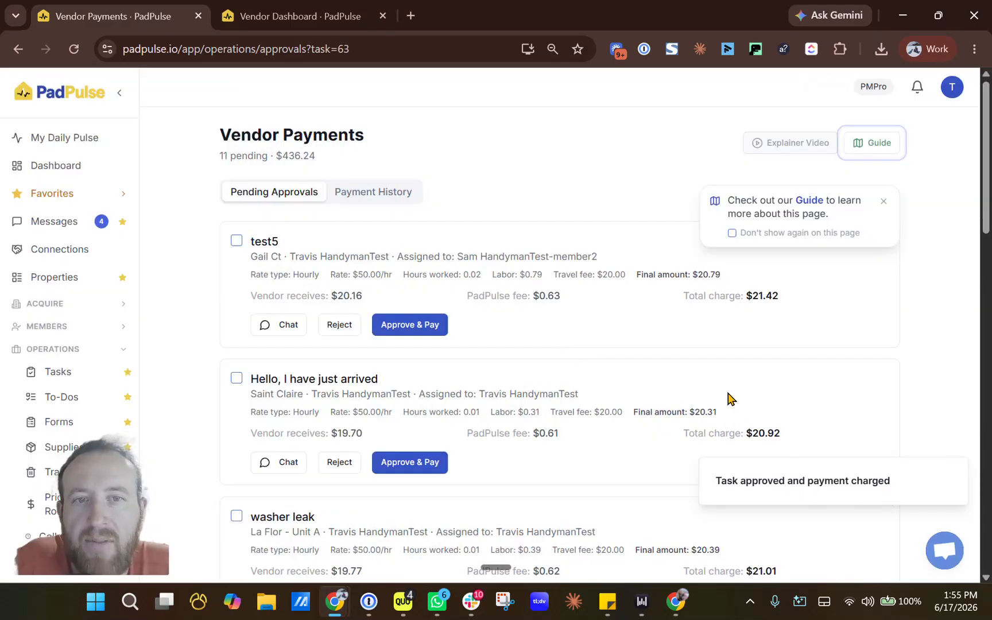
Review the vendor Payment History and set the Guide tip not to show again on this page.
click(392, 191)
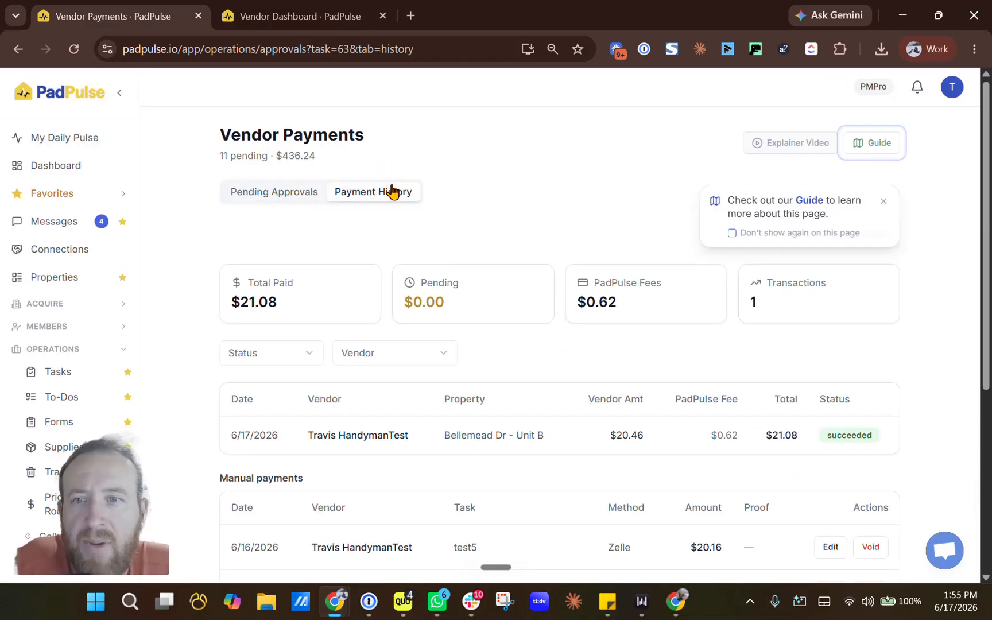
scroll(686, 365, down, 2)
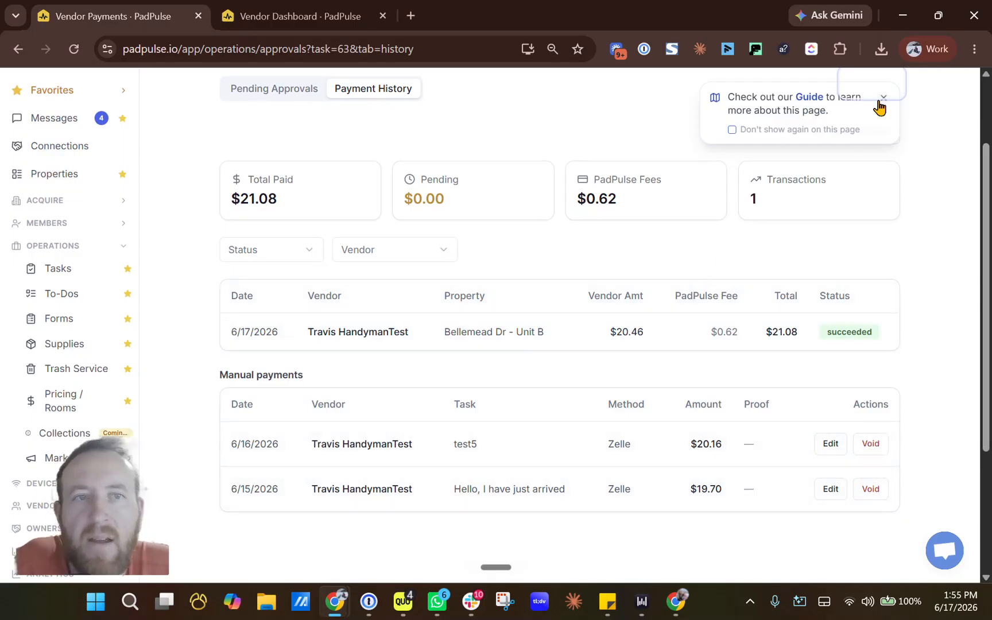
click(740, 130)
scroll(765, 239, up, 2)
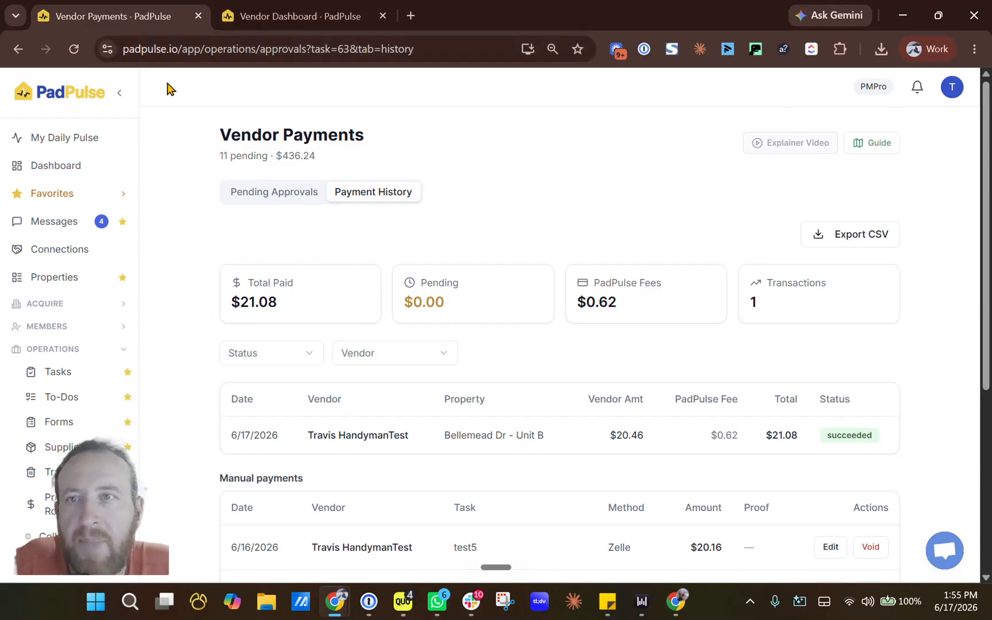
Open the Tasks board and examine the Completed / Payment Pending and Paid / Closed columns for the dryer task.
click(59, 372)
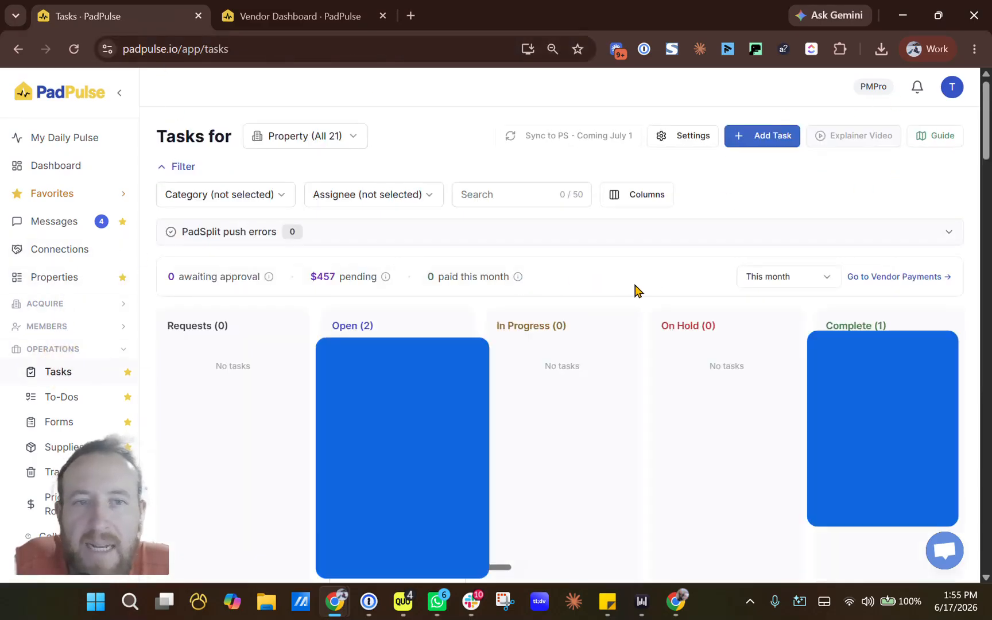
scroll(626, 336, right, 4)
scroll(743, 341, down, 1)
scroll(889, 310, right, 2)
scroll(890, 309, down, 6)
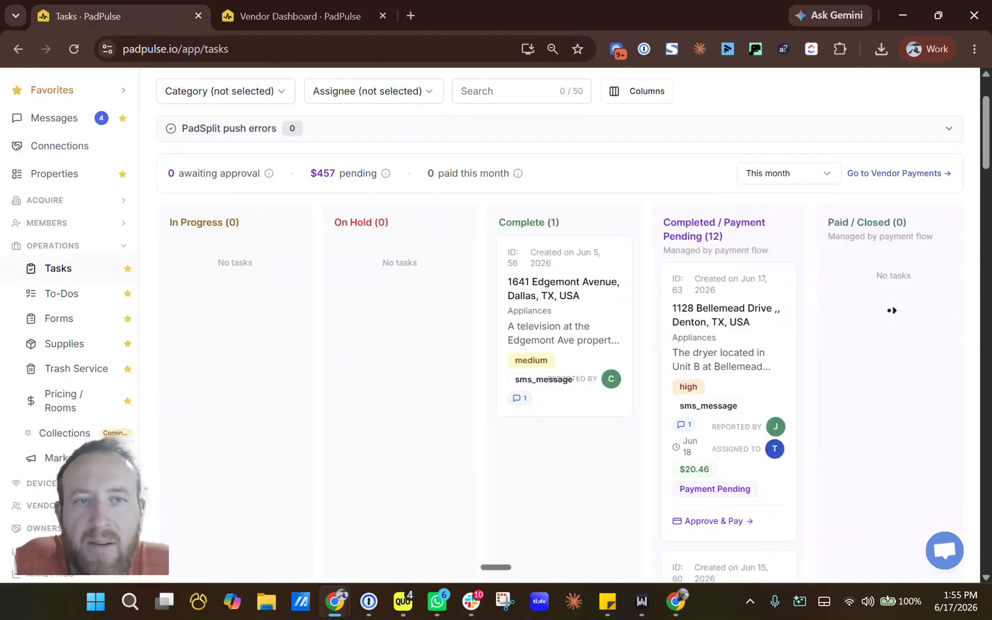
scroll(881, 315, up, 5)
scroll(881, 315, up, 1)
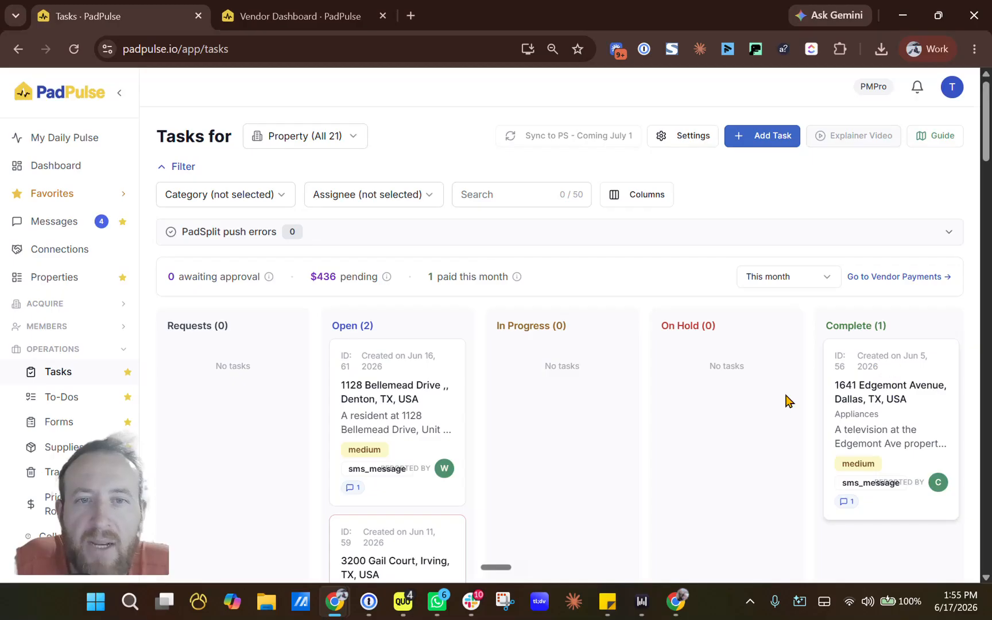
scroll(826, 394, right, 5)
scroll(903, 343, down, 1)
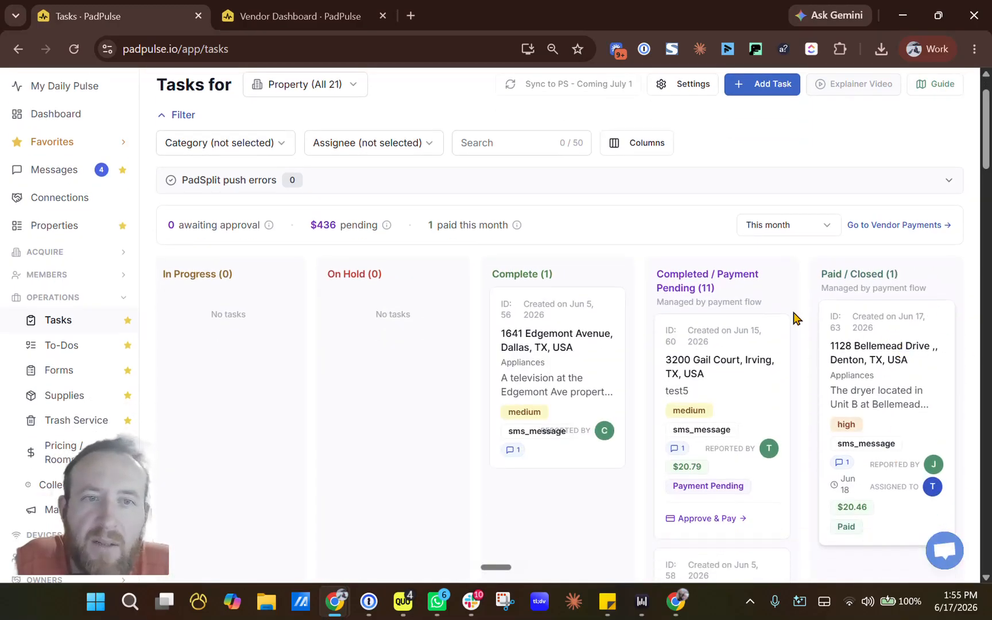
Hide the Paid / Closed column on the Tasks board.
scroll(597, 192, up, 1)
click(630, 198)
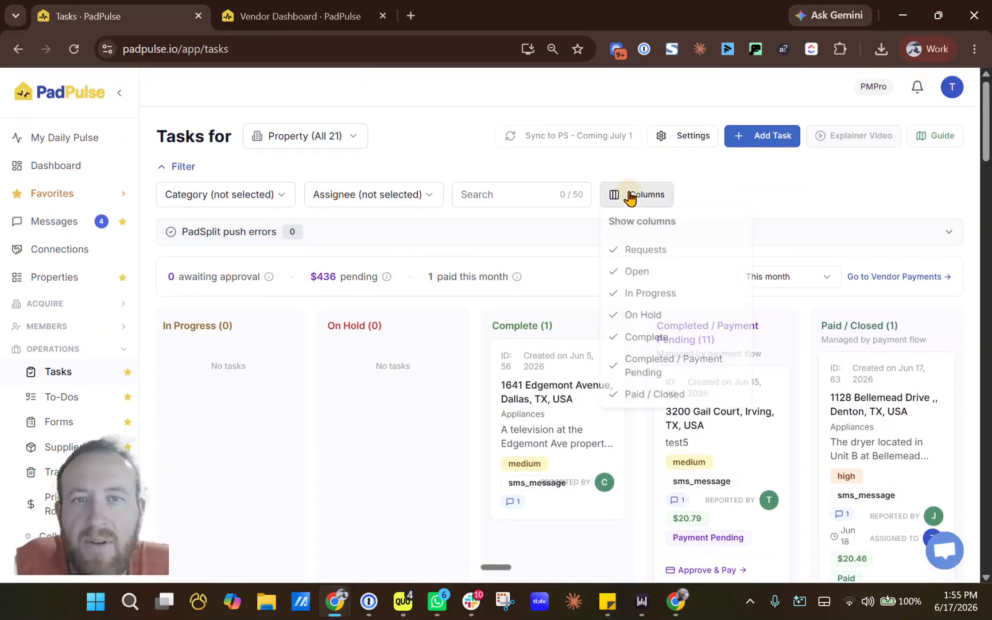
click(655, 396)
click(548, 240)
click(548, 240)
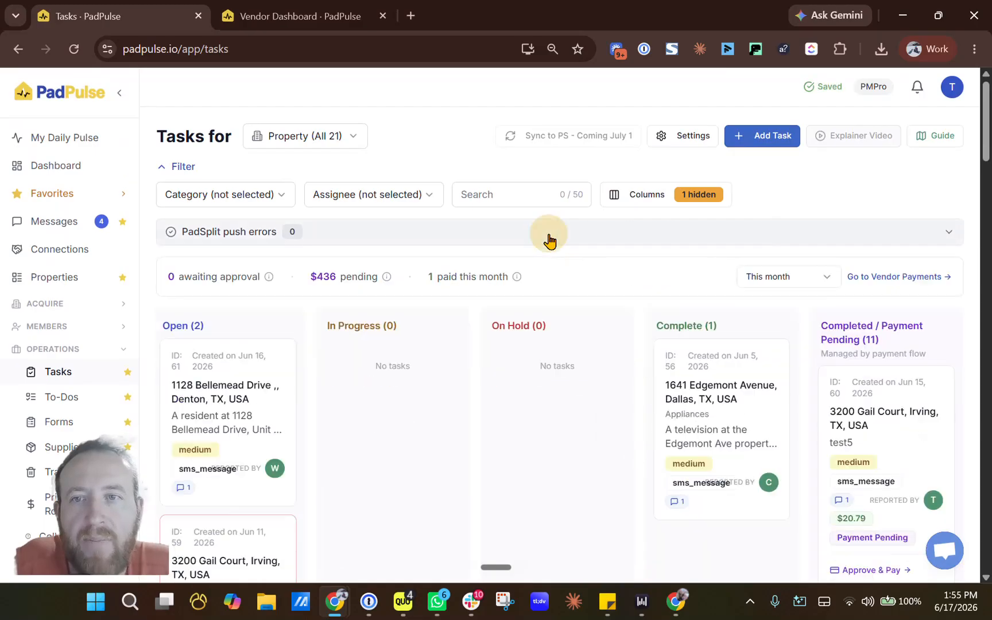
Check the paid this month link to Vendor Payments and the board's payment summary for Last month, April 2026 and This month.
click(452, 283)
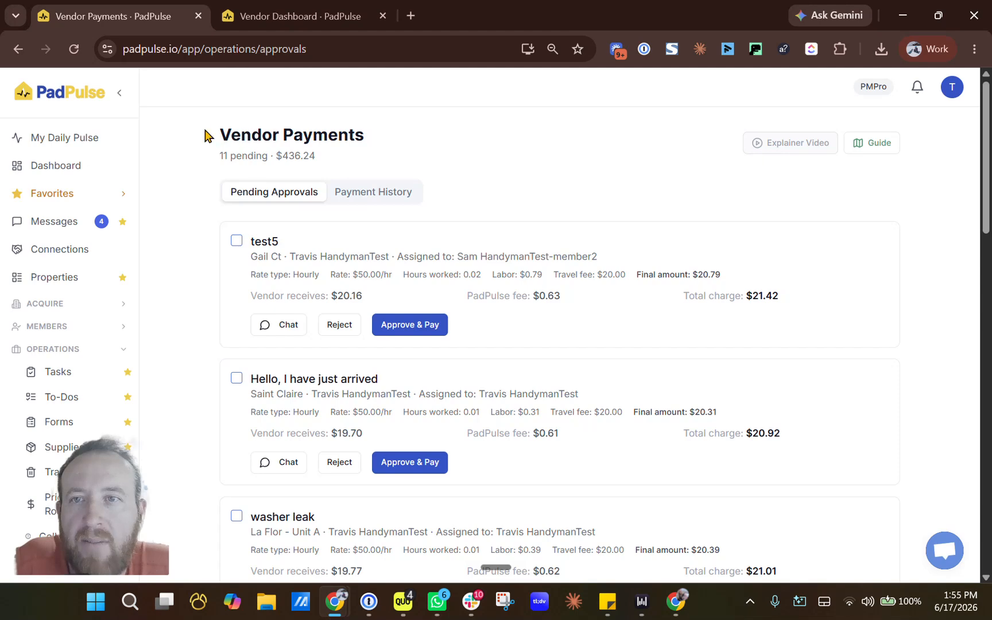
click(27, 55)
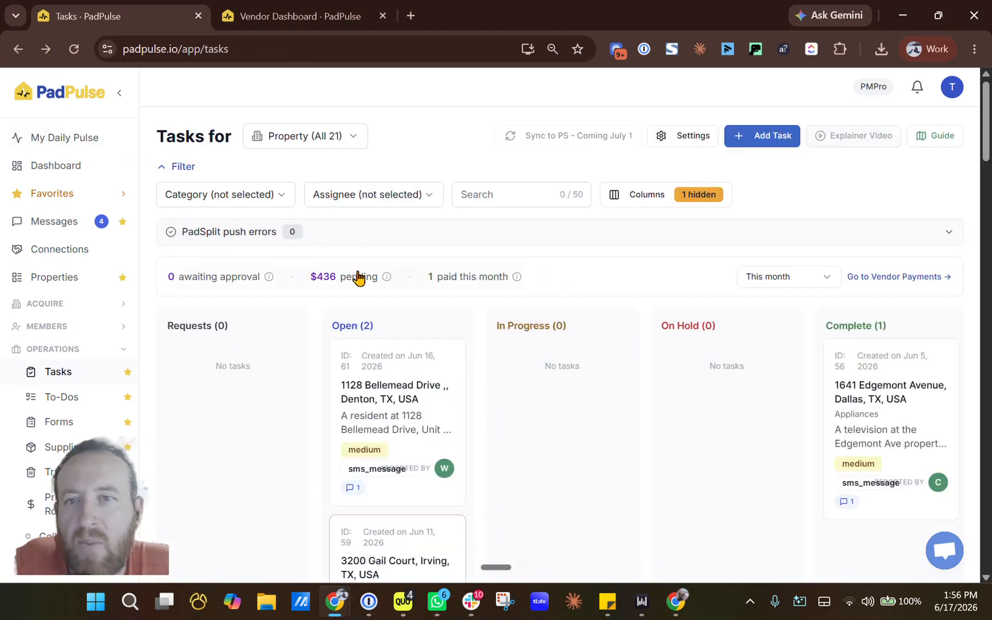
click(810, 284)
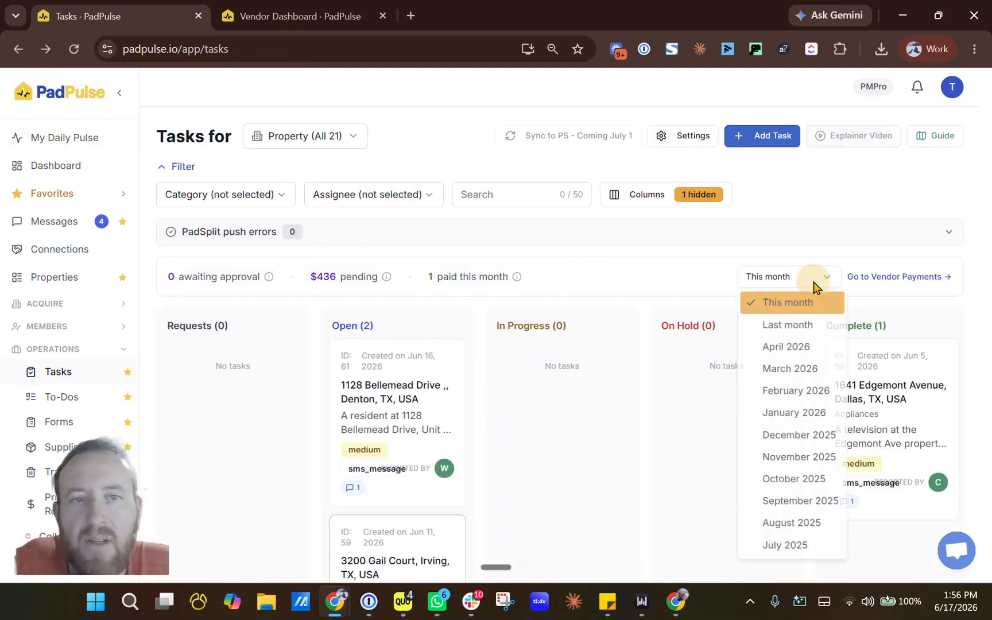
click(810, 329)
click(801, 276)
click(803, 348)
click(784, 281)
click(788, 303)
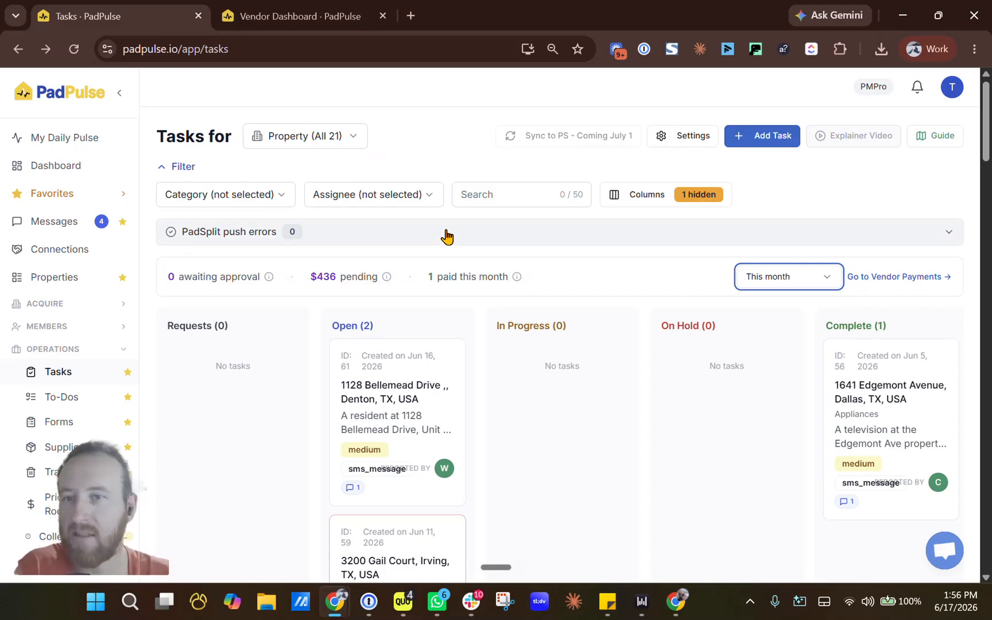
Open the support chat from the Tasks board.
click(945, 552)
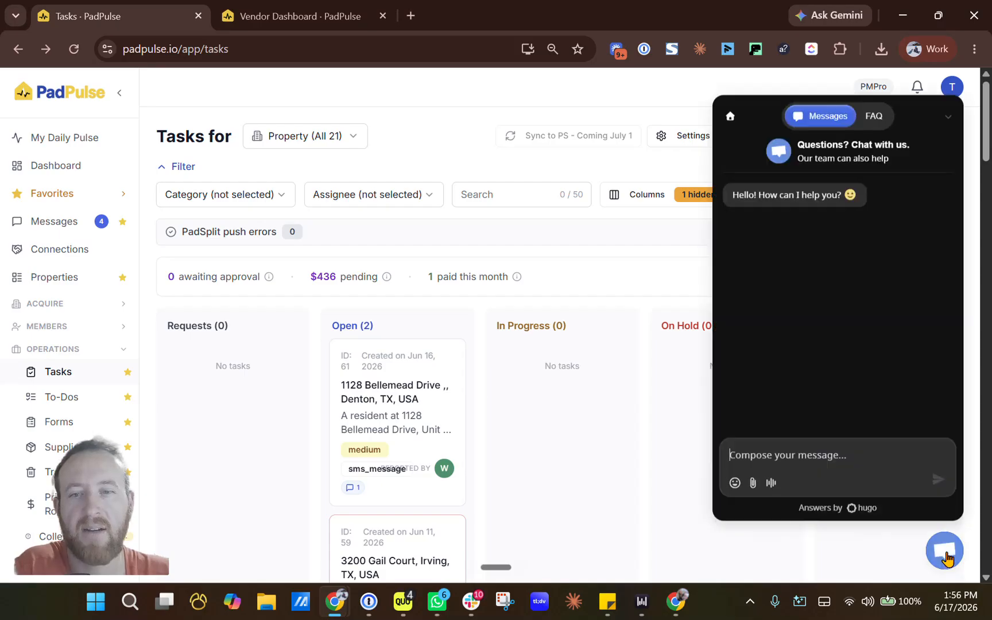